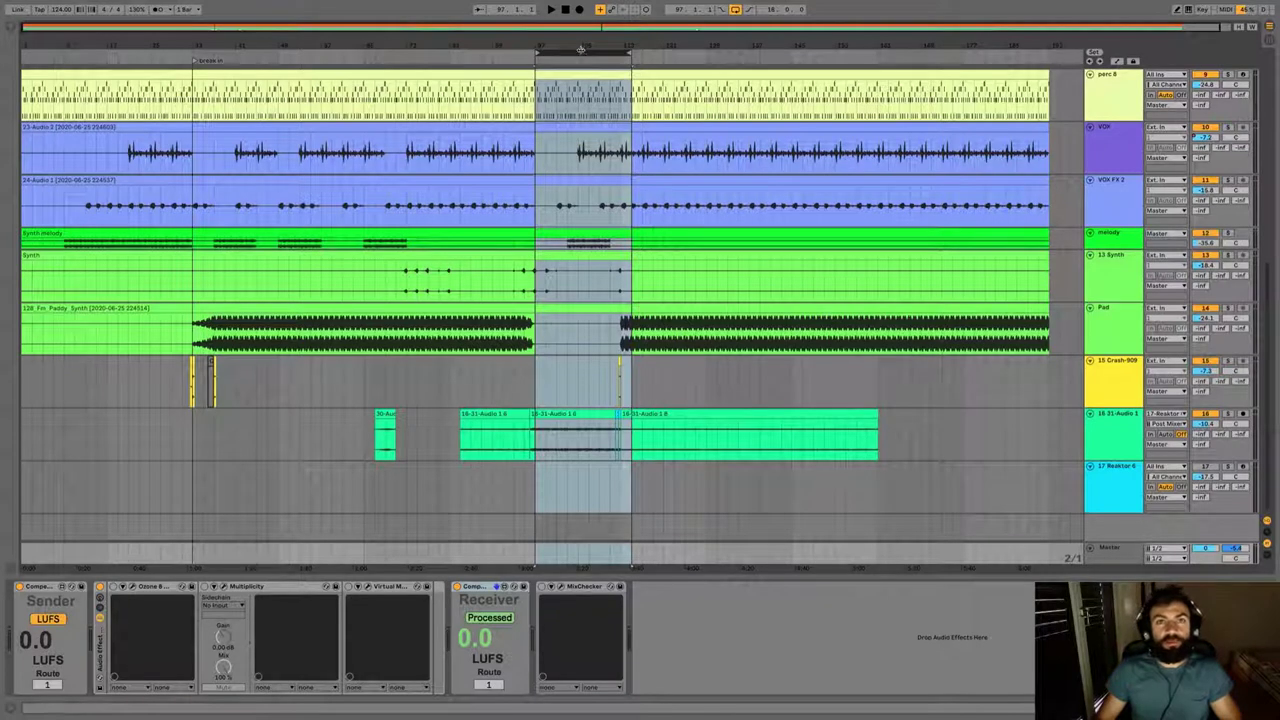
- Select the Master track and audition the looped section
click(1120, 547)
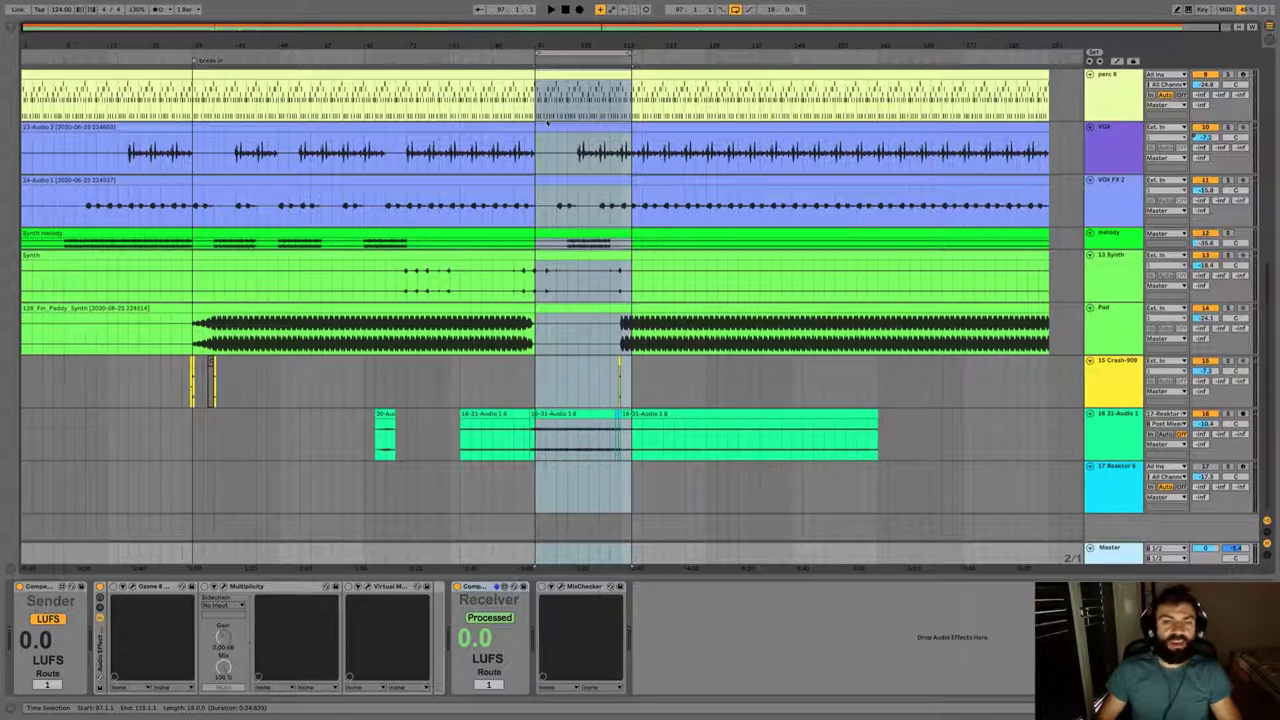
key(space)
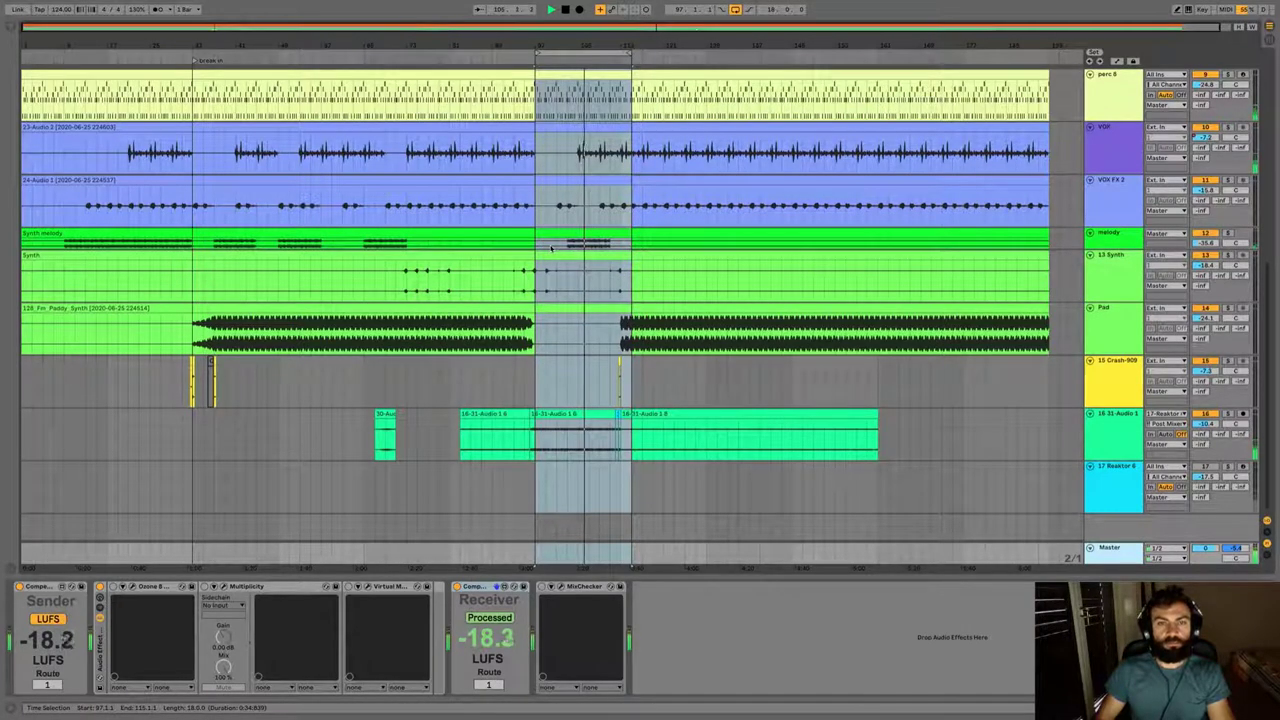
key(space)
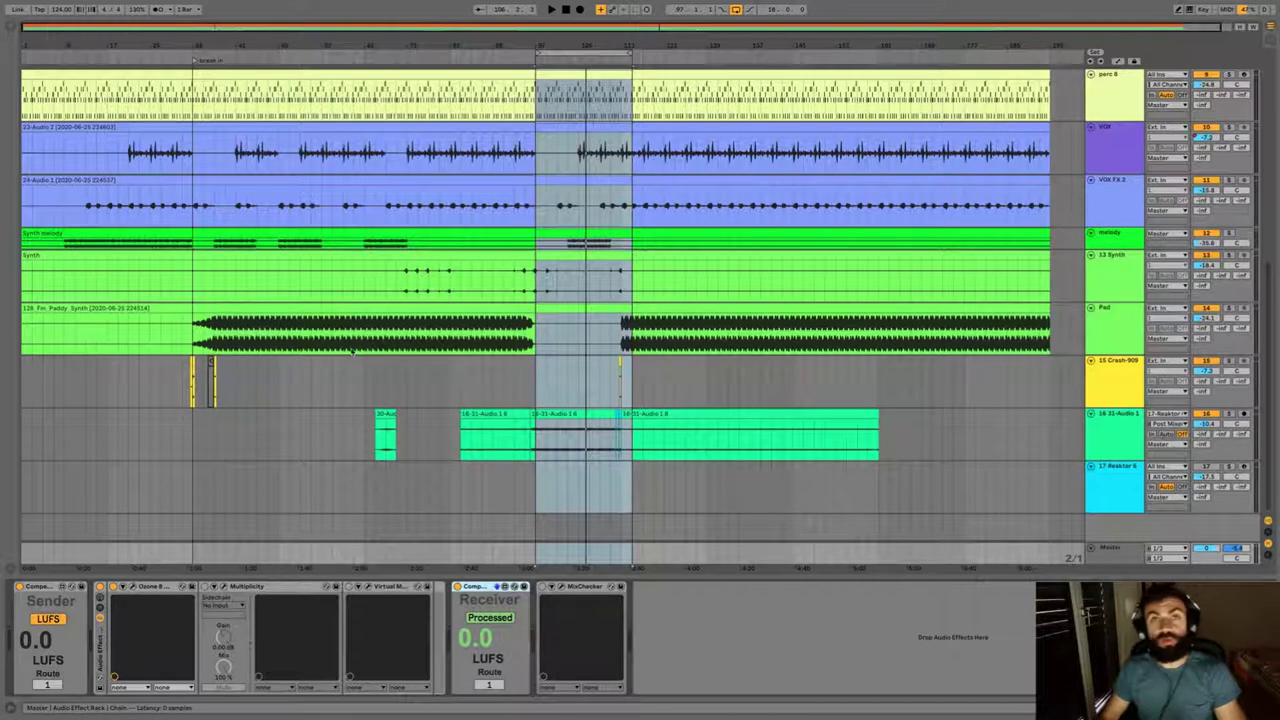
- Open the Ozone equalizer window and switch off Band 1, the mid-channel low cut
key(ctrl+alt+p)
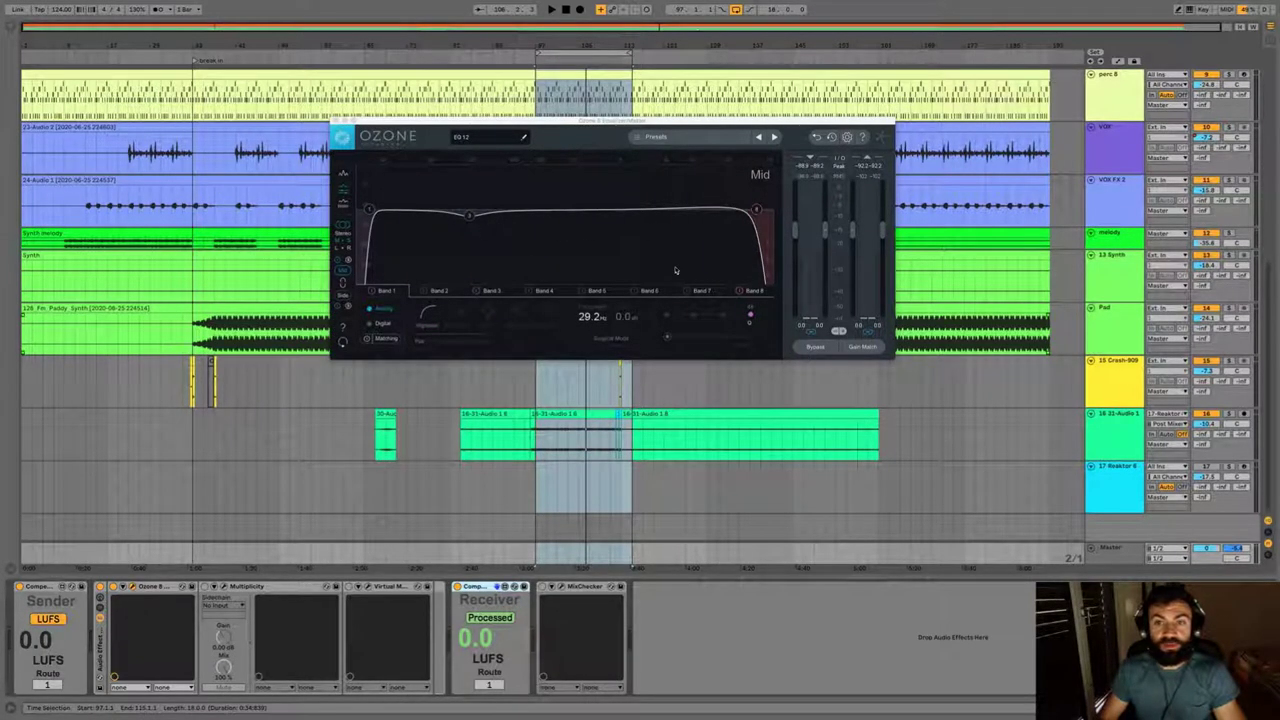
click(432, 127)
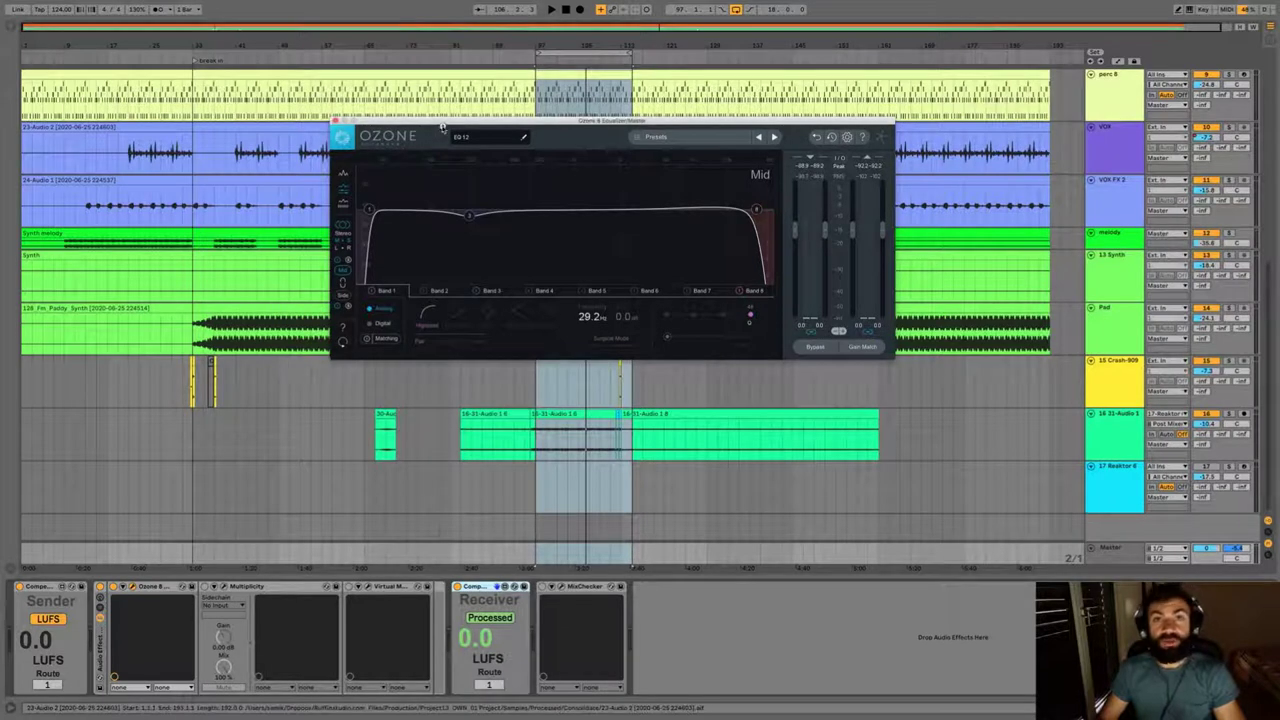
drag(444, 123, 446, 119)
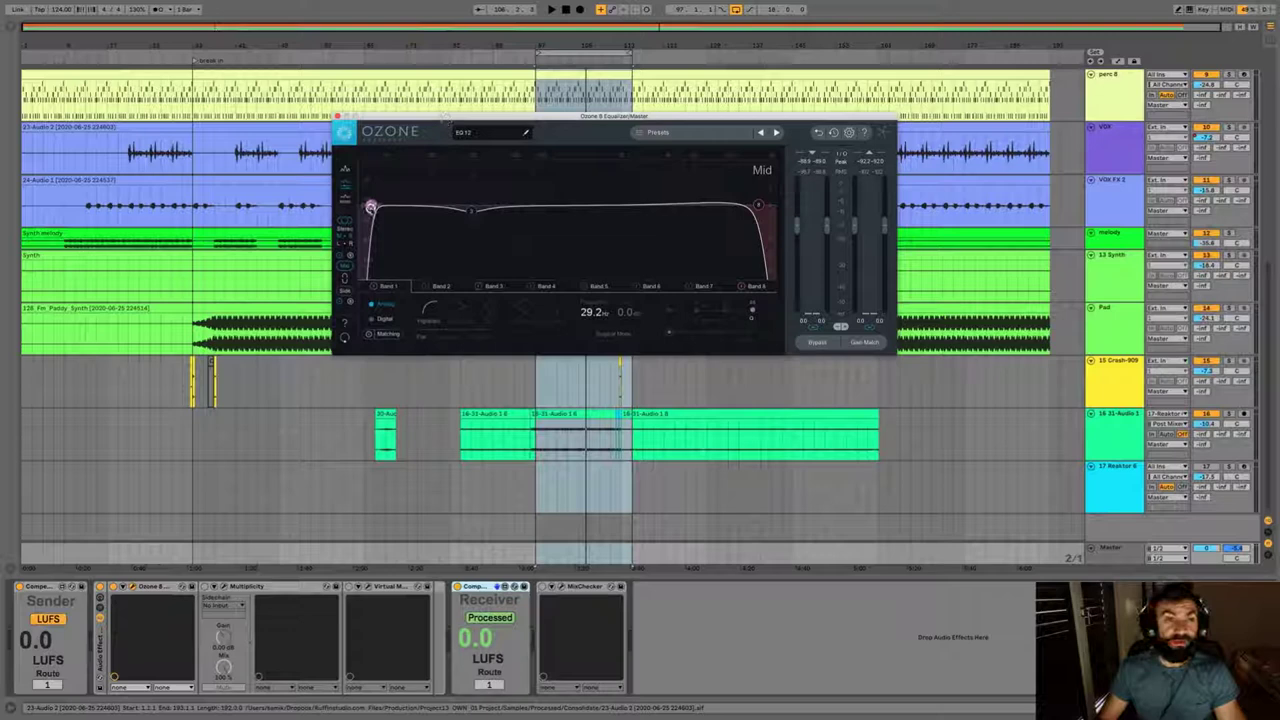
click(373, 287)
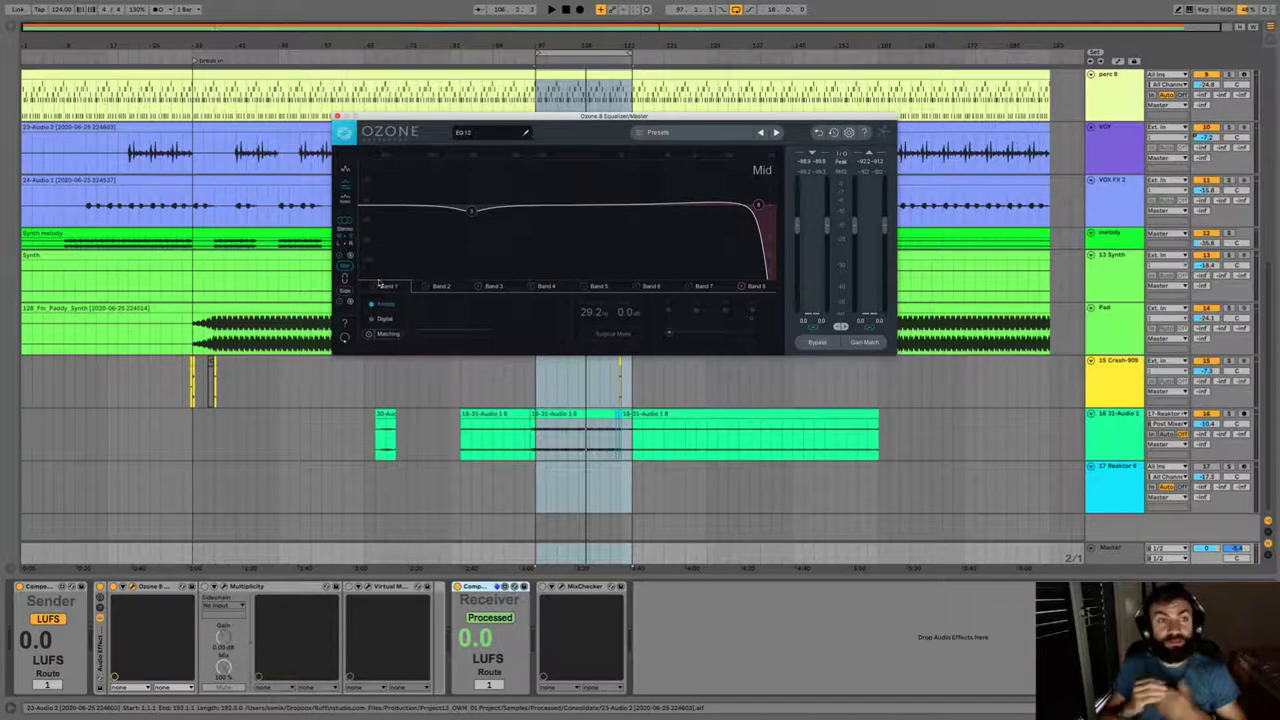
- Disable Ozone's Band 8 high cut and re-enable the Band 1 low cut during playback
key(space)
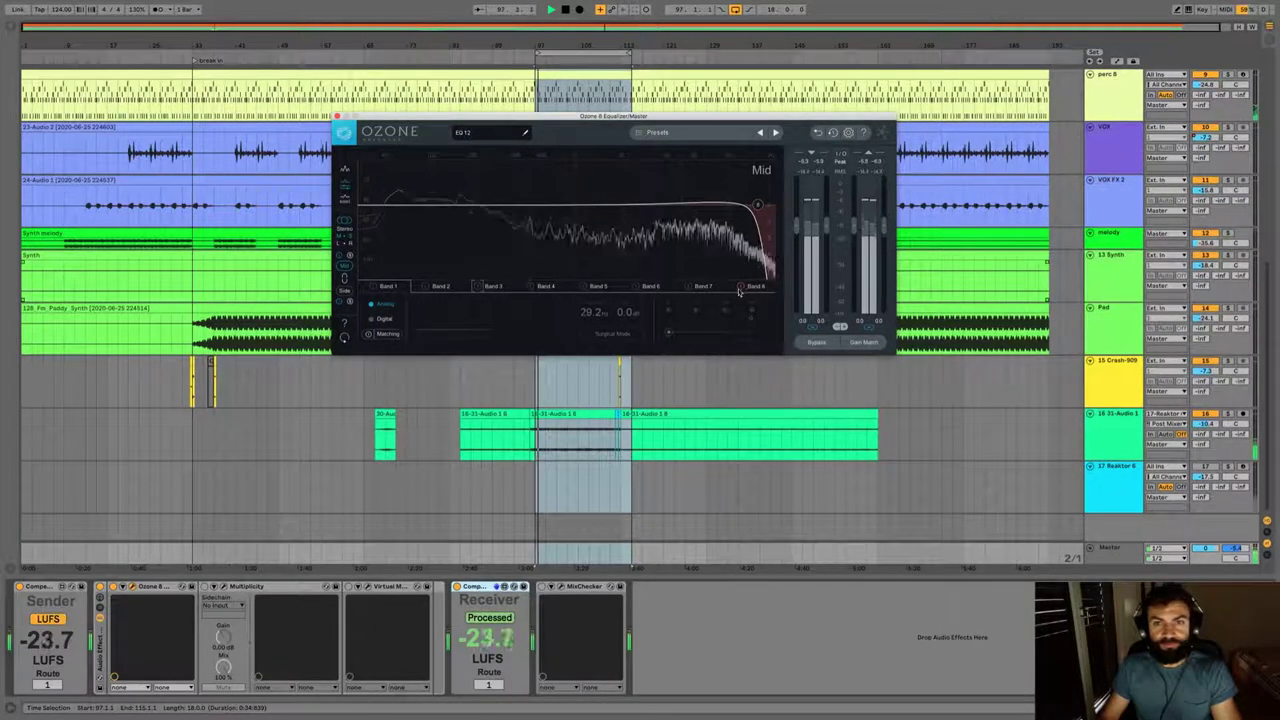
click(740, 286)
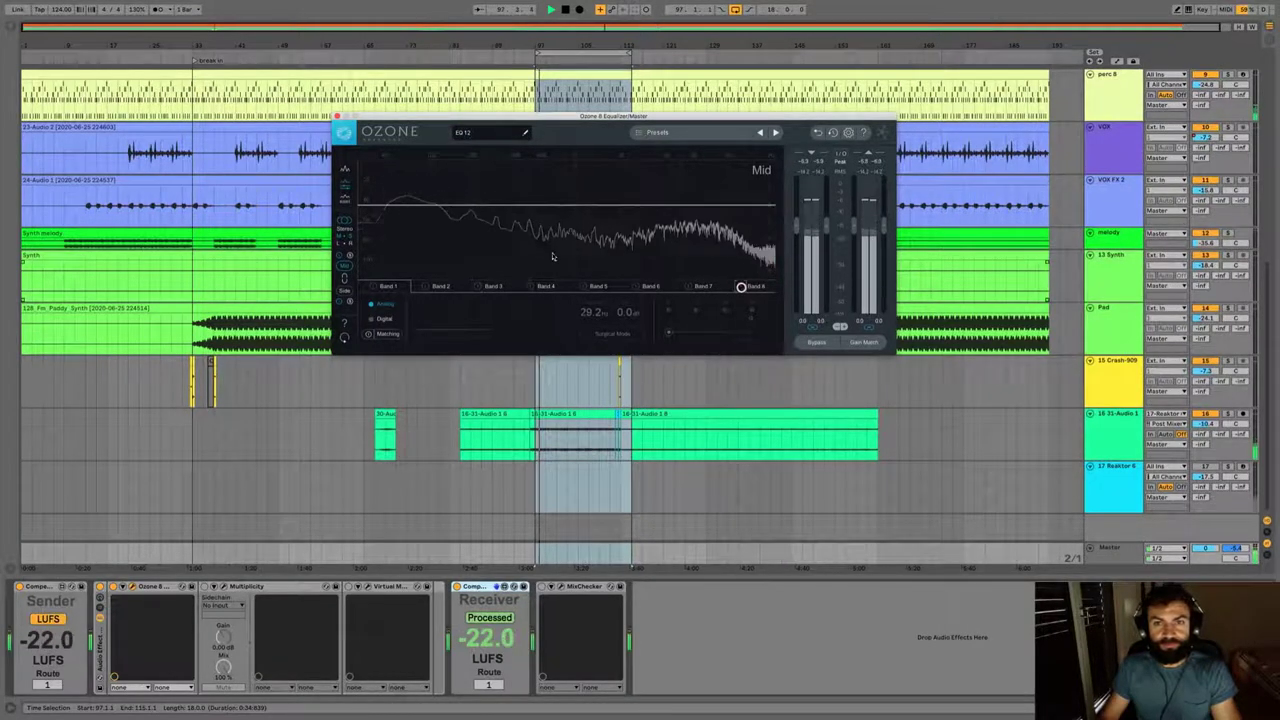
click(371, 288)
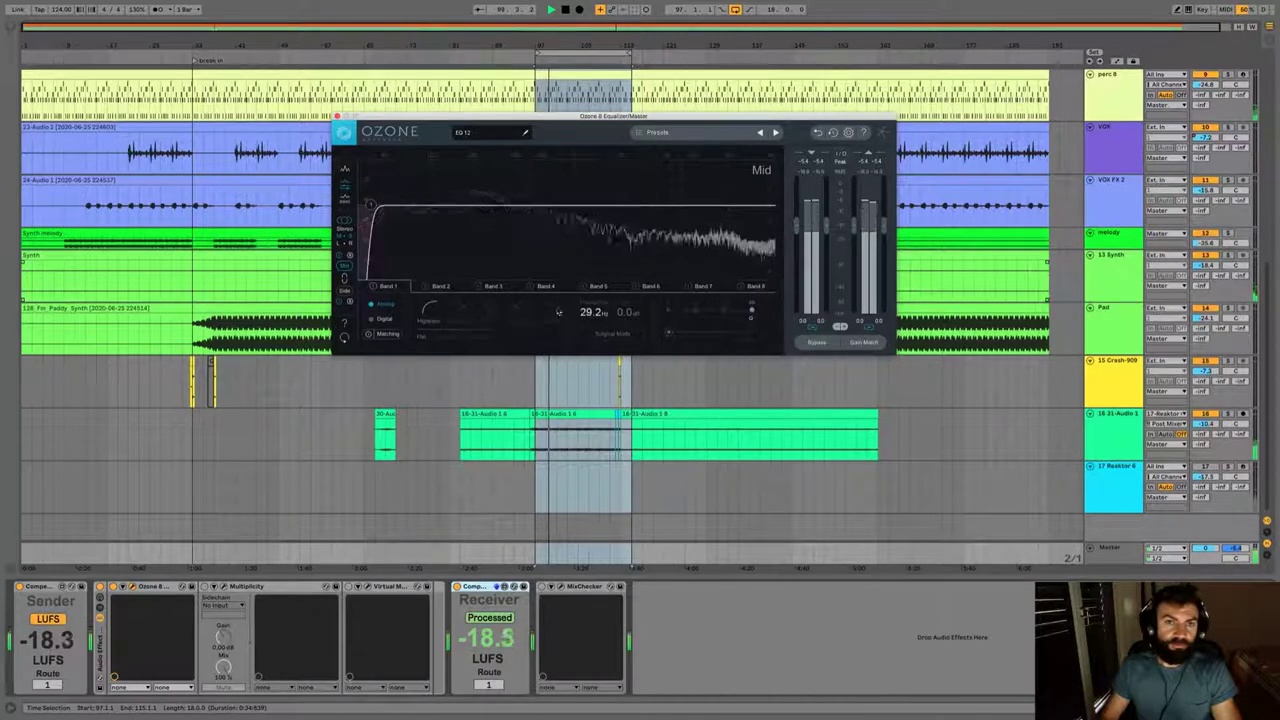
key(space)
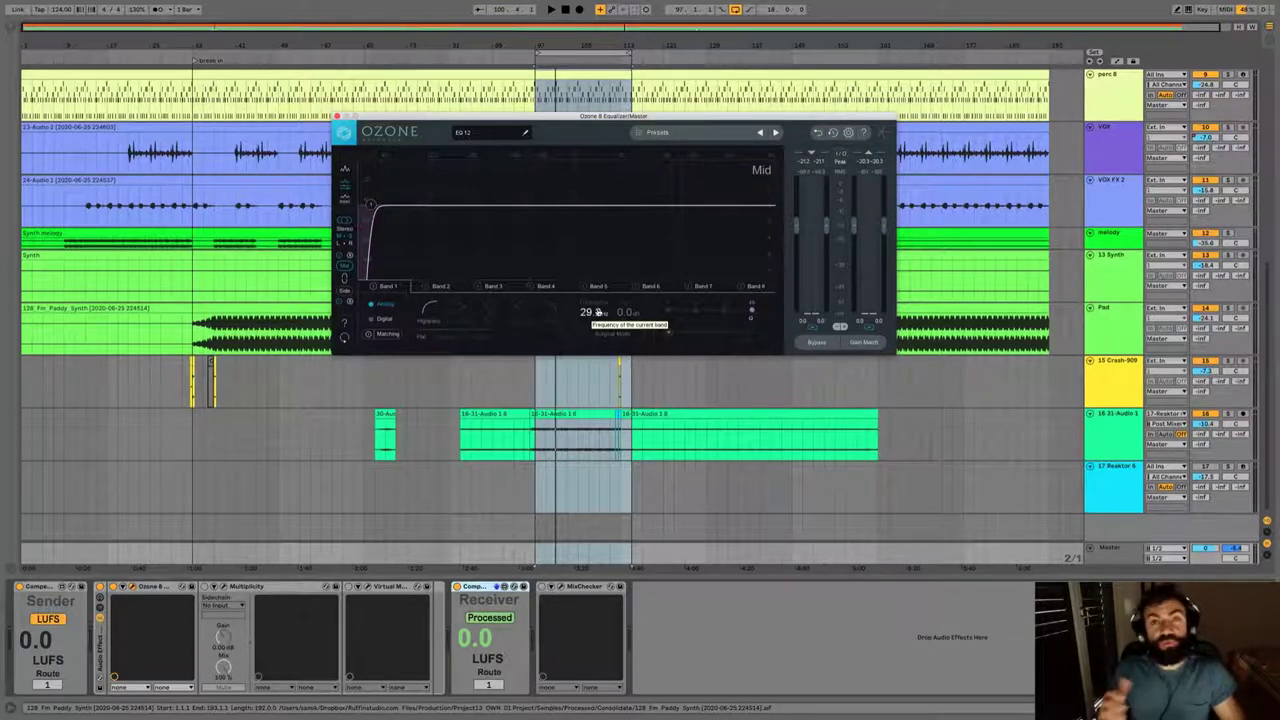
- Scroll the Band 1 low-cut frequency to about 28.8 Hz while the loop plays
key(space)
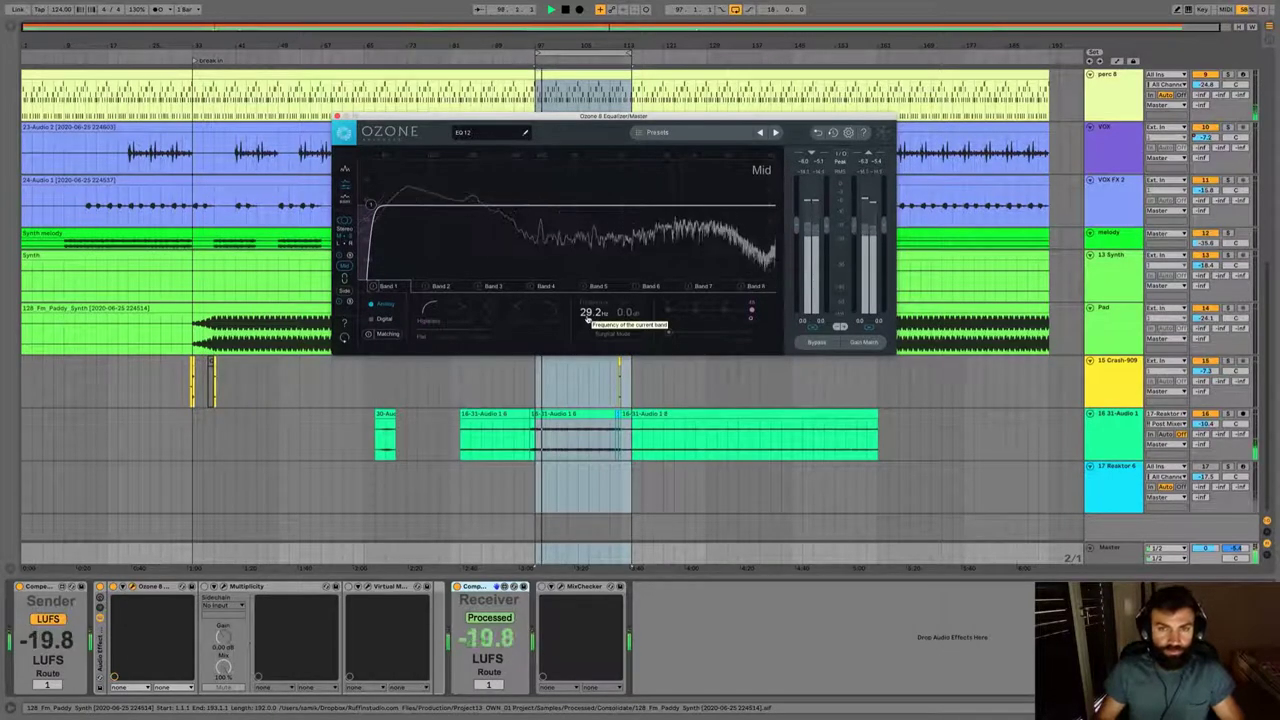
key(space)
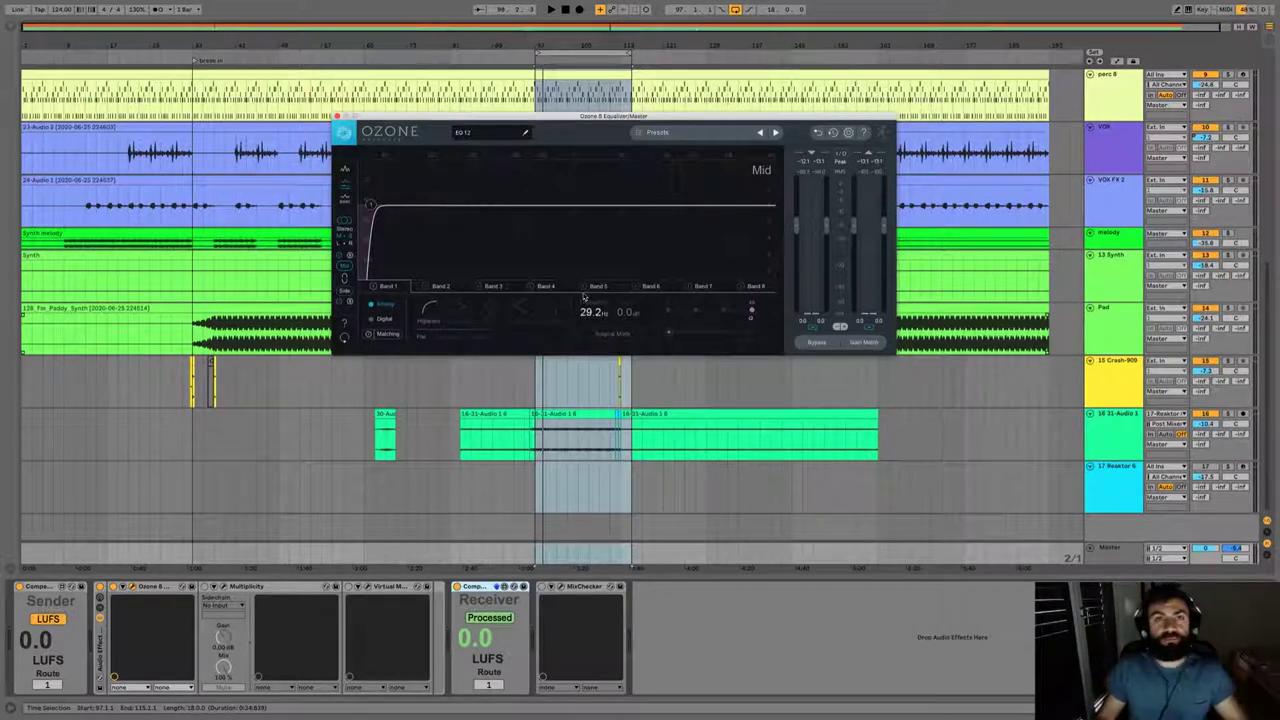
key(space)
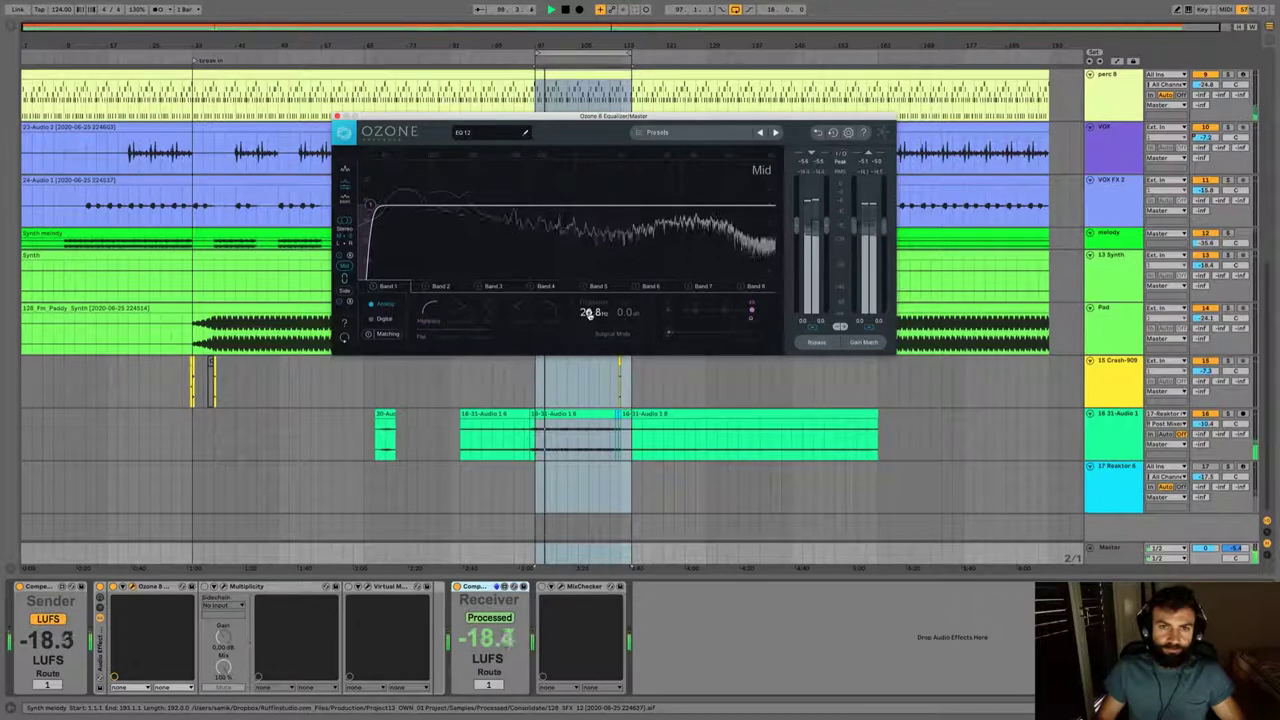
scroll(591, 313, down, 1)
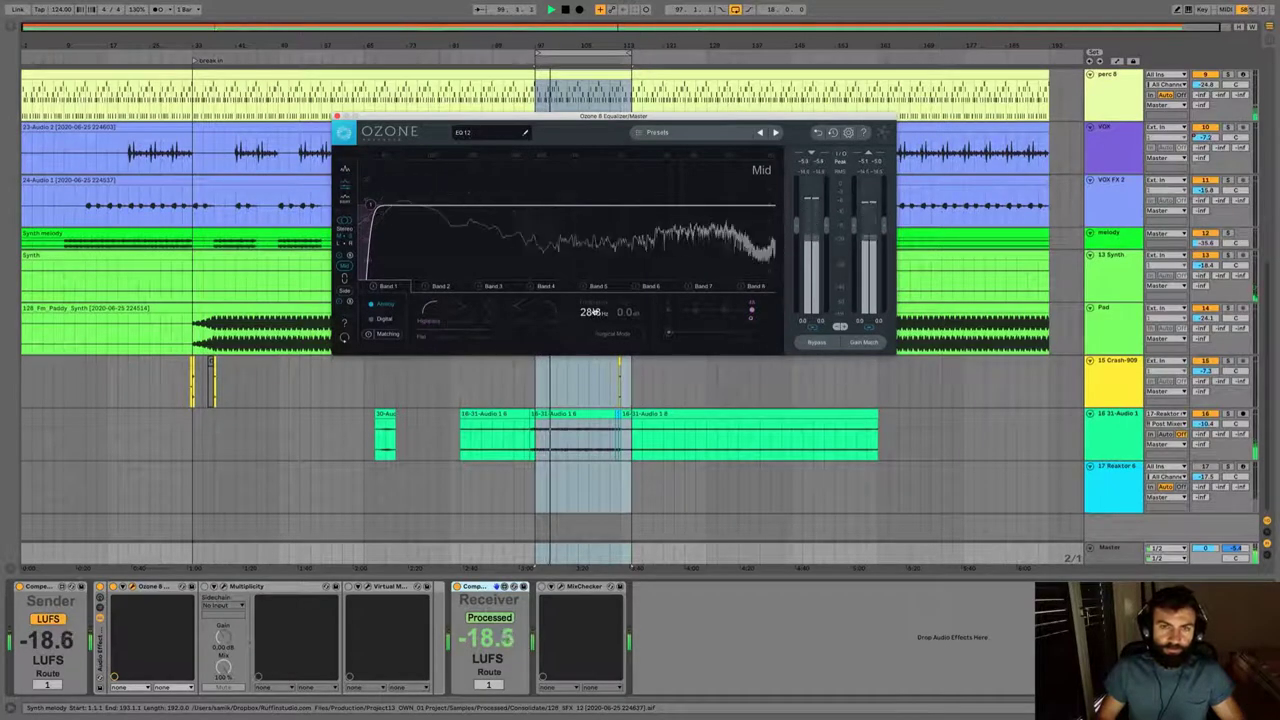
scroll(591, 313, down, 1)
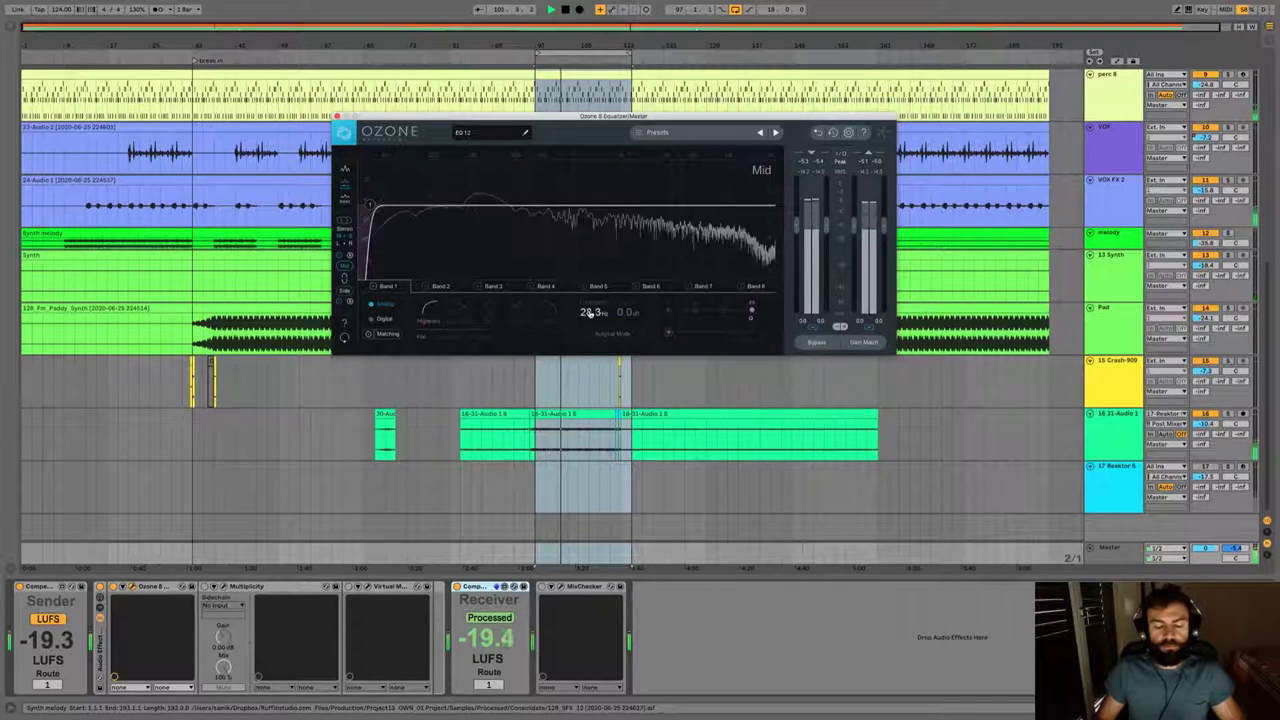
scroll(591, 313, down, 1)
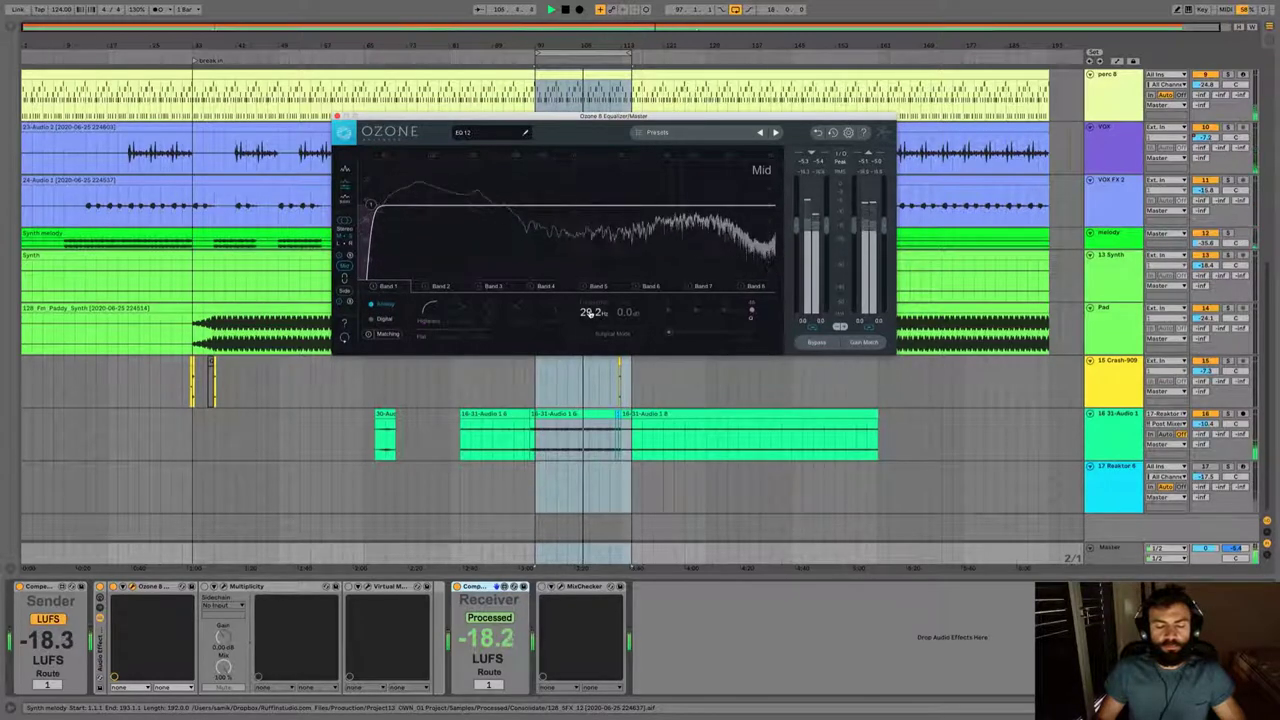
scroll(591, 313, up, 1)
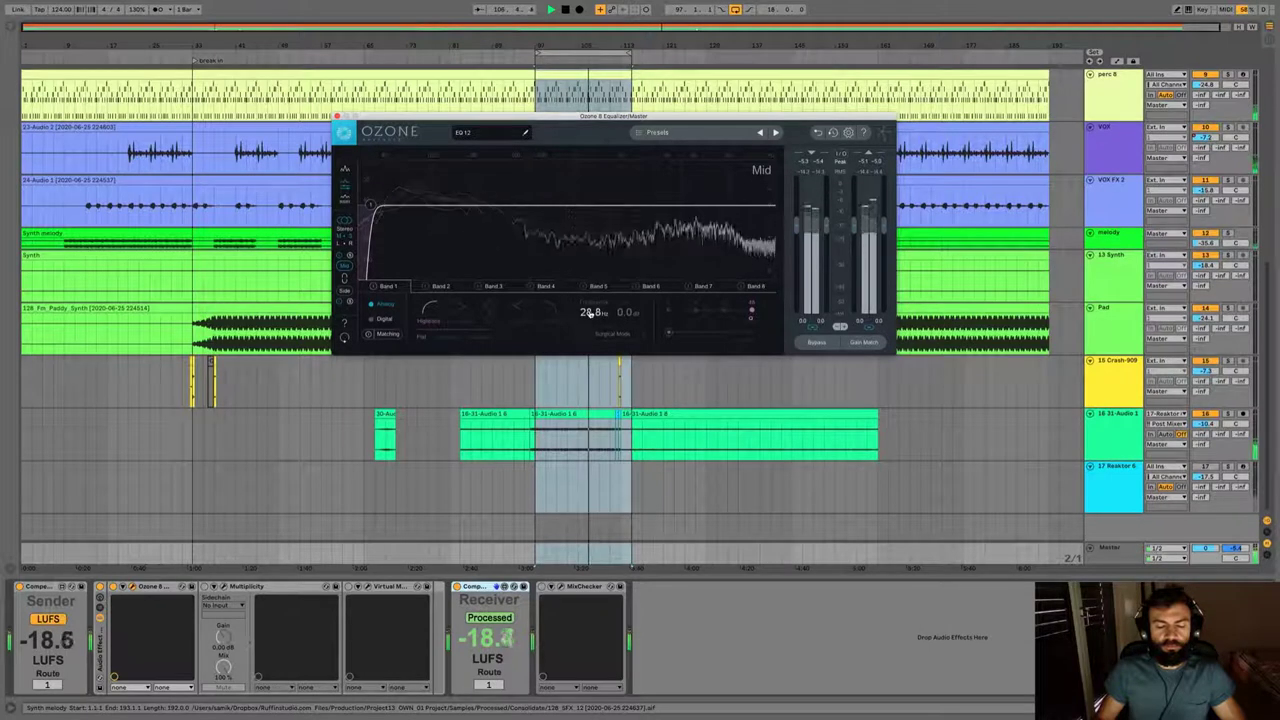
- A/B the 28.8 Hz mid low cut on and off during playback
click(374, 287)
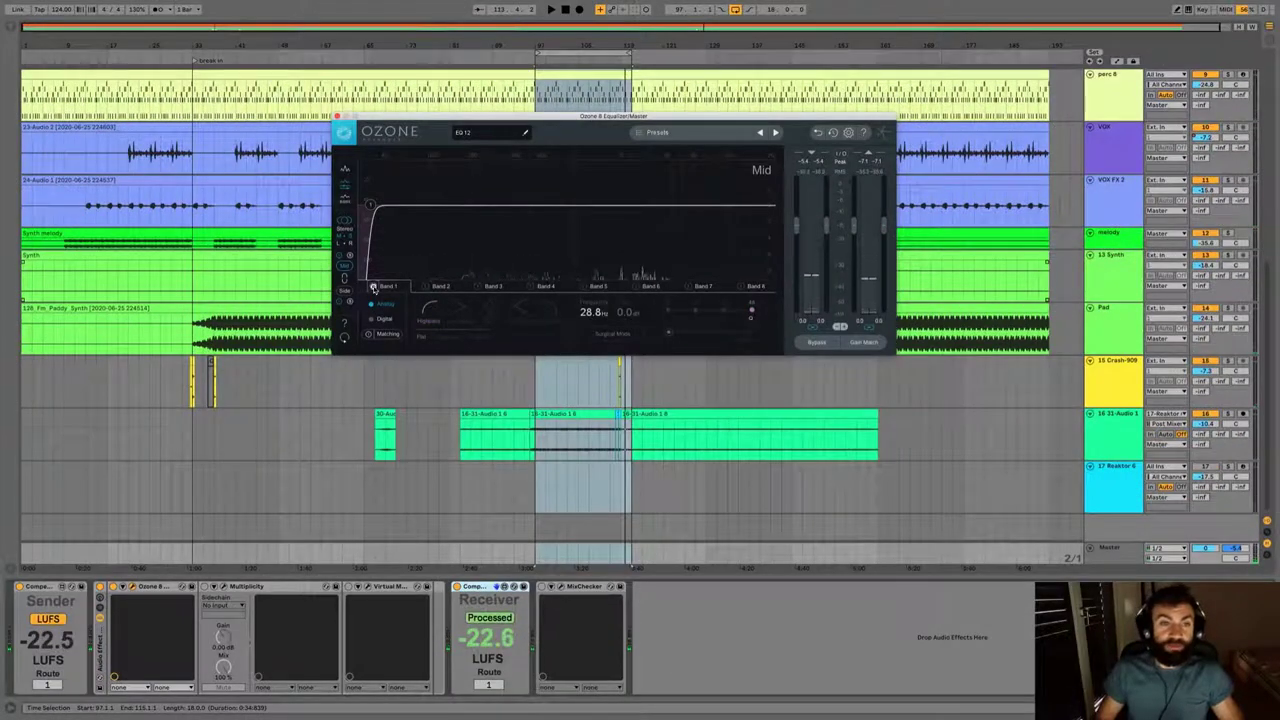
key(space)
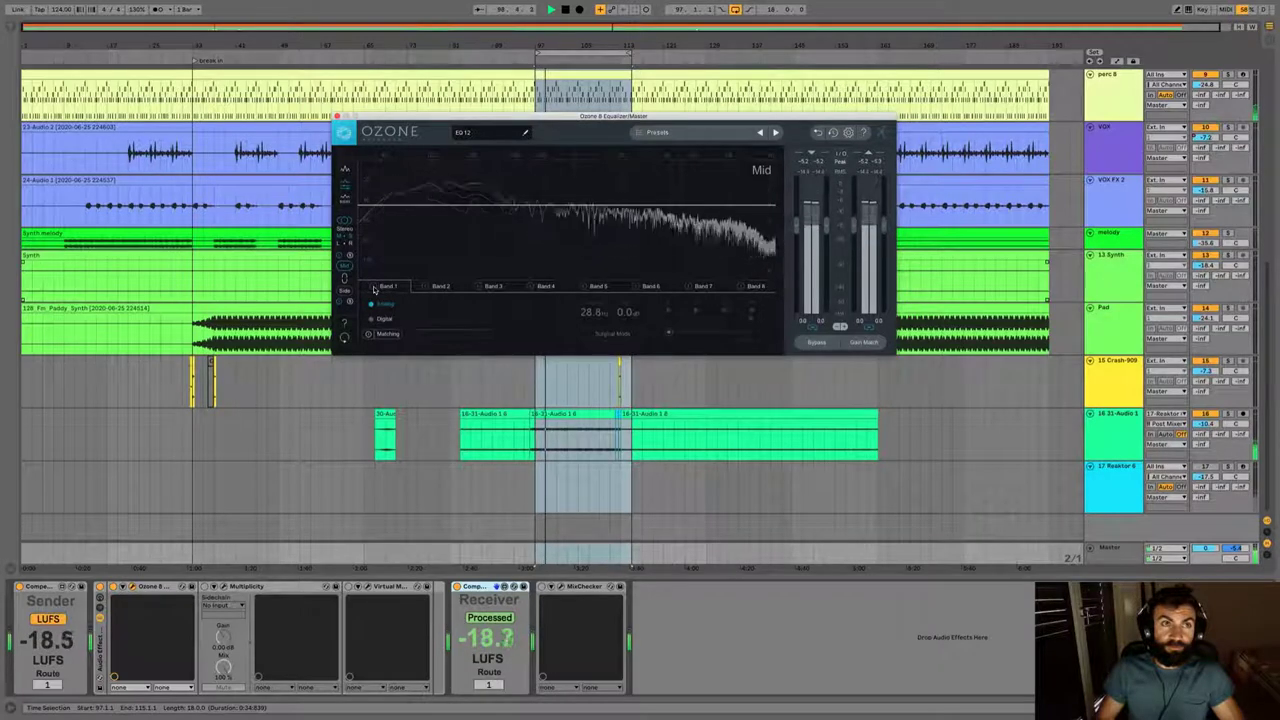
click(375, 289)
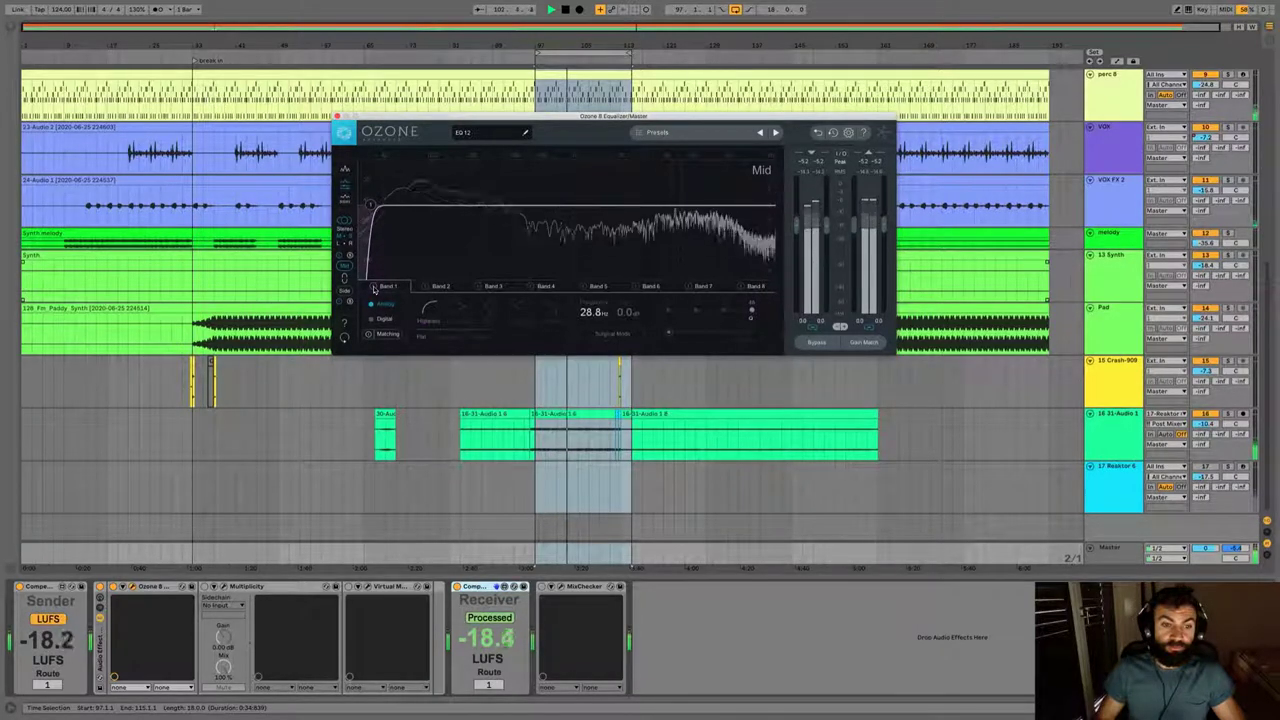
click(374, 289)
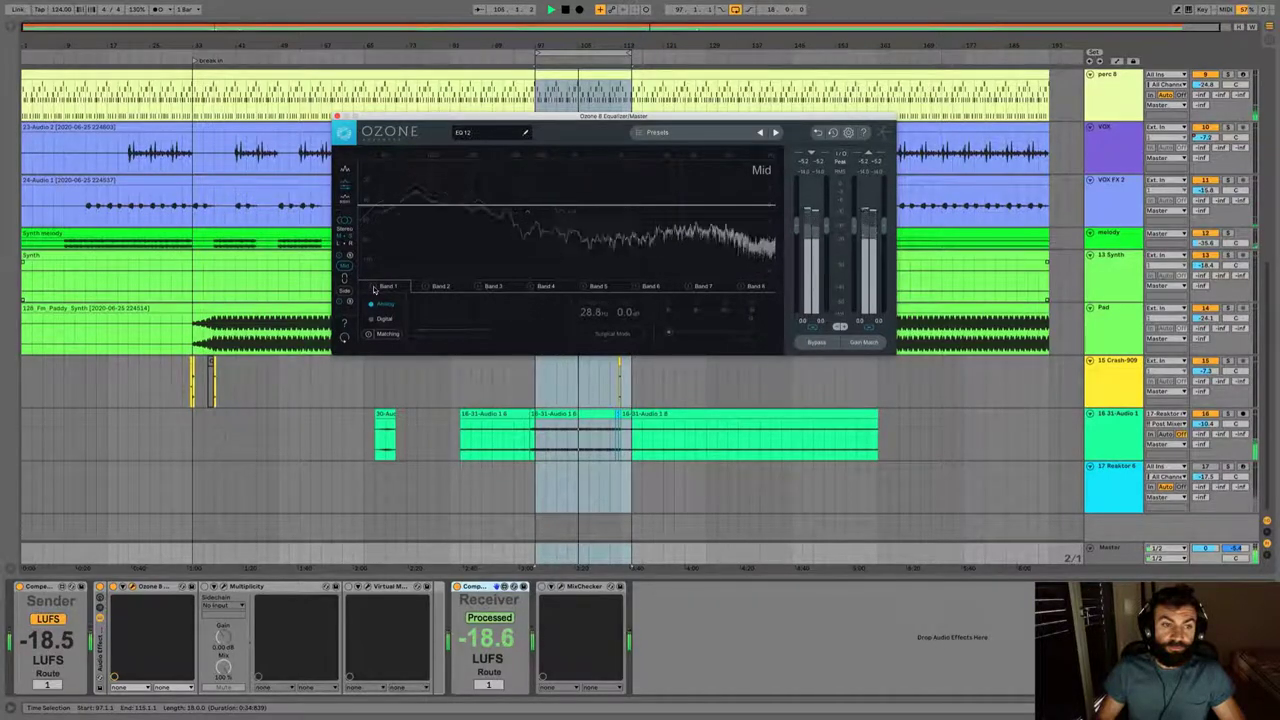
click(374, 289)
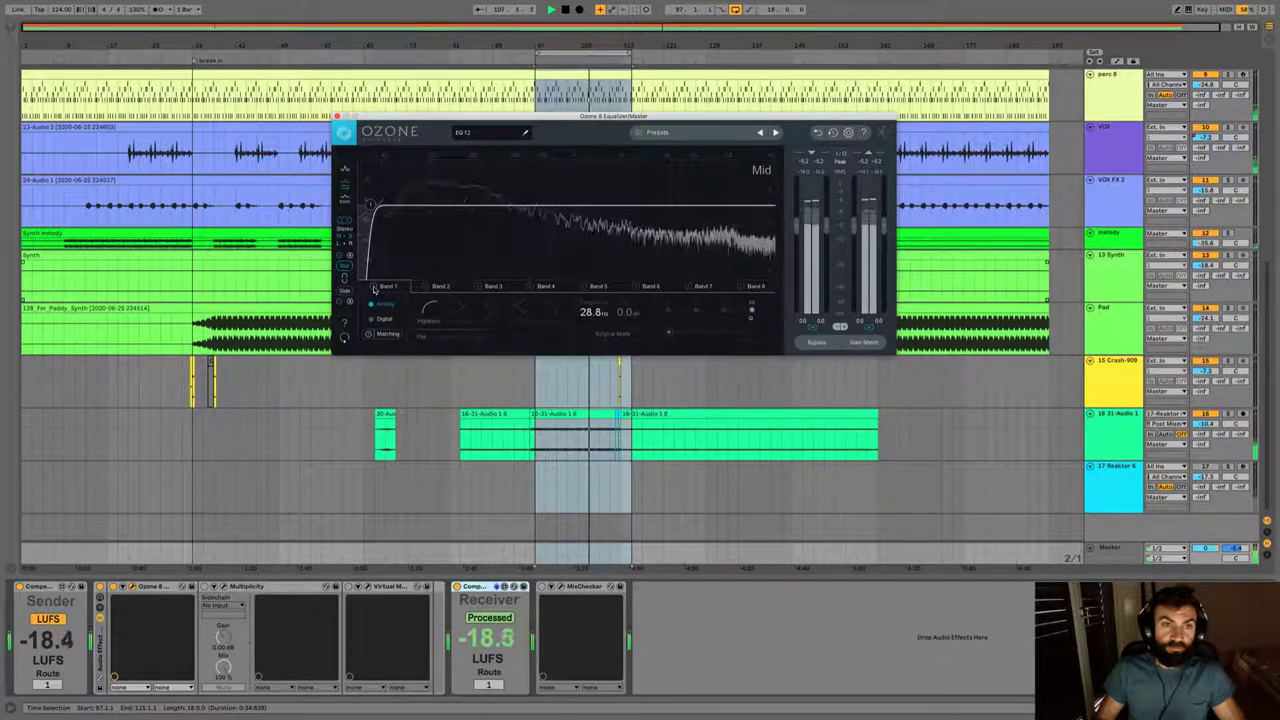
key(space)
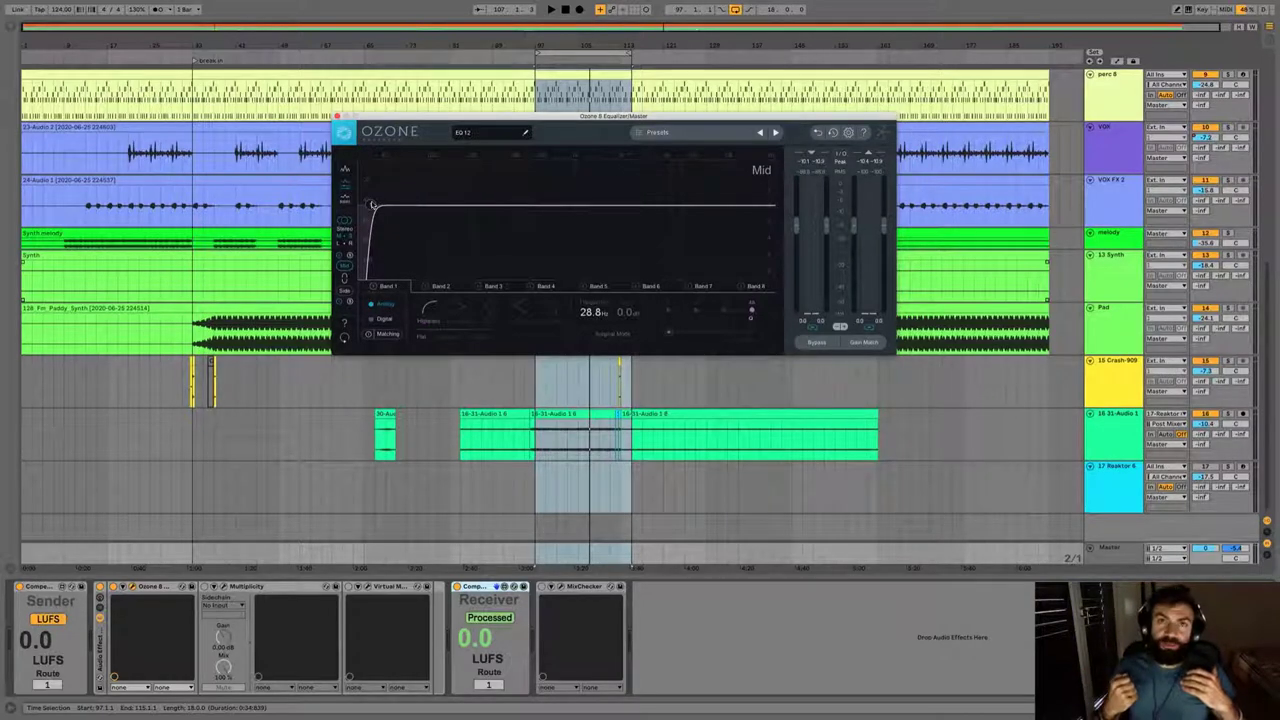
- Compare the low cut bypassed again, leave it on, and restart the loop
key(space)
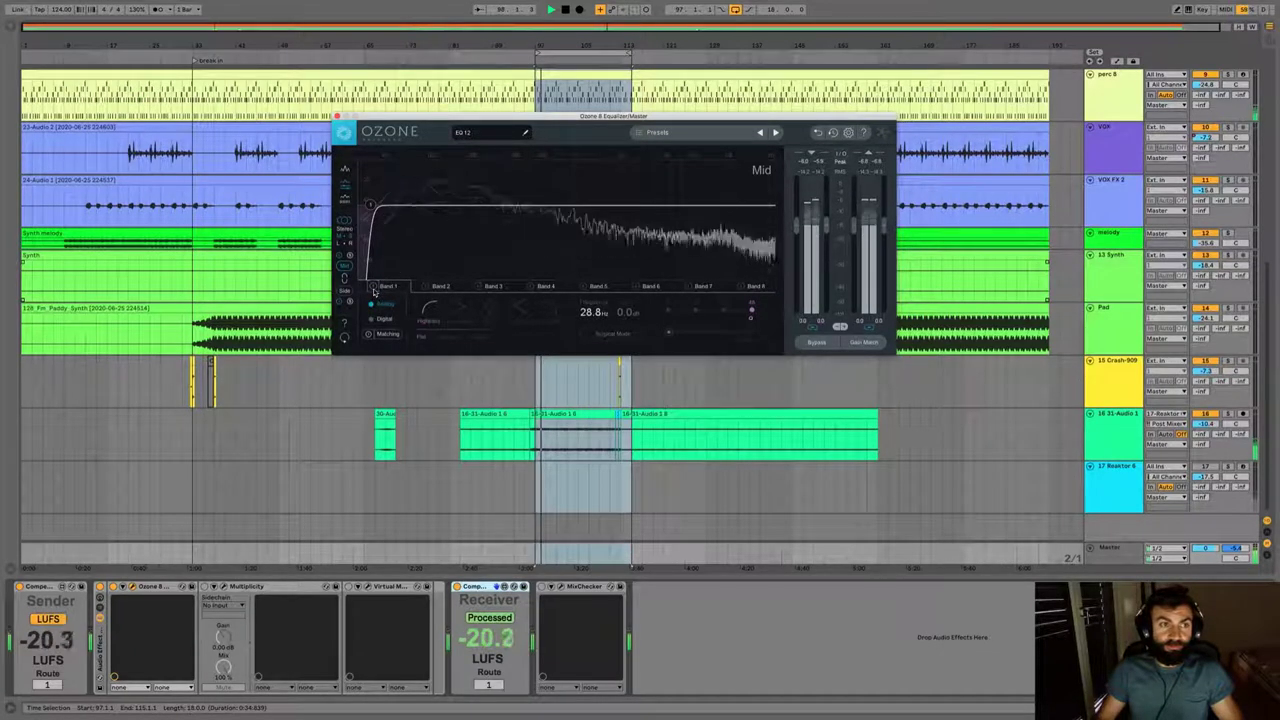
click(373, 288)
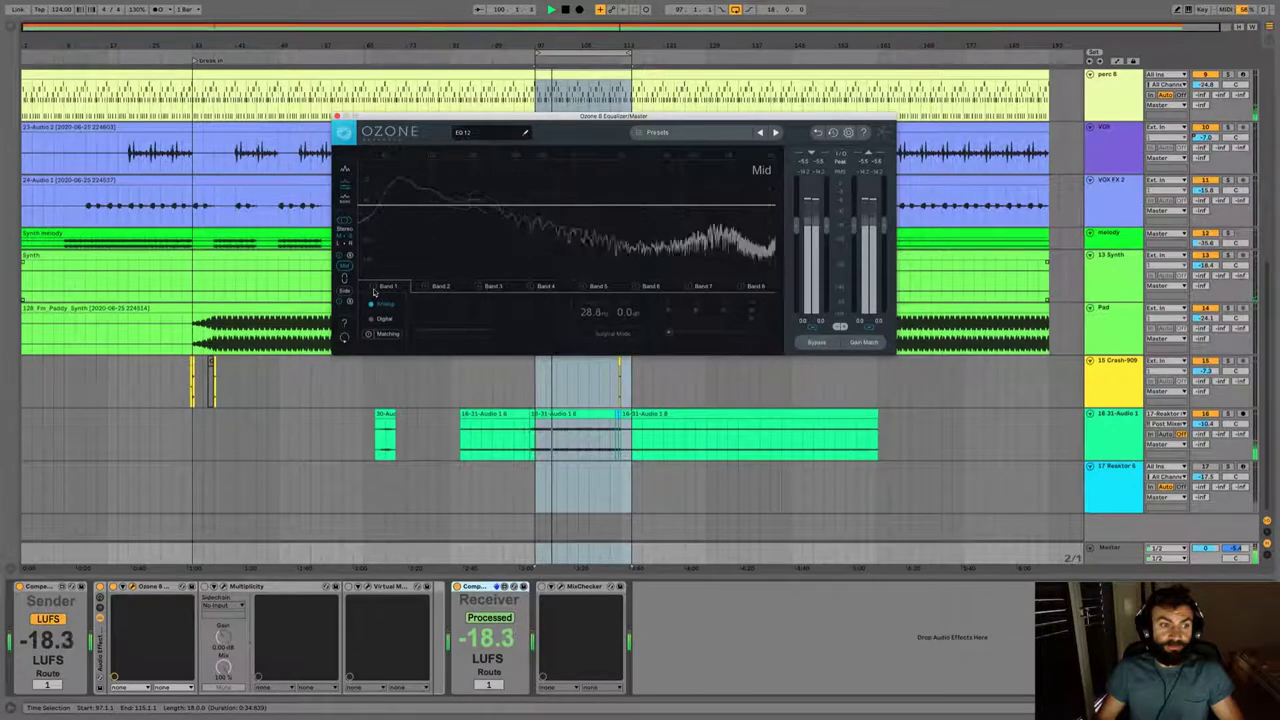
click(373, 288)
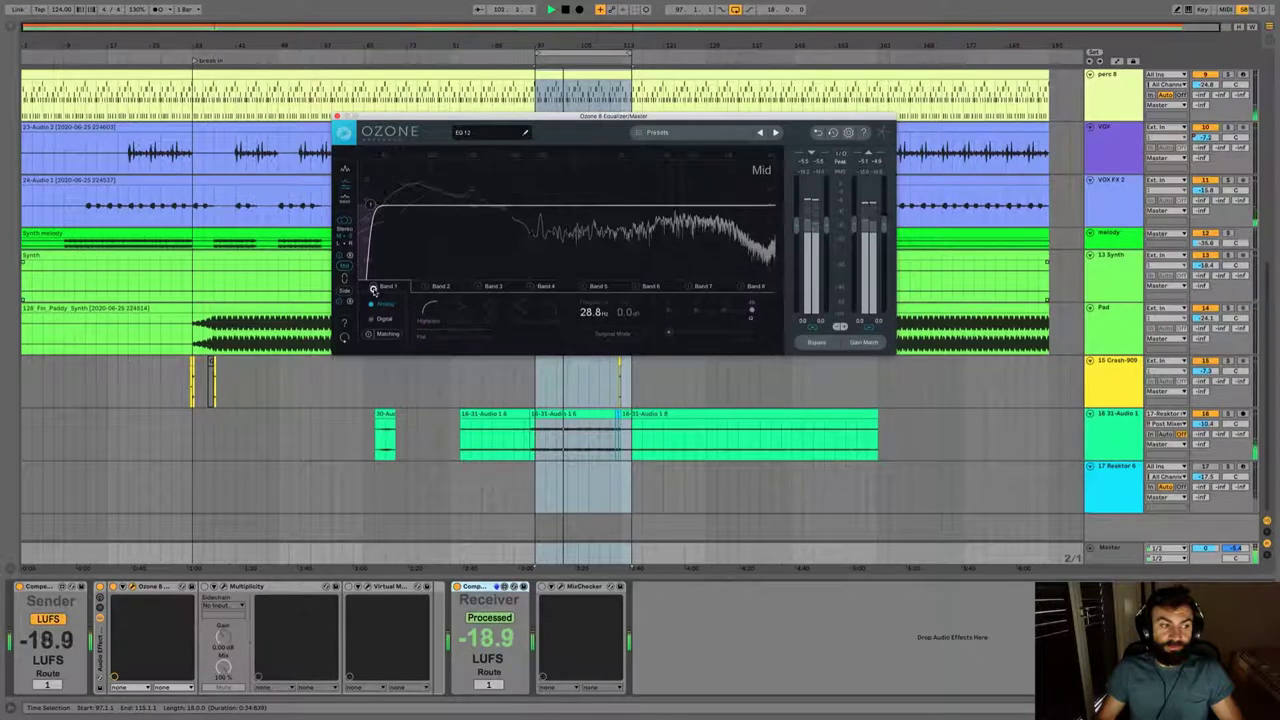
click(373, 288)
click(373, 288)
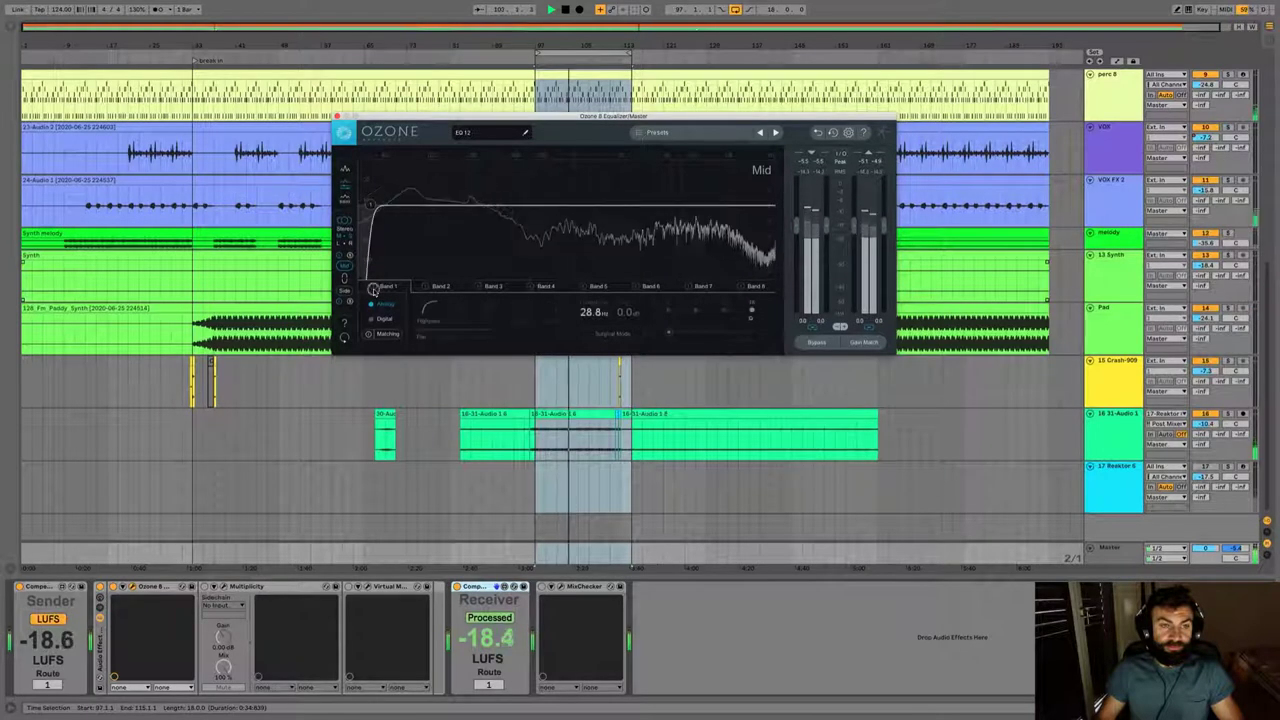
key(space)
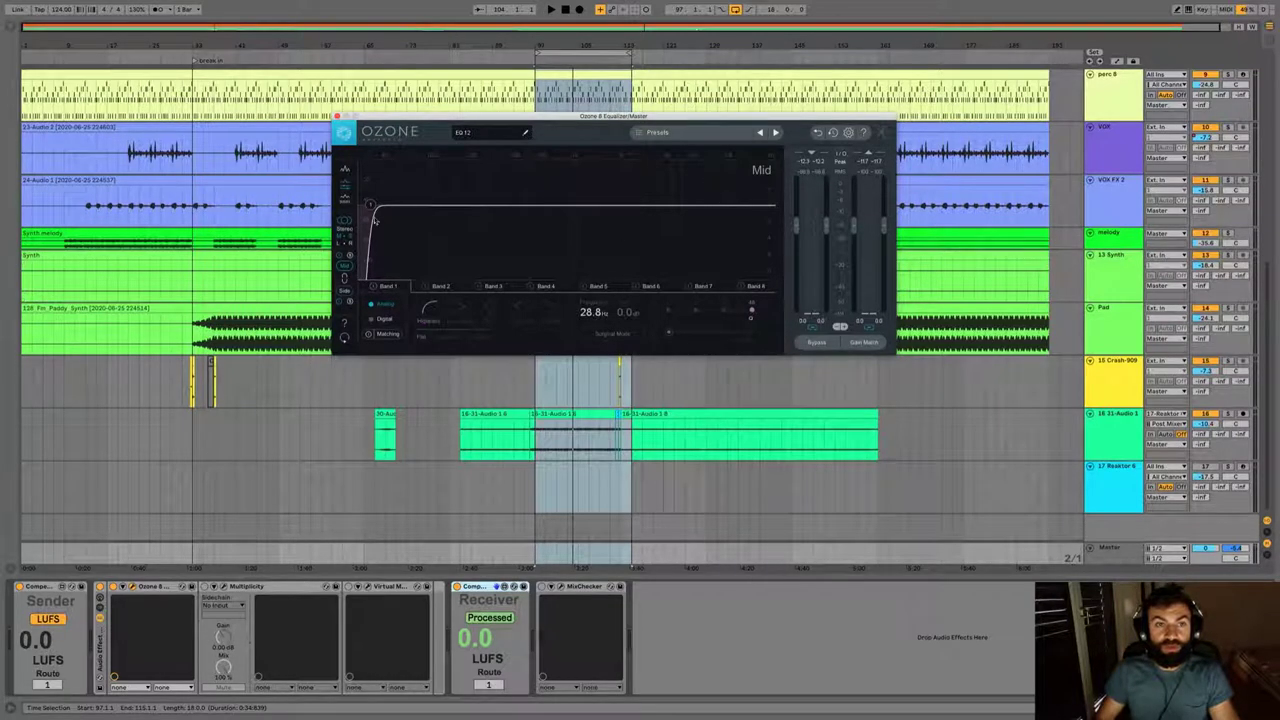
key(space)
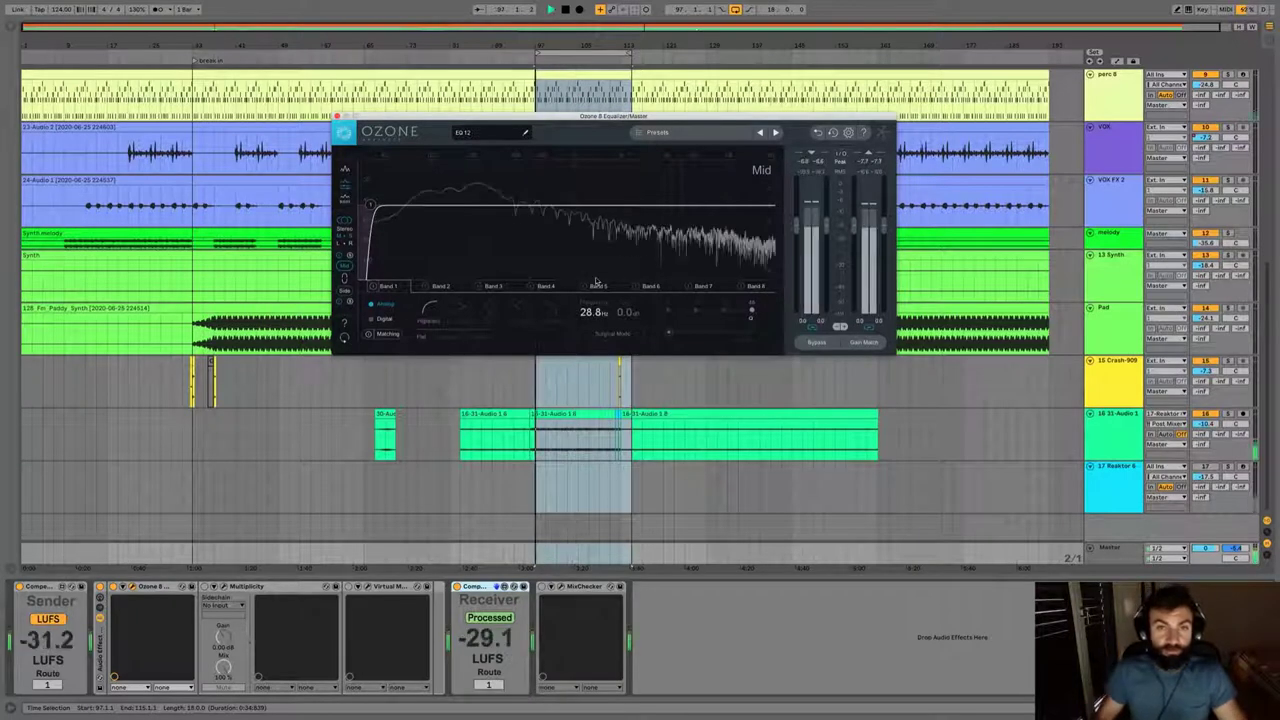
- Enable the Band 8 mid high cut and select its node at about 15.4 kHz
click(741, 286)
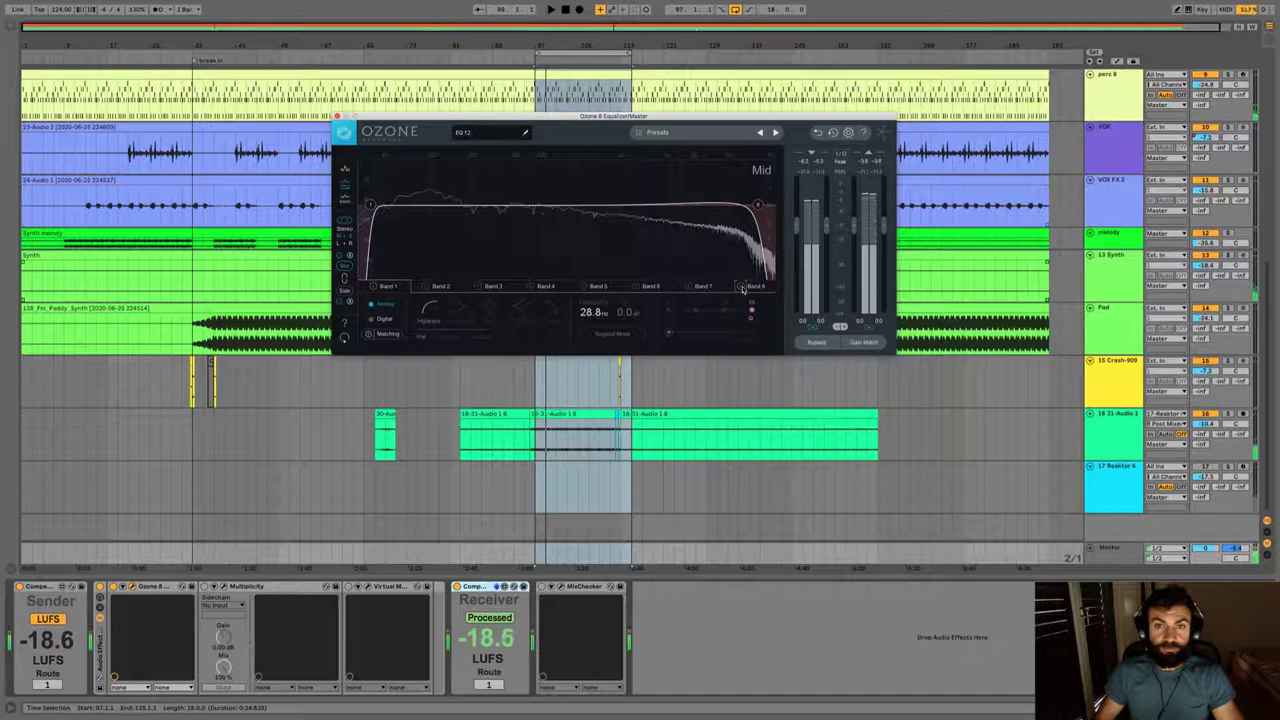
key(space)
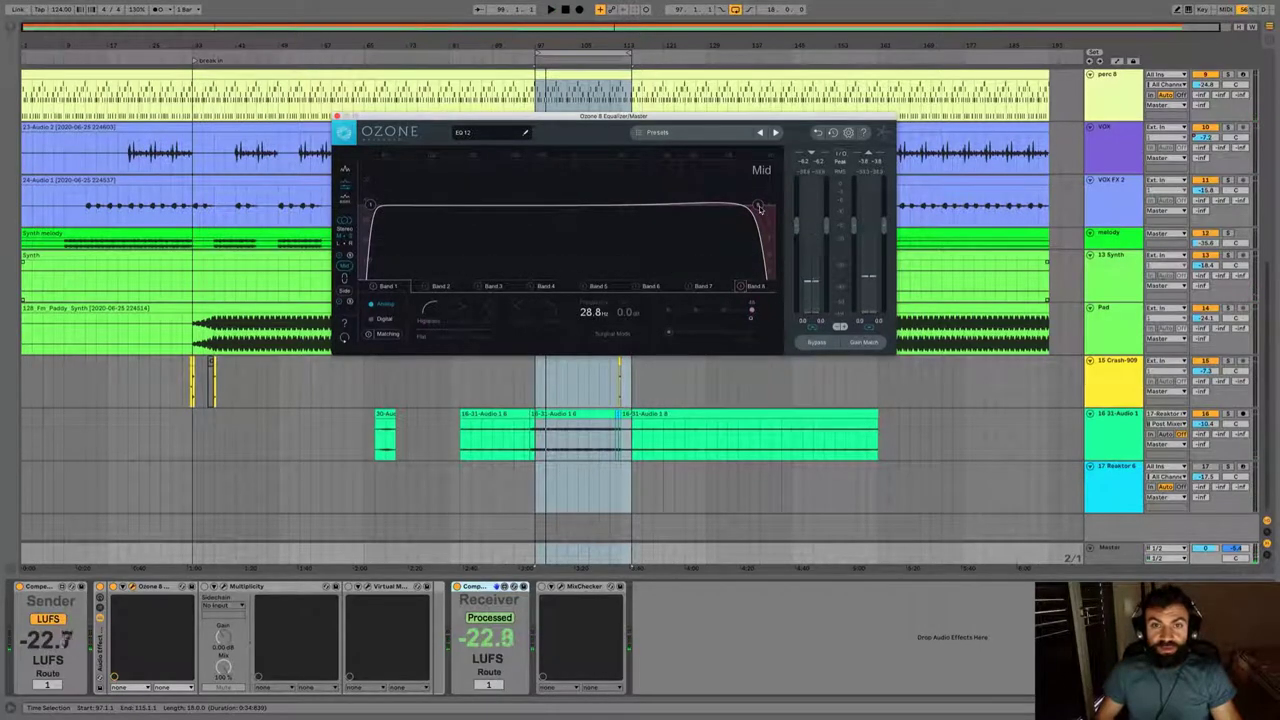
click(759, 206)
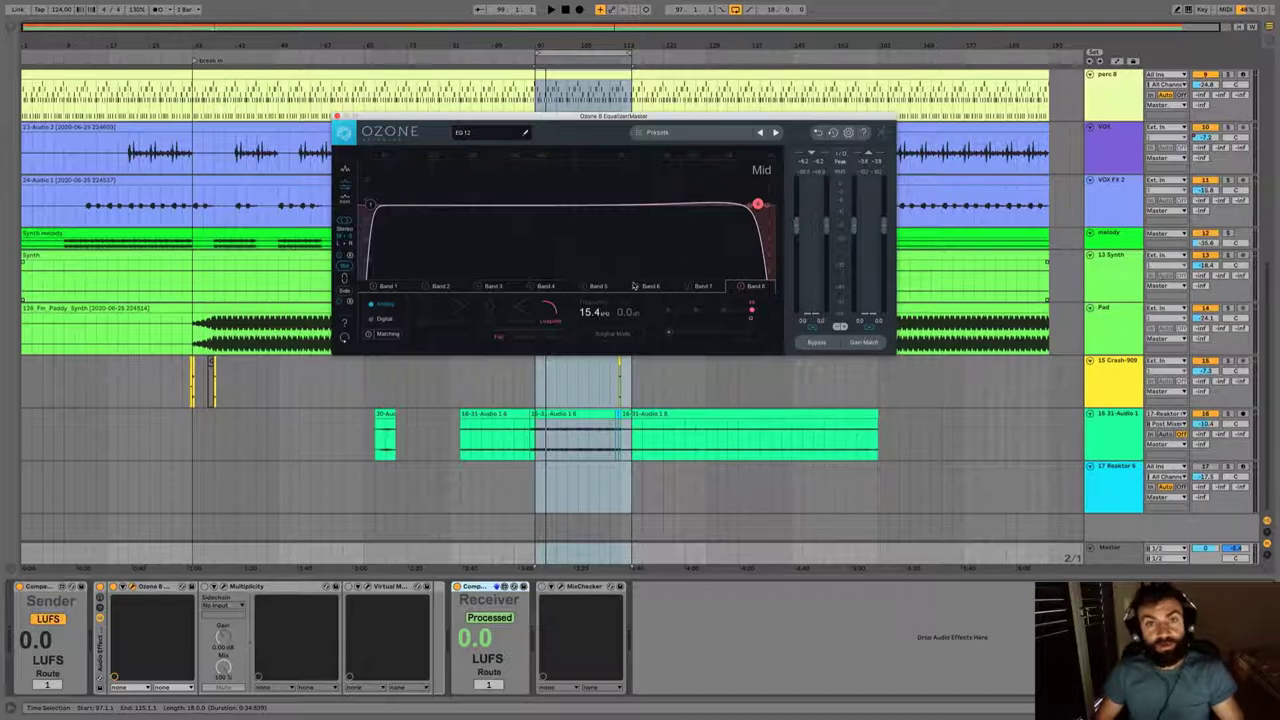
key(space)
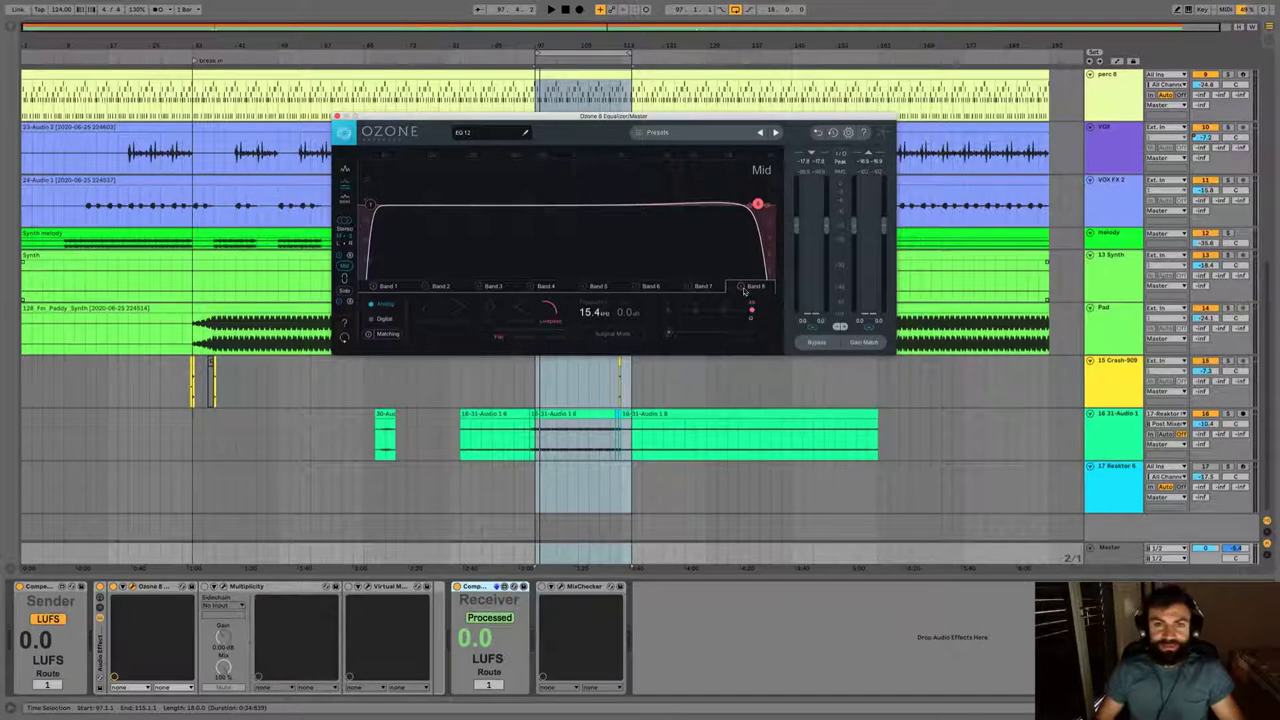
key(space)
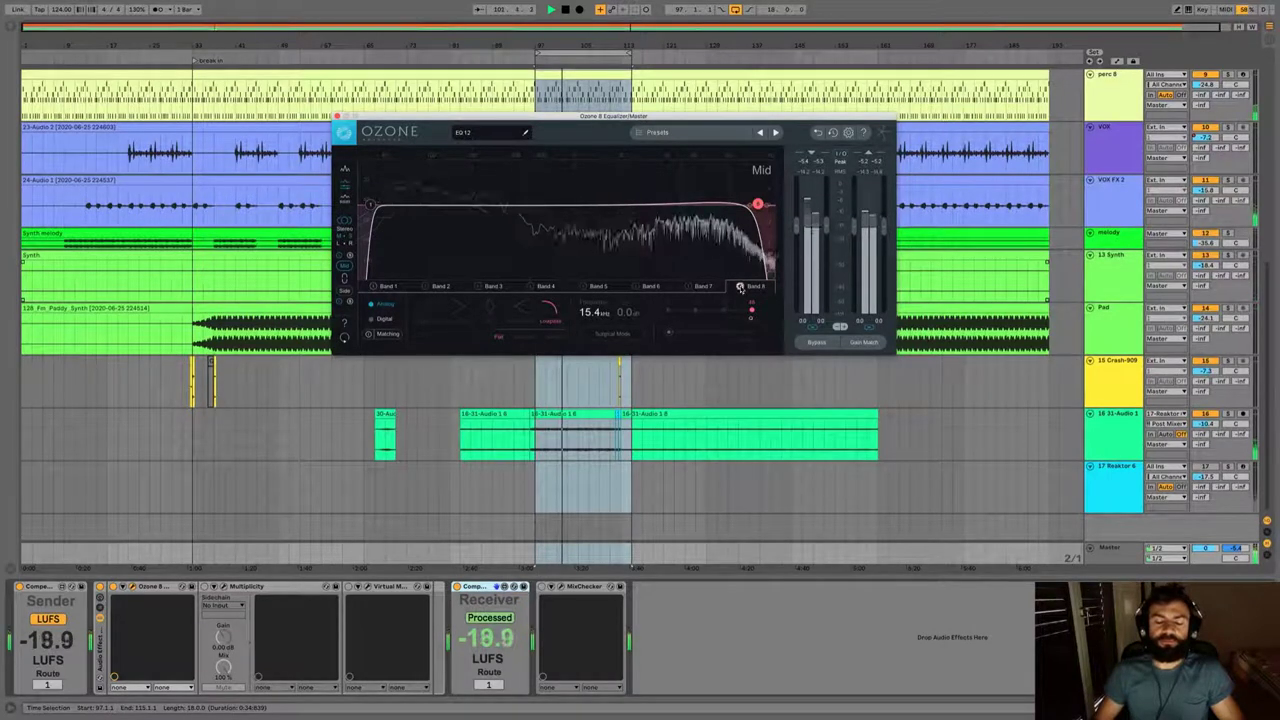
click(740, 287)
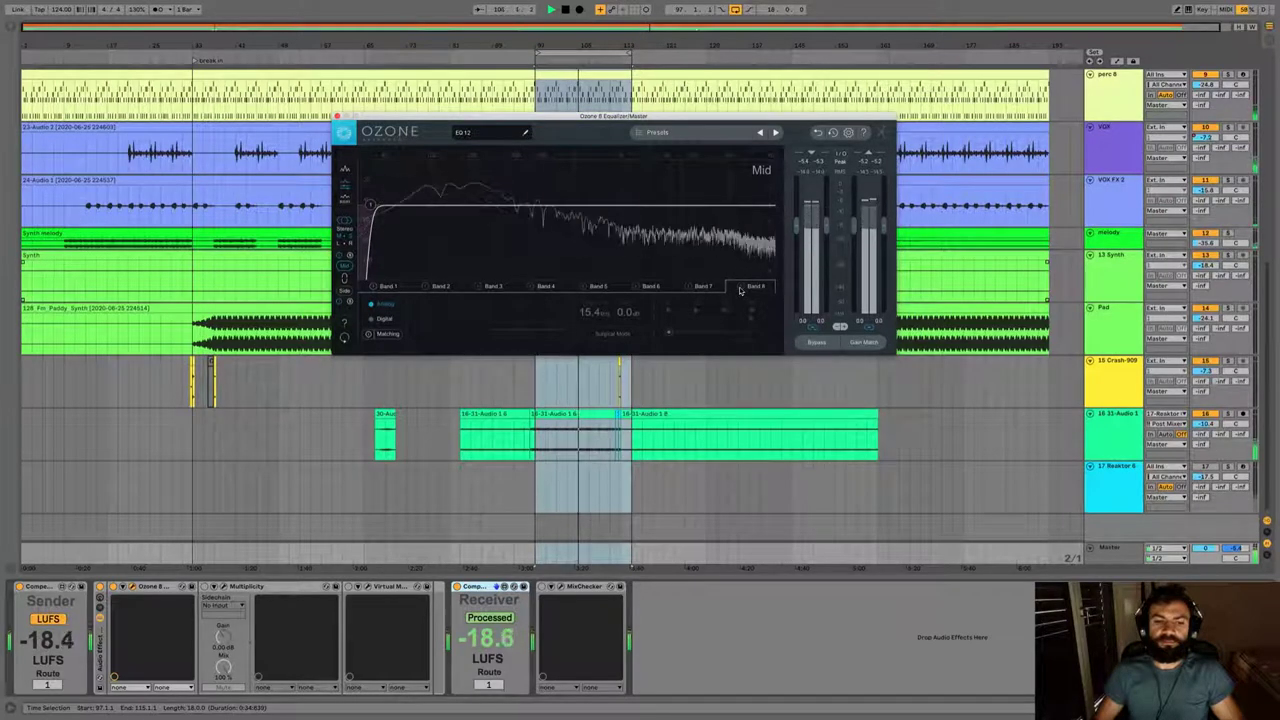
click(739, 288)
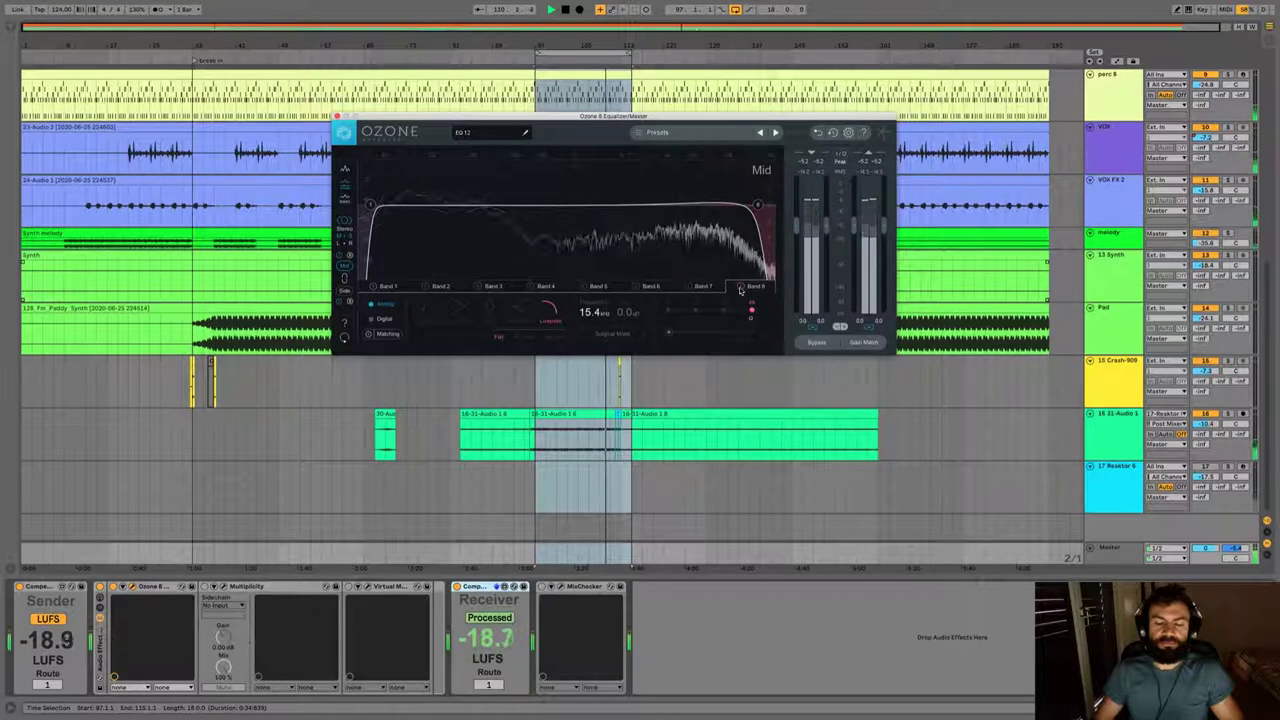
click(740, 288)
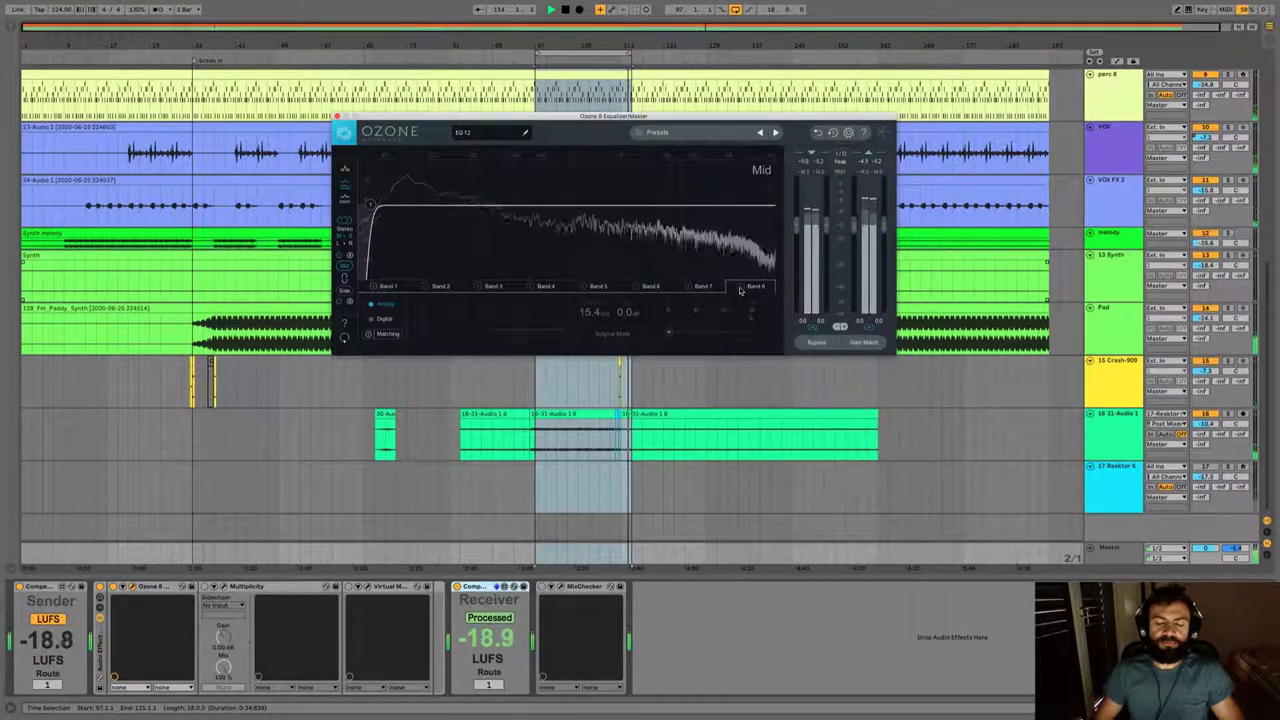
click(740, 289)
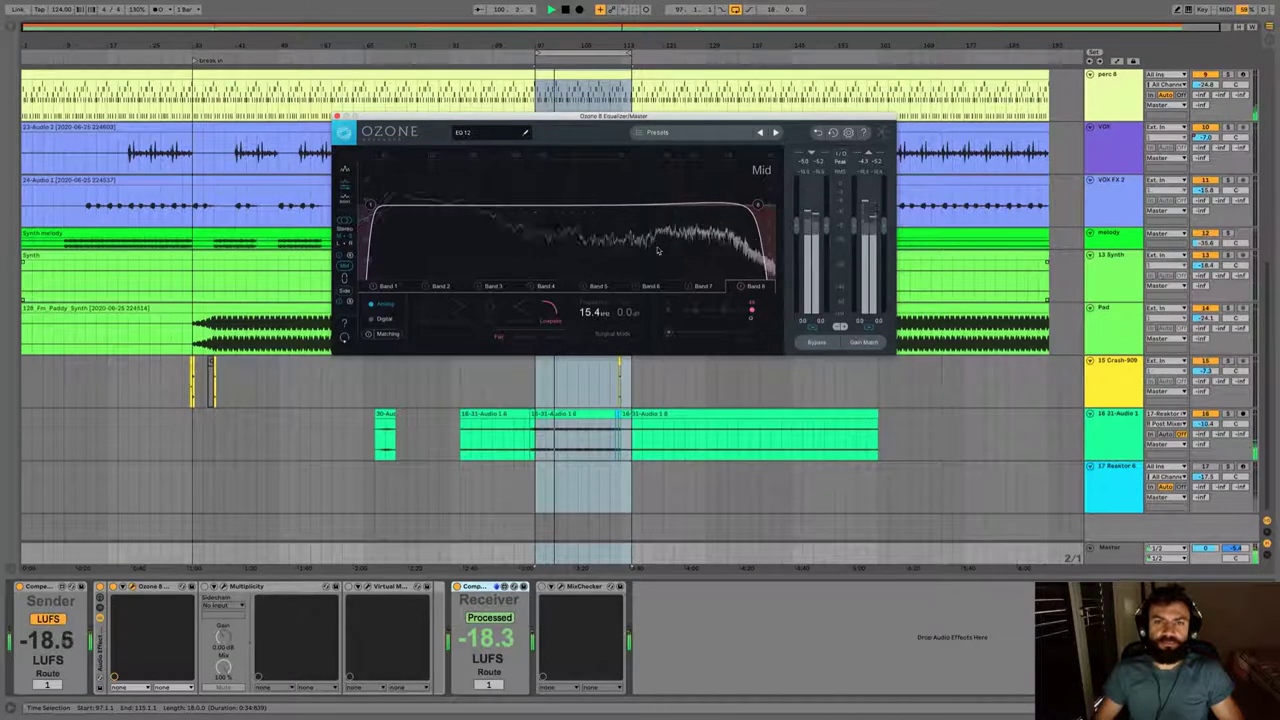
key(space)
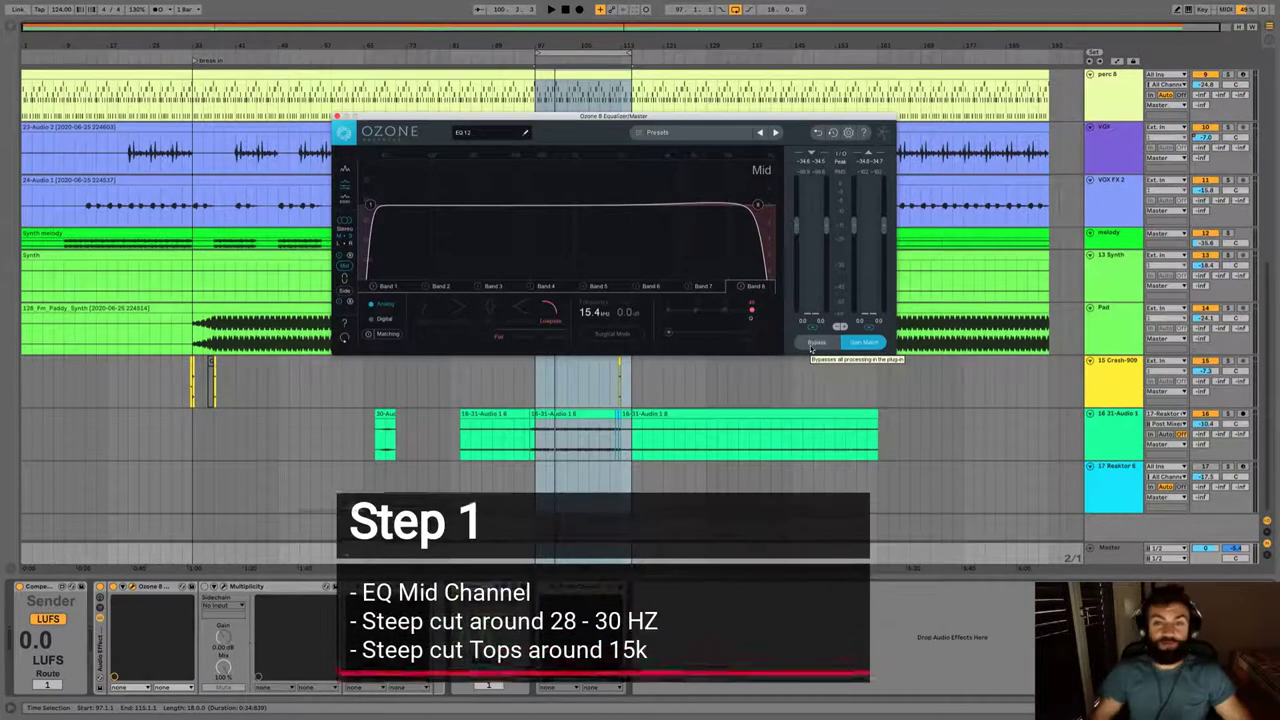
click(816, 343)
key(space)
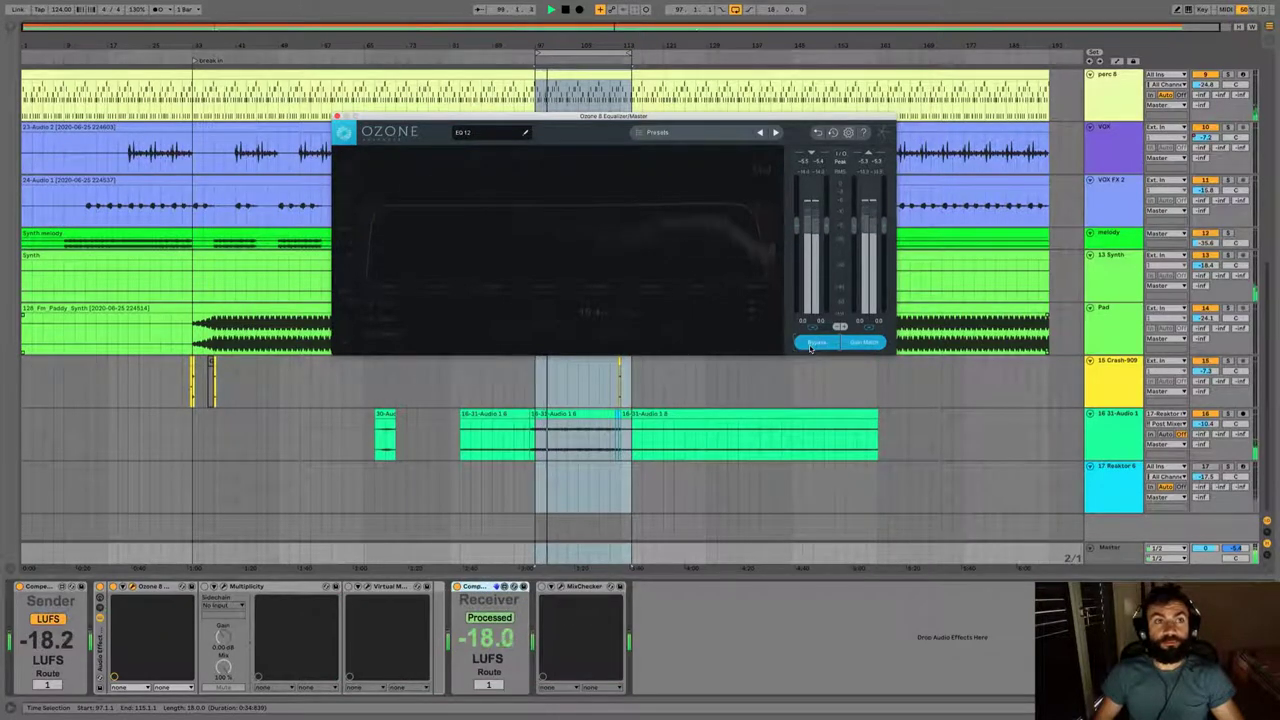
click(811, 346)
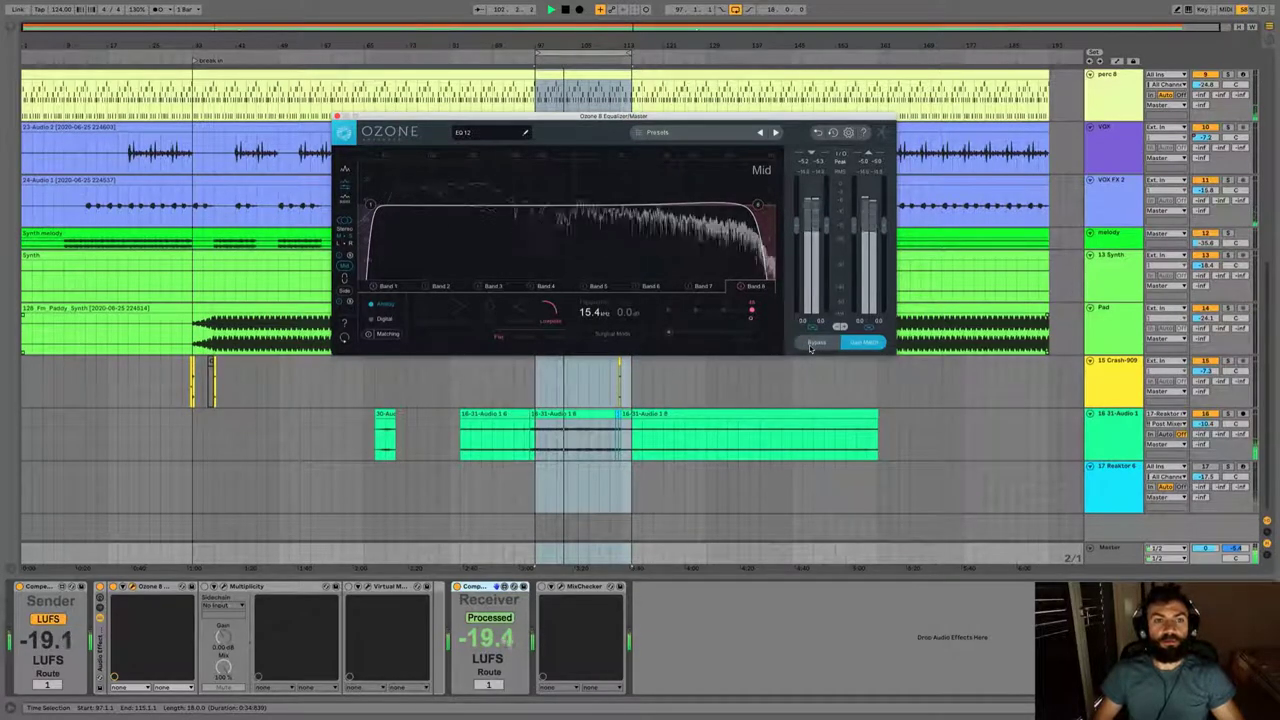
click(811, 346)
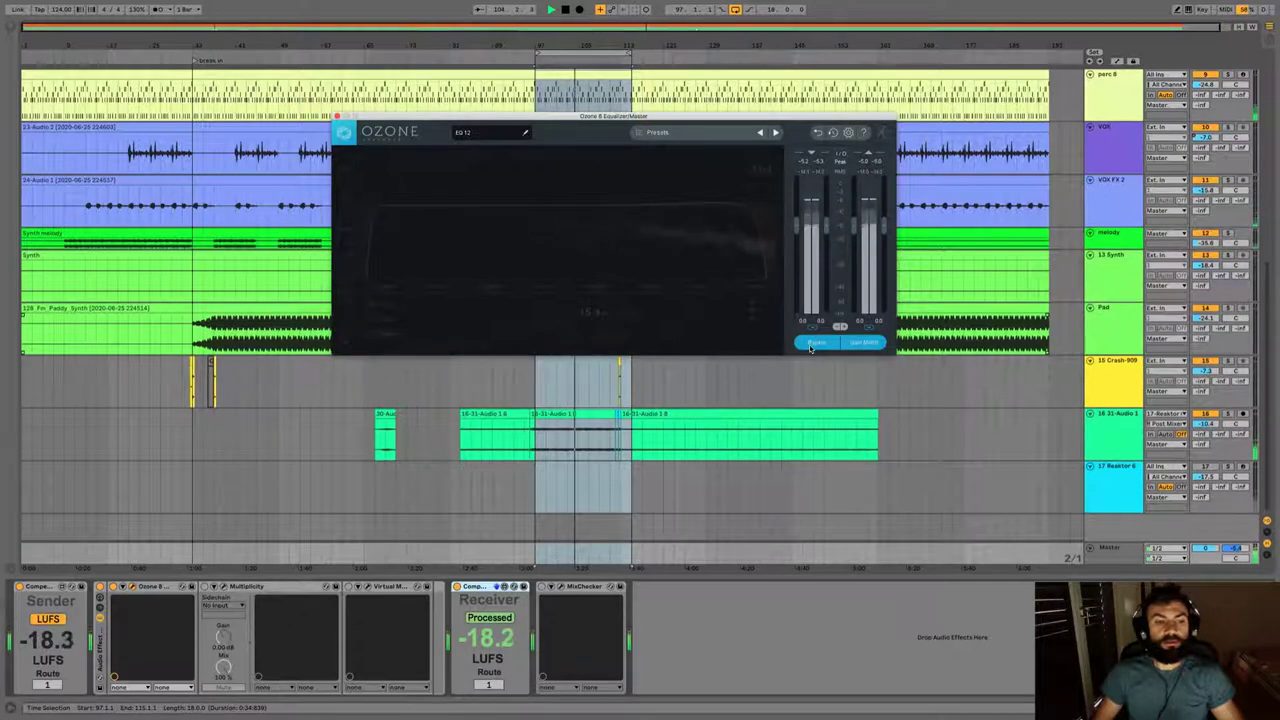
click(811, 344)
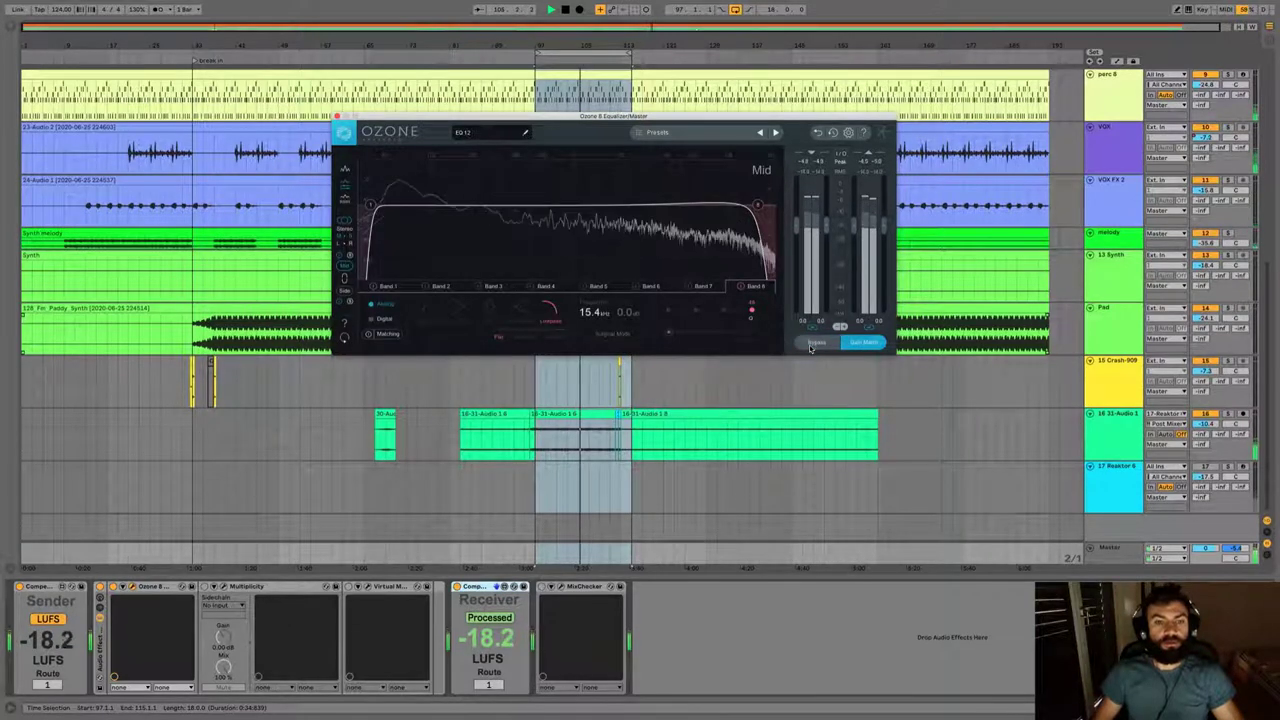
key(space)
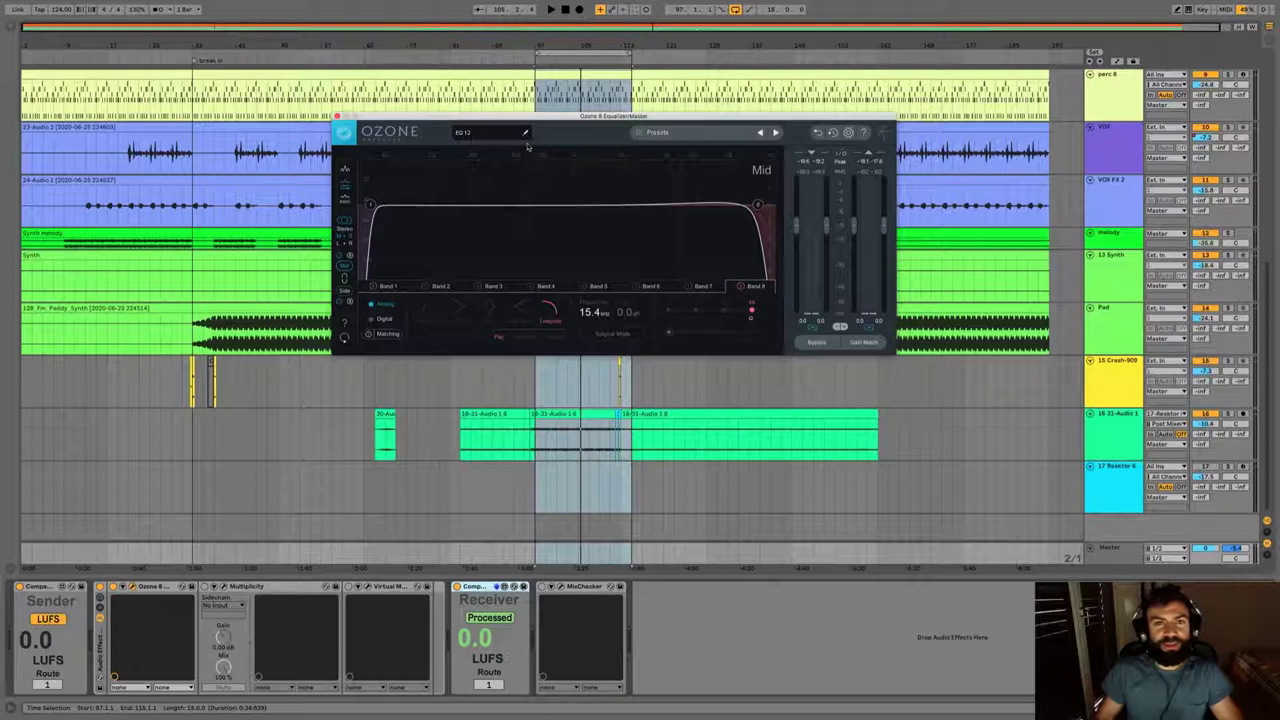
drag(541, 124, 535, 119)
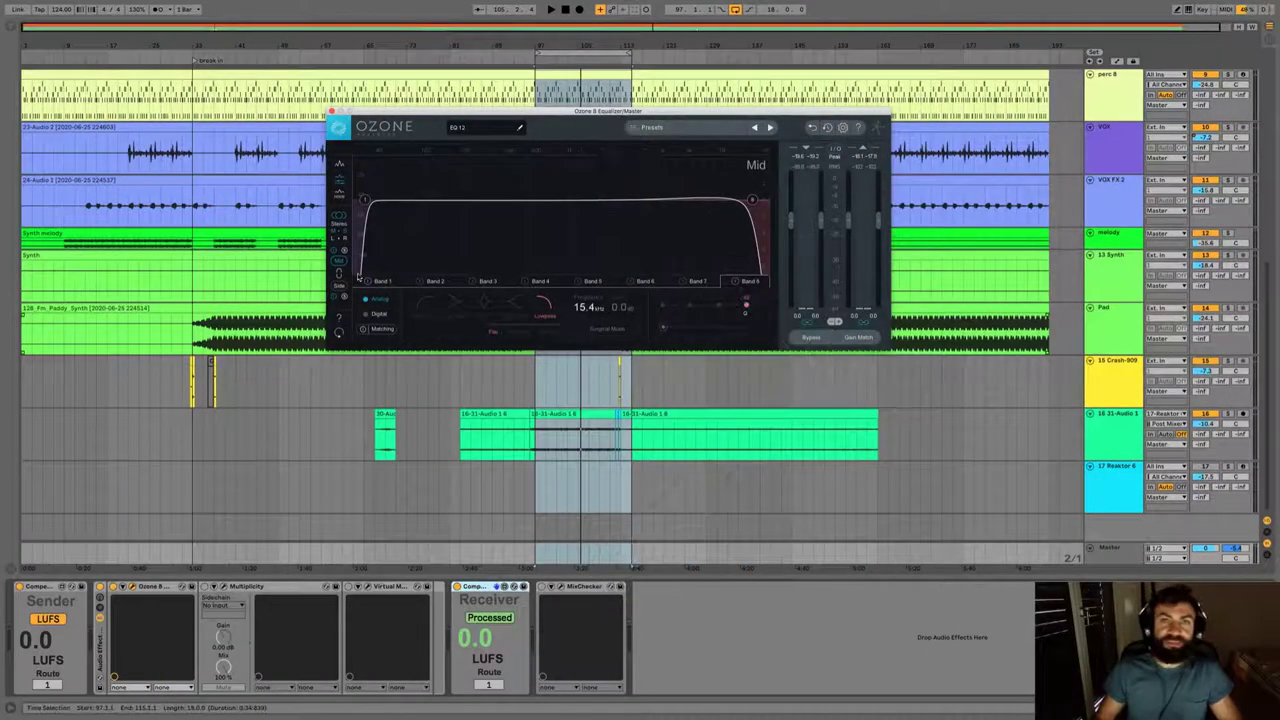
- Switch Ozone to Side and drag the Band 7 high cut to about 14.9 kHz
click(337, 289)
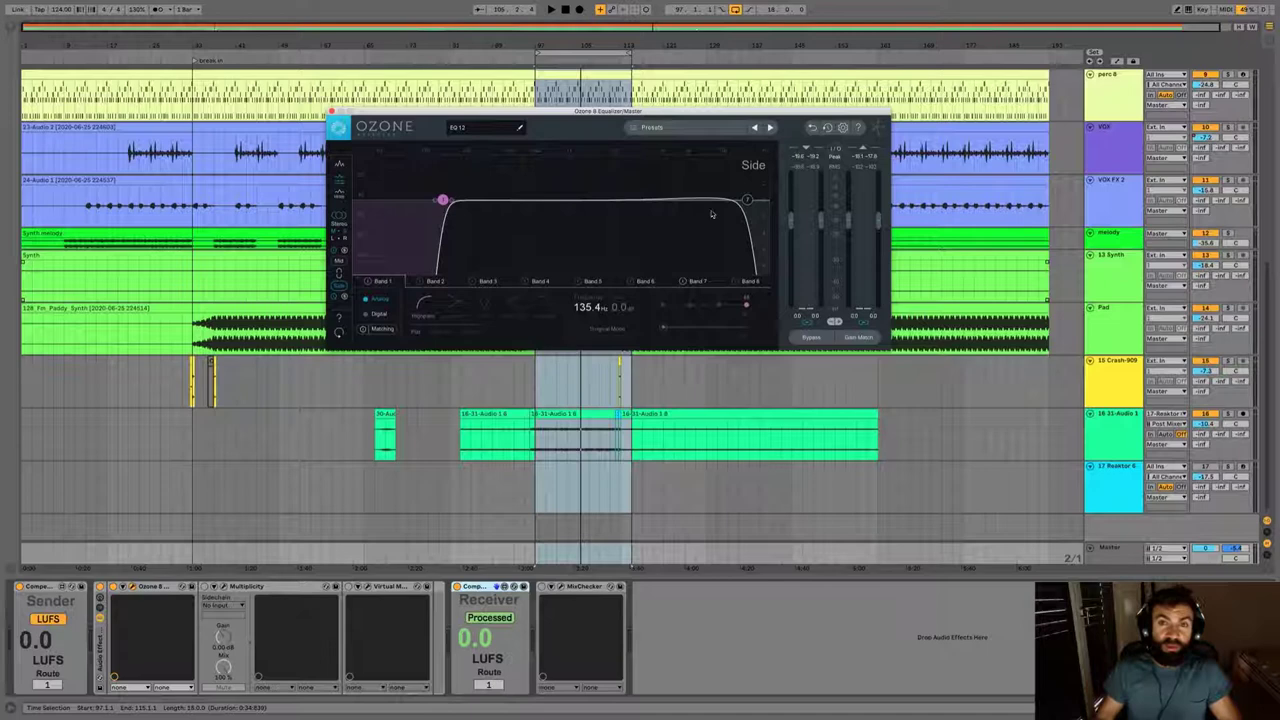
click(746, 202)
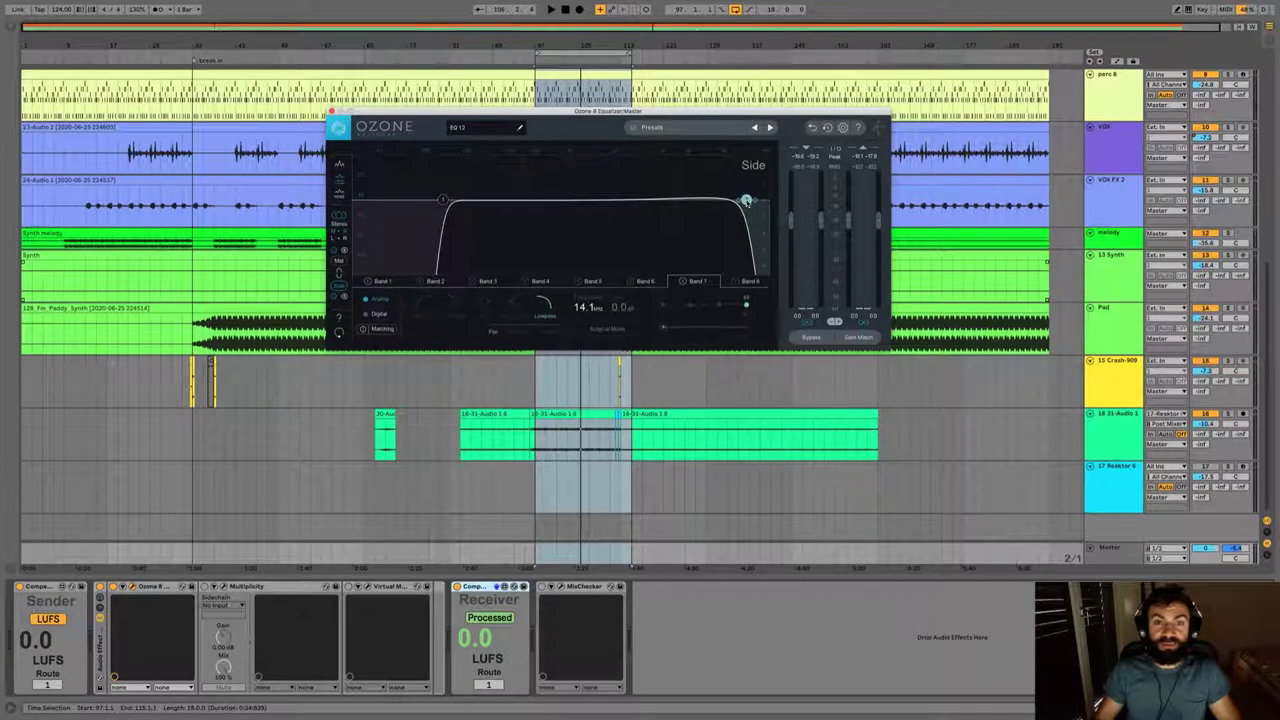
drag(748, 202, 754, 203)
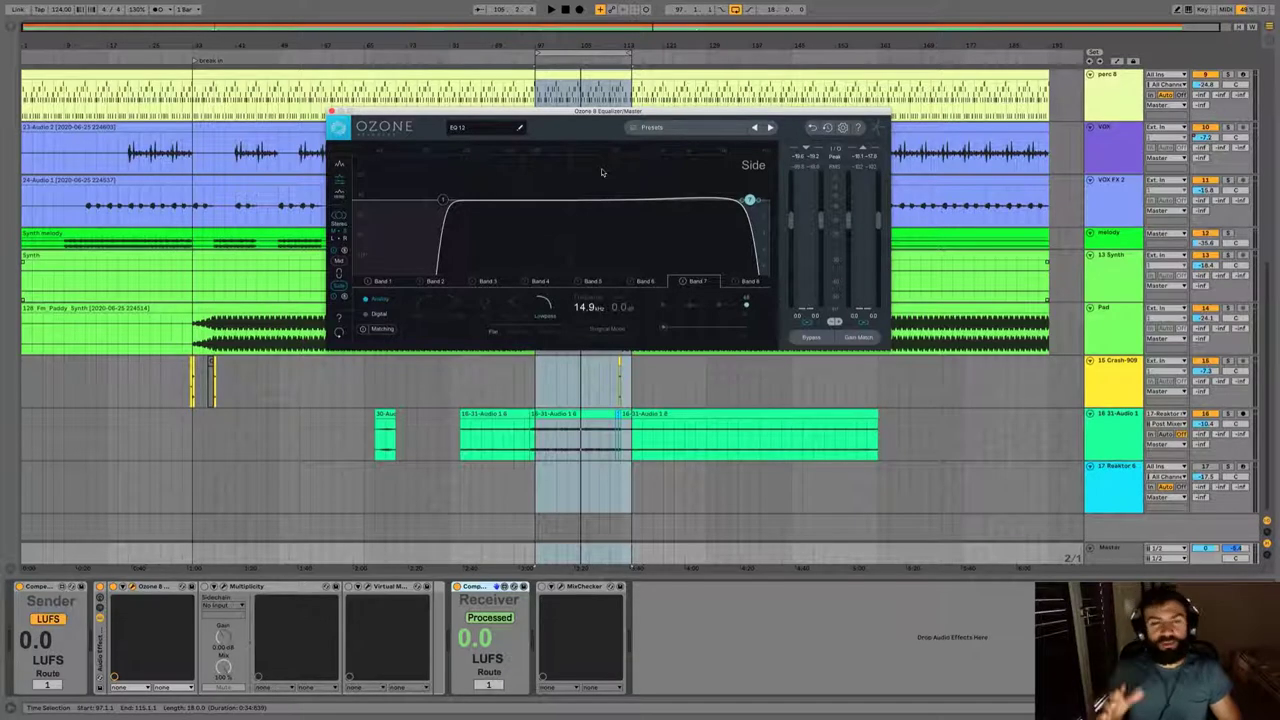
- Turn the Side high and low cuts off to compare during playback
key(space)
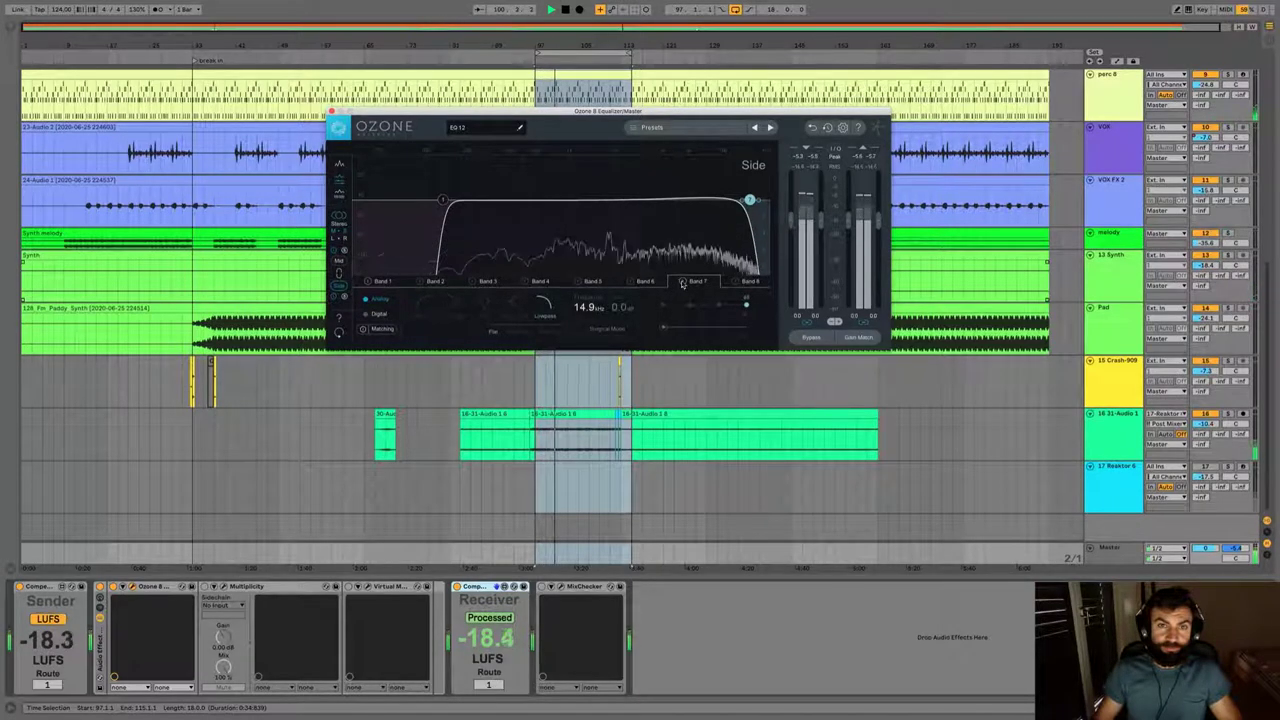
click(439, 305)
click(368, 282)
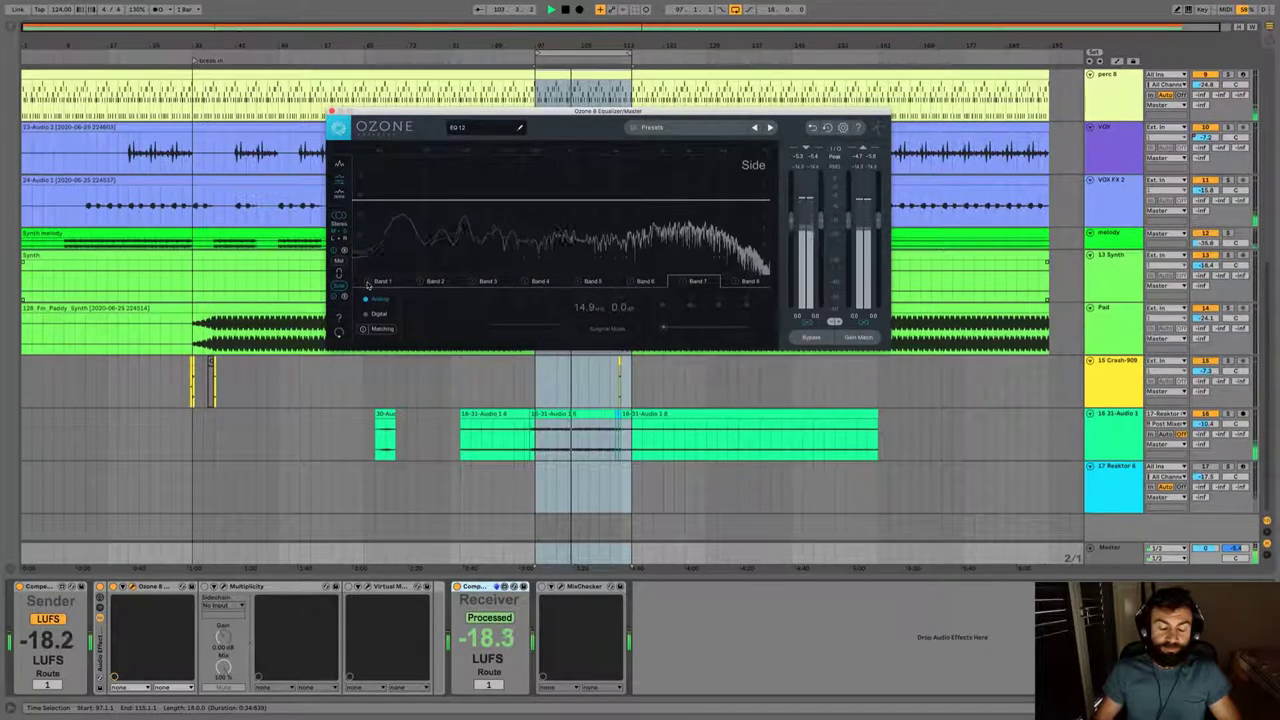
click(368, 282)
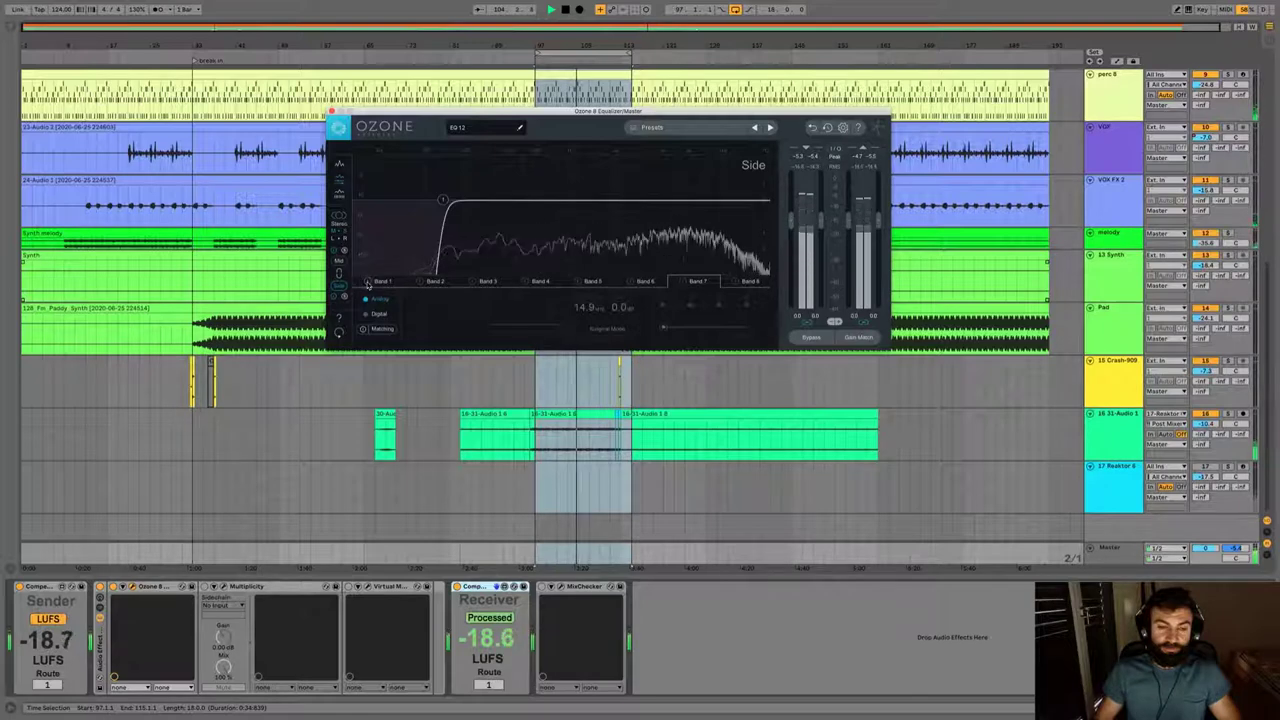
click(368, 282)
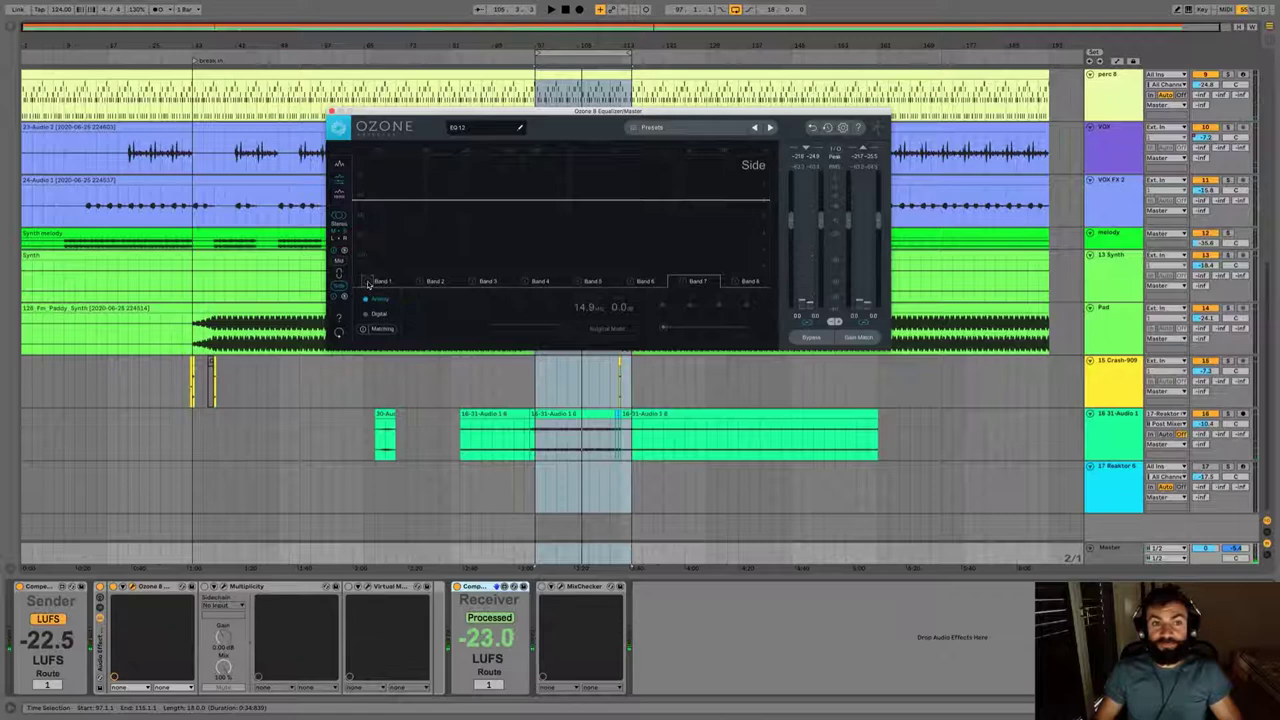
key(space)
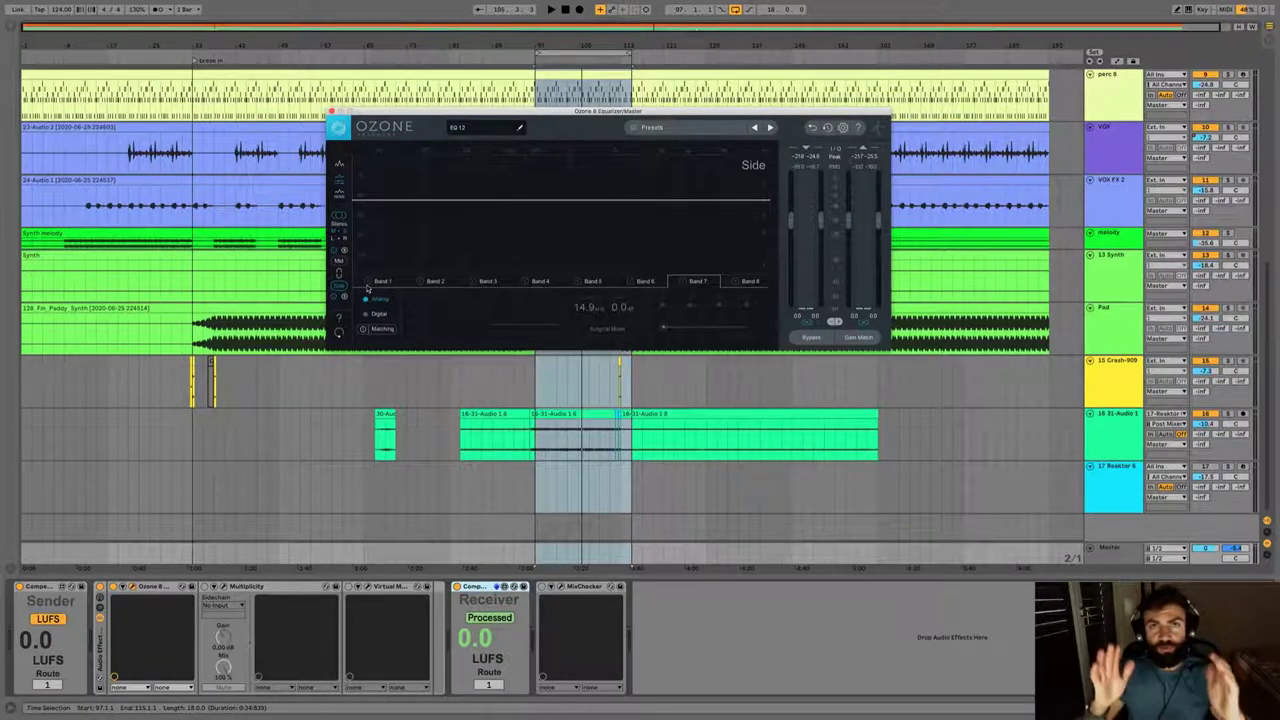
- A/B the Side low cut several times, leave it on, and re-enable the Side high cut
key(space)
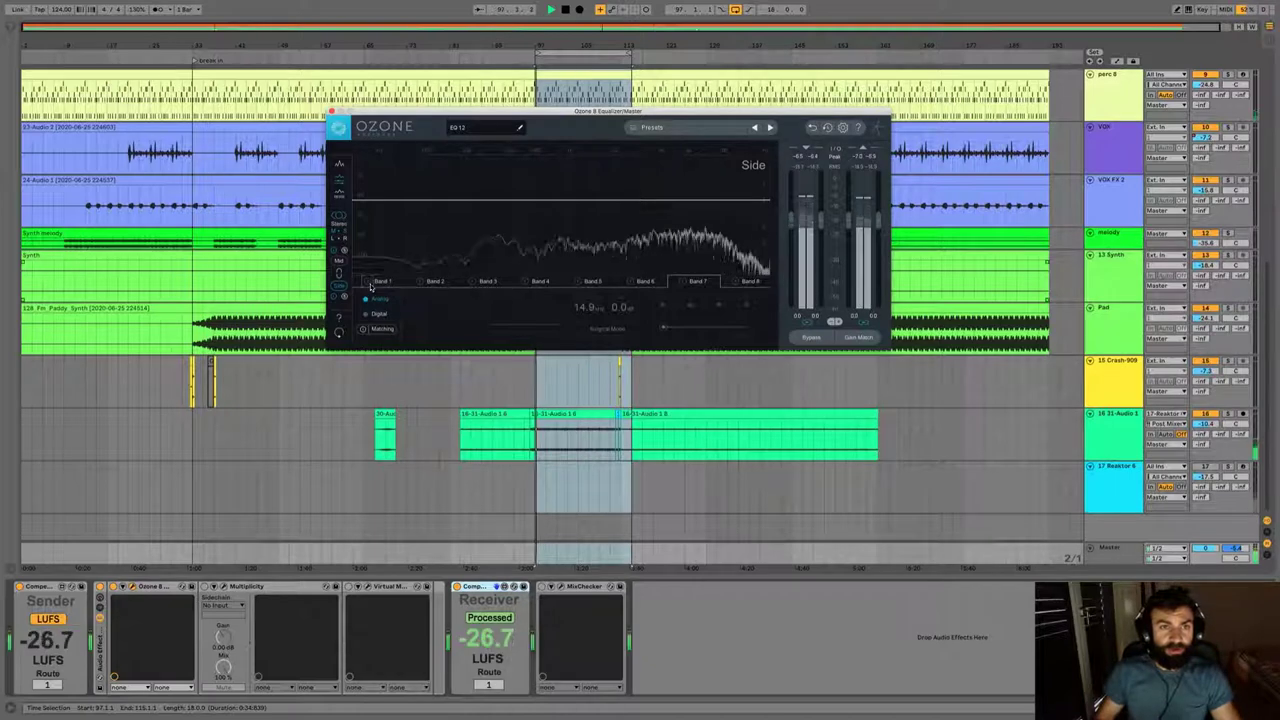
click(368, 283)
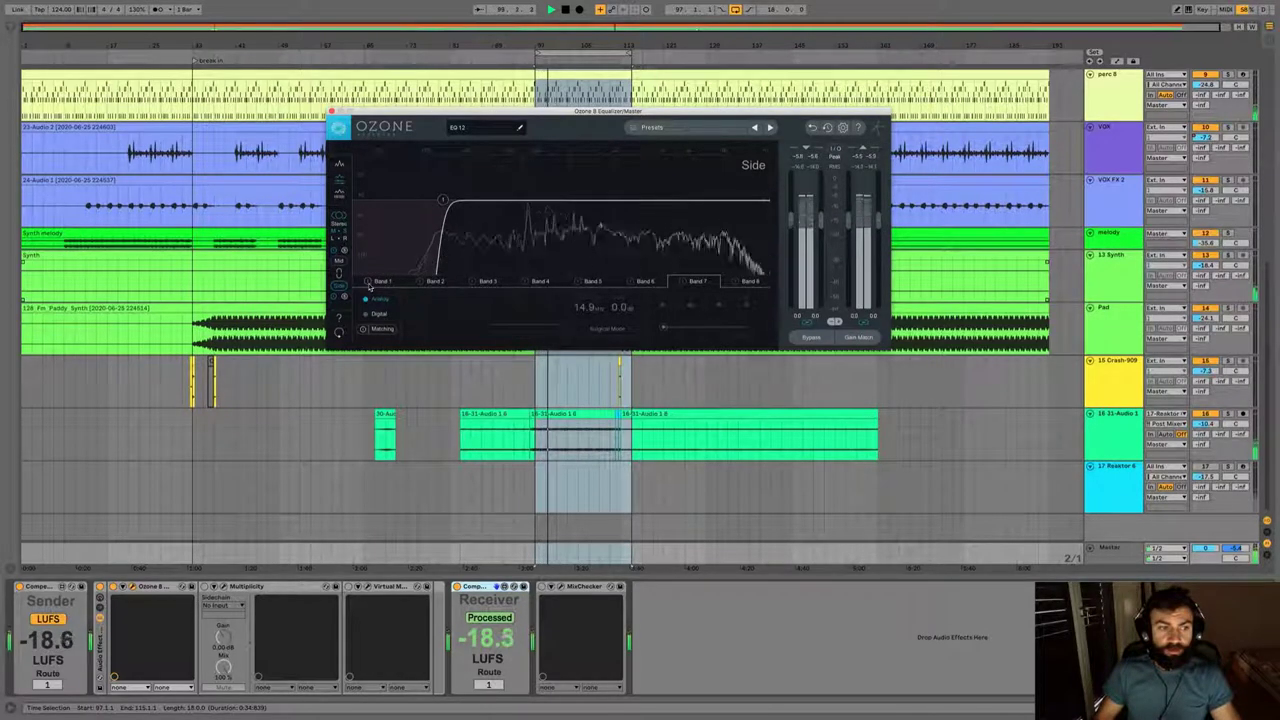
click(368, 283)
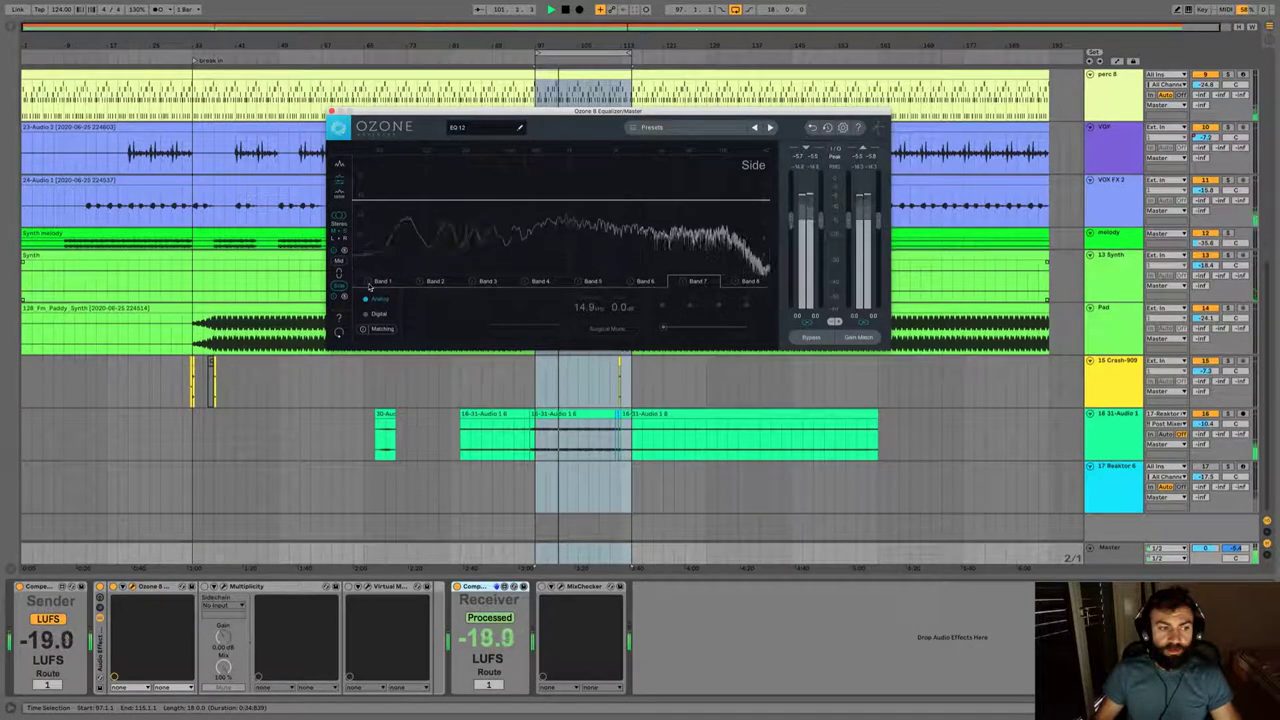
click(368, 283)
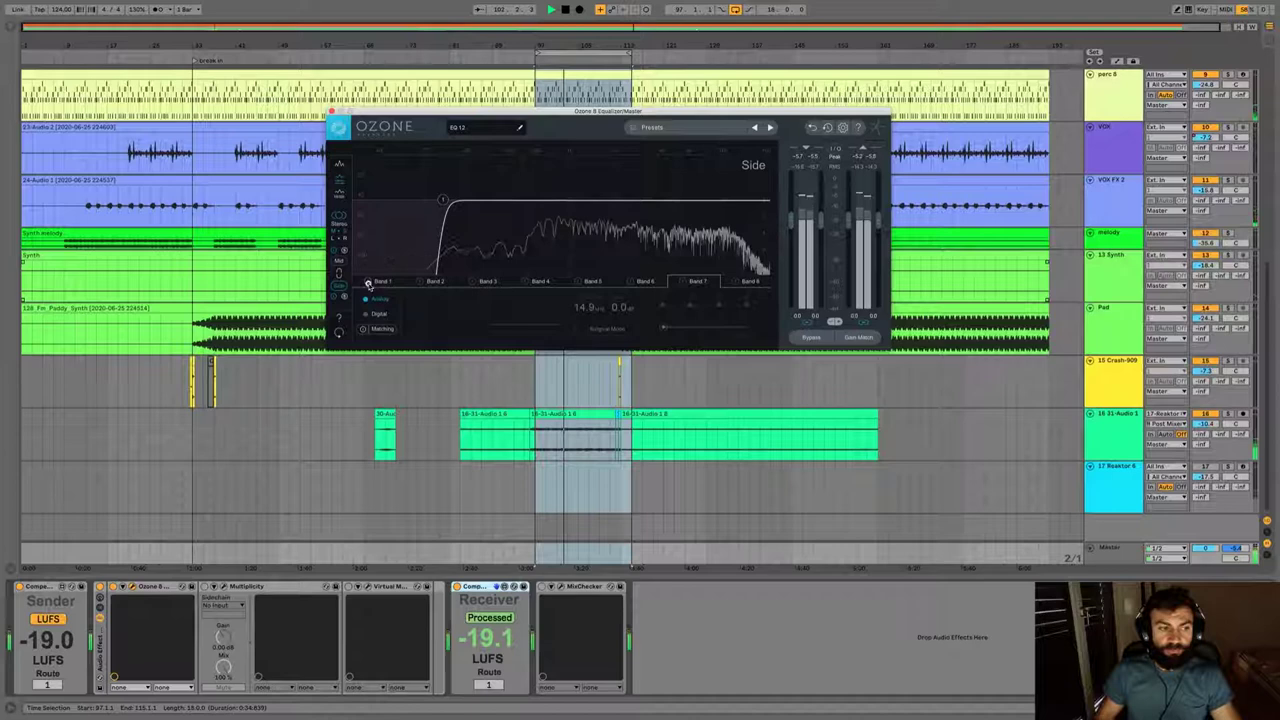
click(368, 284)
click(368, 283)
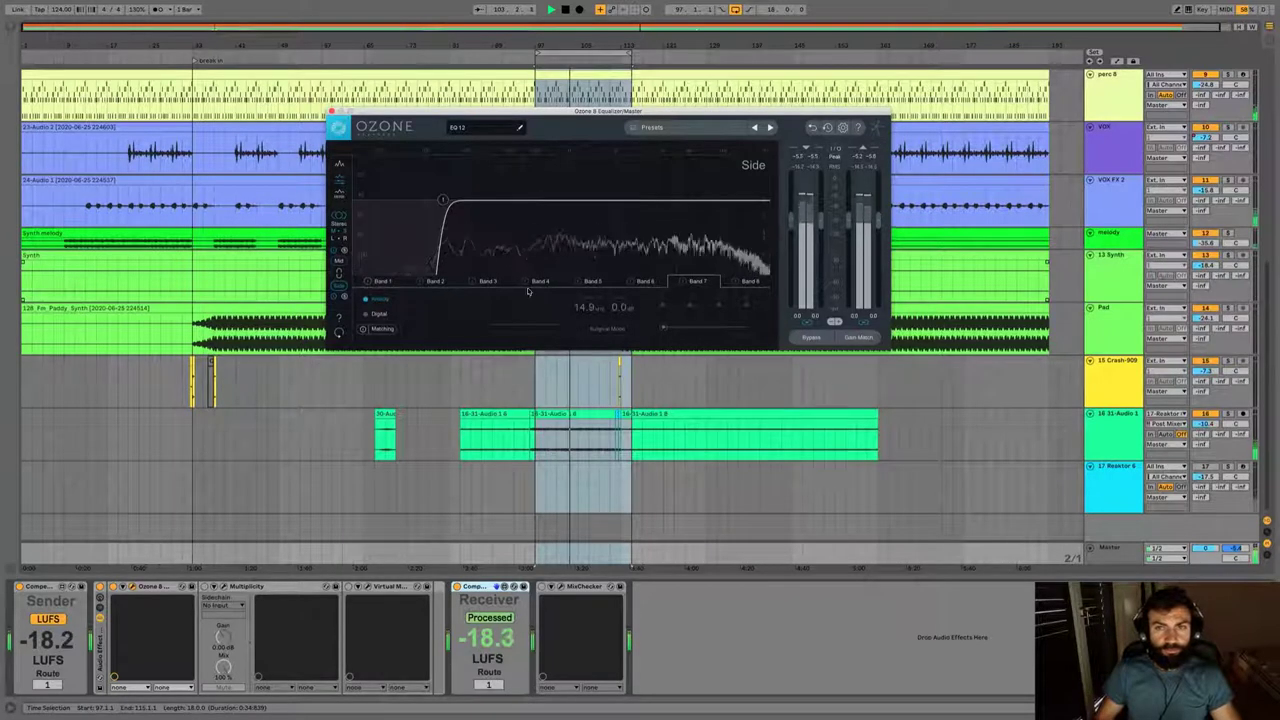
click(684, 282)
key(space)
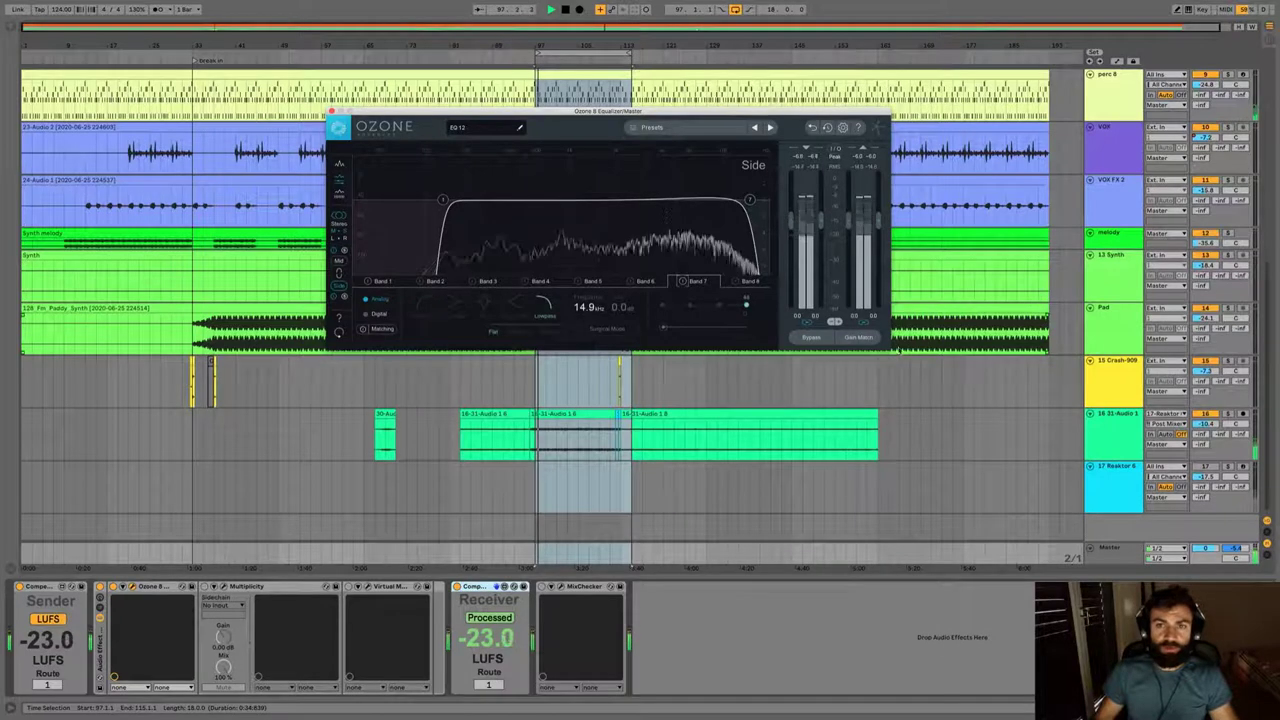
- Turn on Gain Match and A/B the whole EQ via Bypass, ending with processing on
click(873, 339)
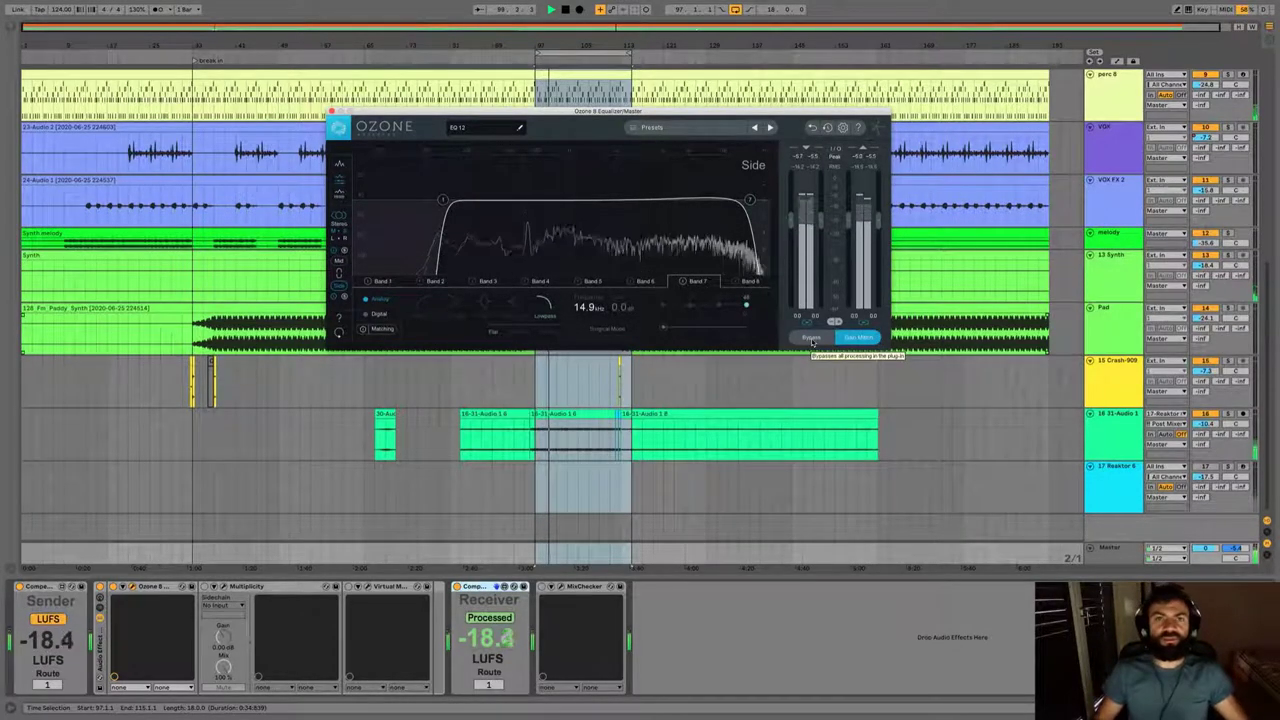
click(812, 338)
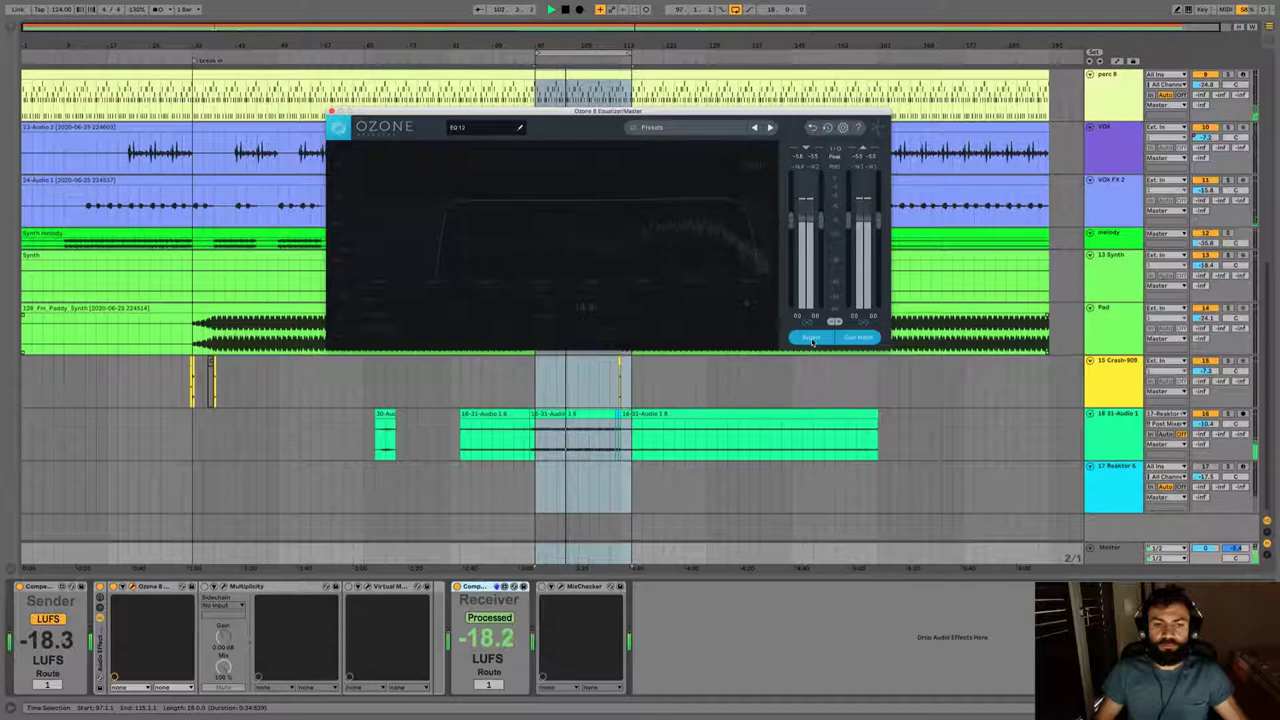
click(812, 338)
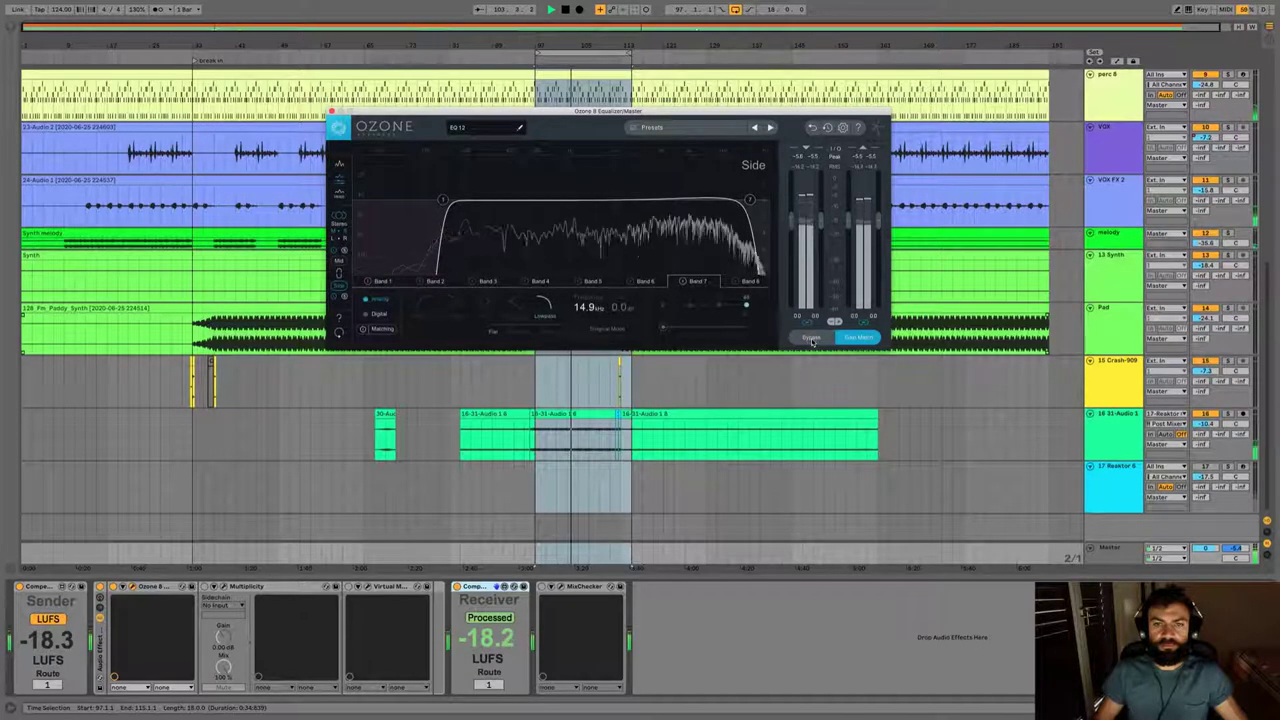
click(812, 338)
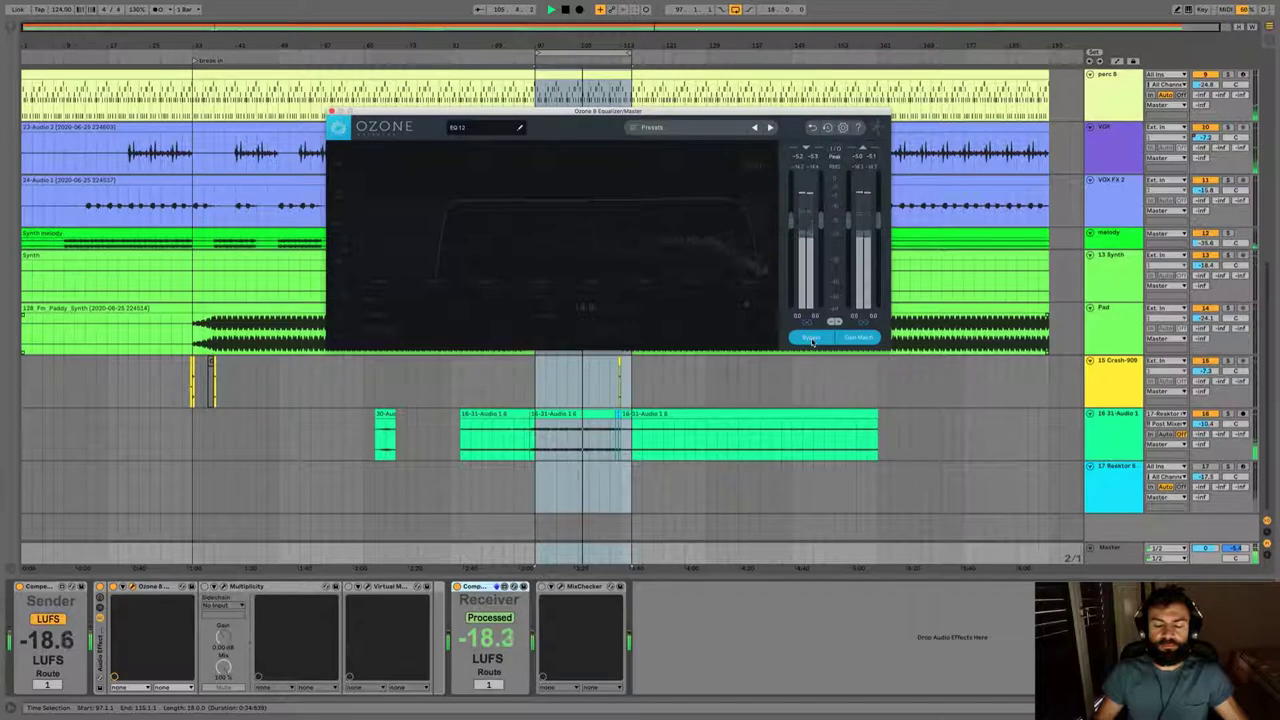
click(812, 338)
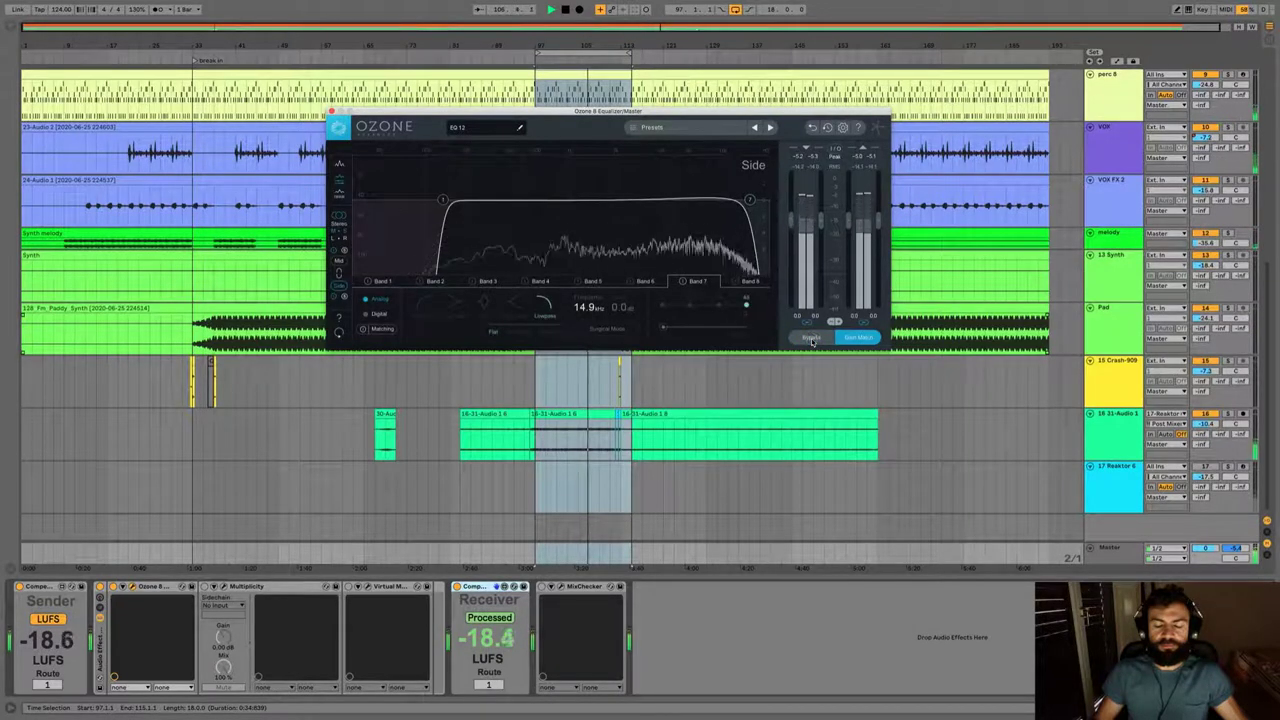
click(812, 338)
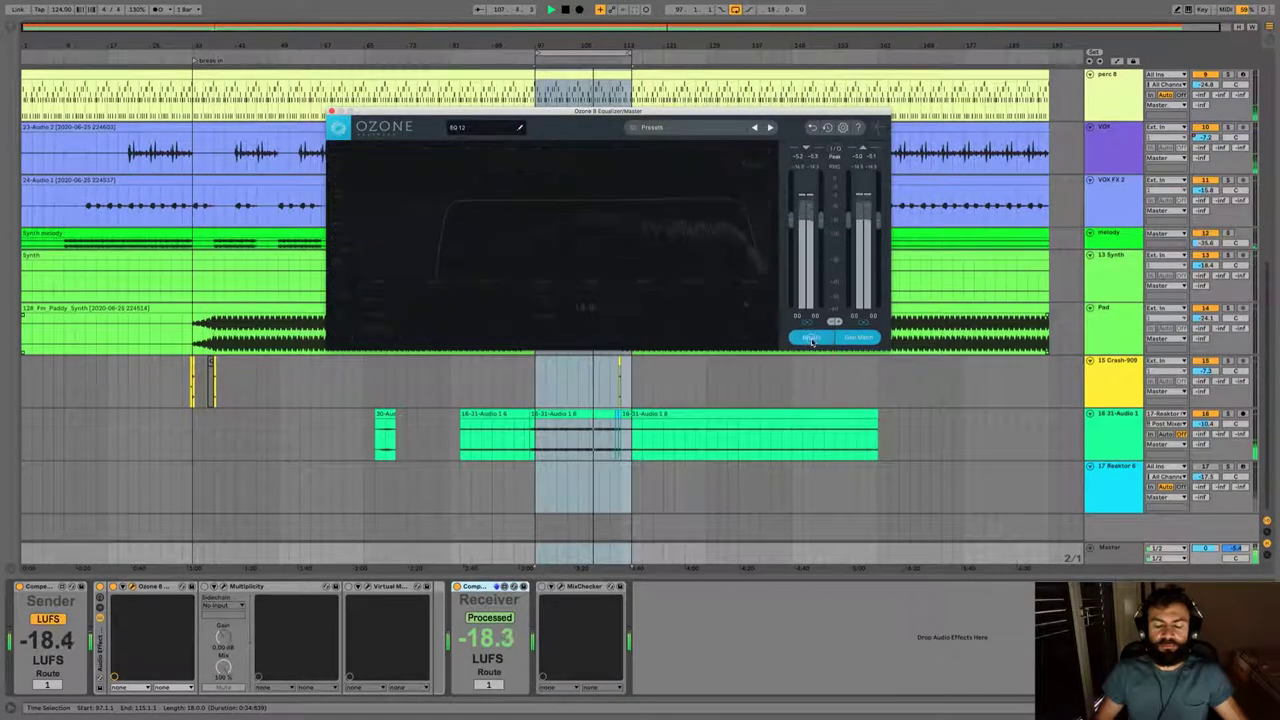
click(812, 338)
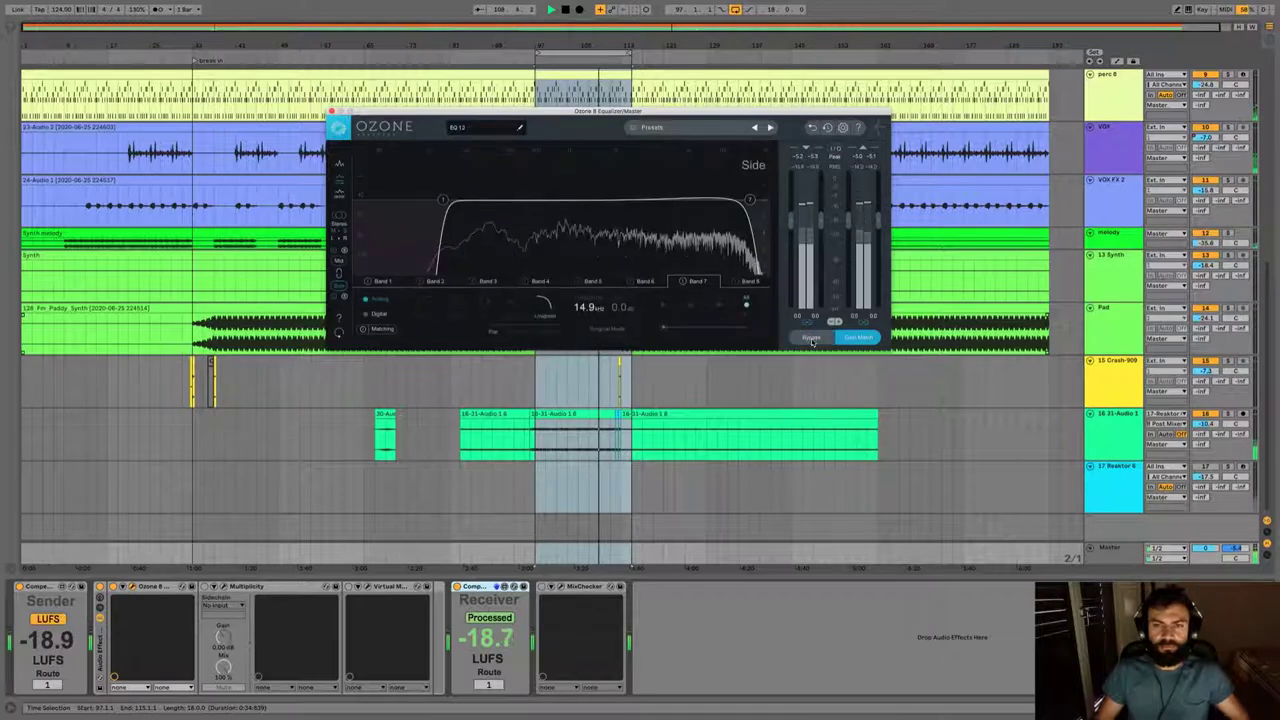
- Stop the loop playback
key(space)
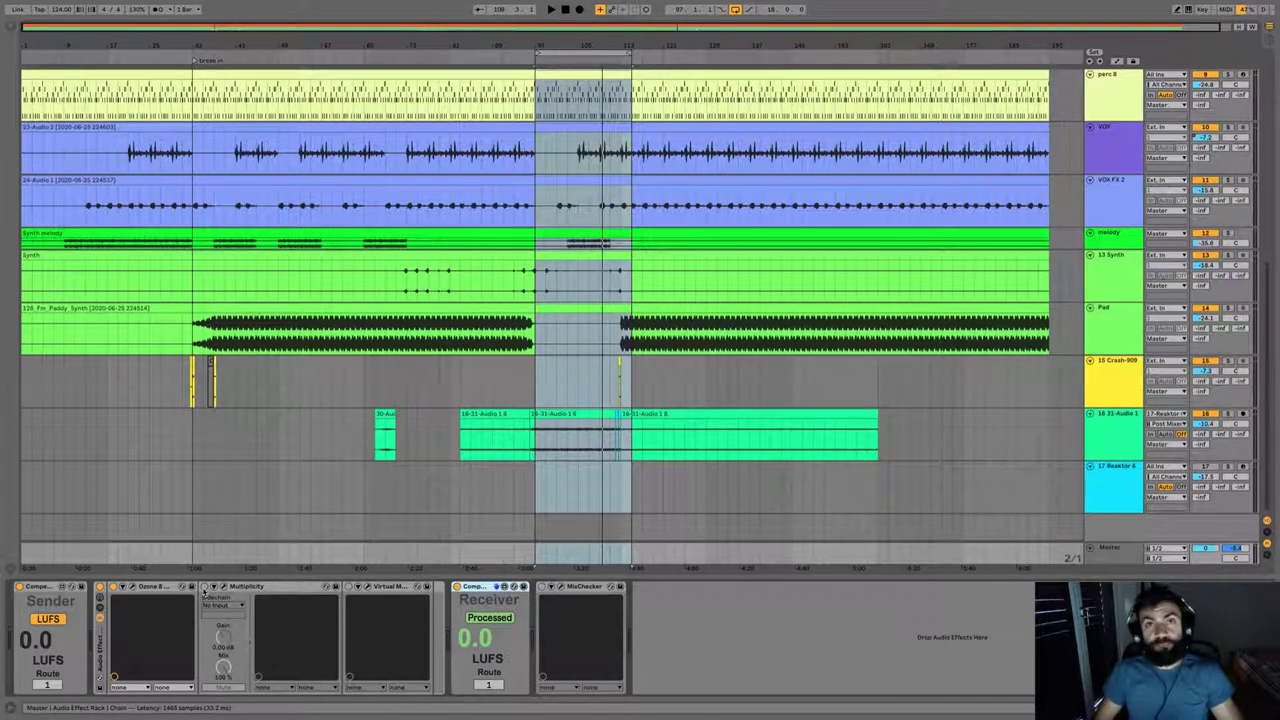
- Reopen Ozone and sweep a 5.4 dB audition boost from about 185 Hz down to 133 Hz
key(space)
click(183, 586)
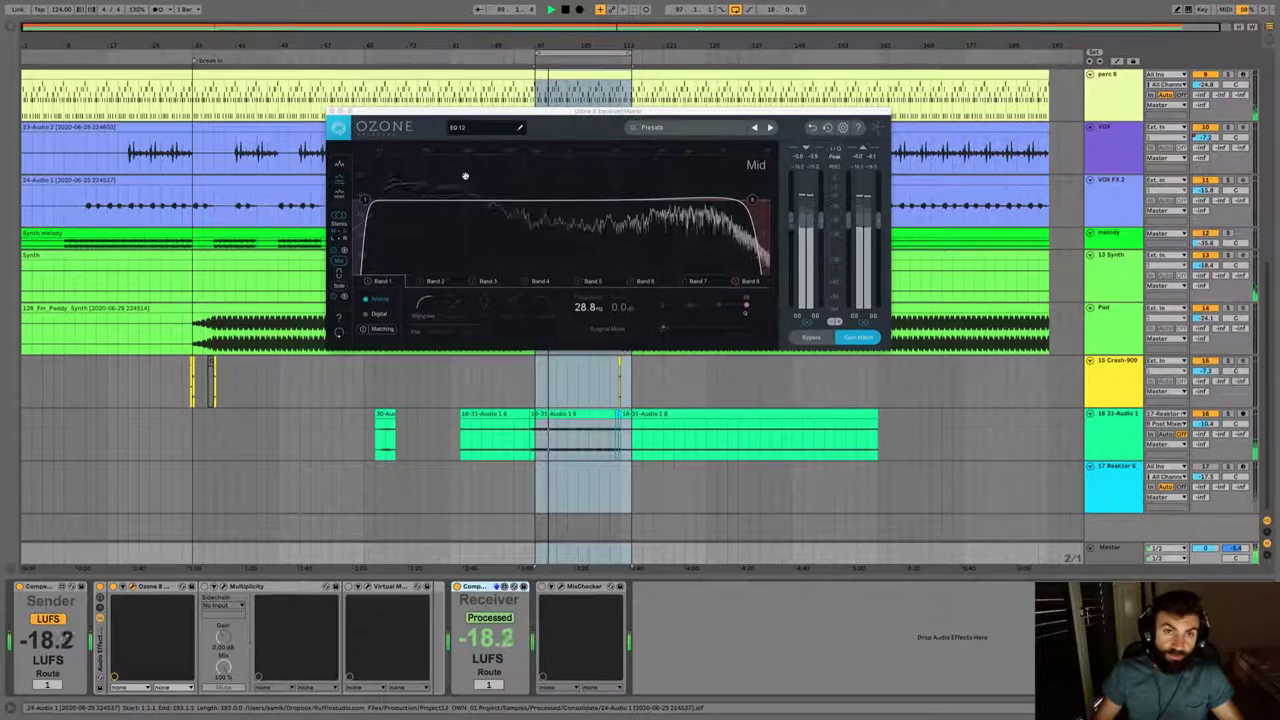
alt+click(464, 177)
drag(464, 177, 456, 150)
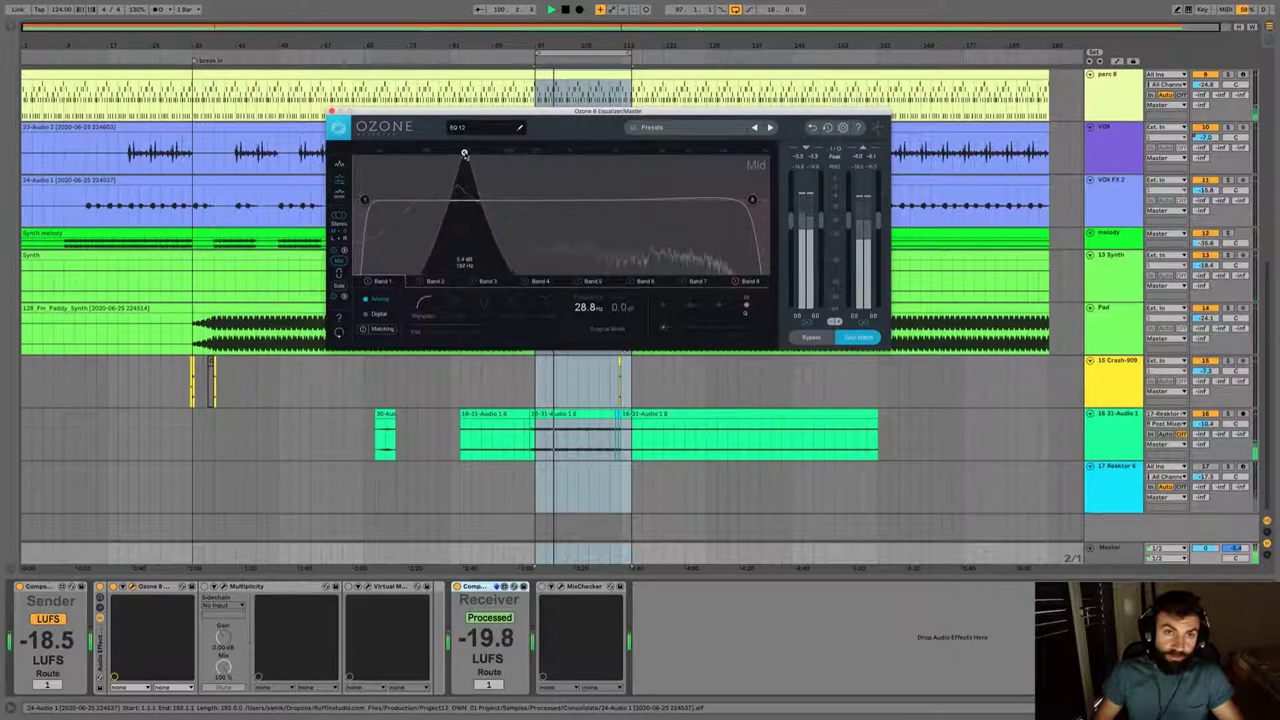
mouse_move(456, 150)
mouse_down()
mouse_move(444, 148)
mouse_move(463, 153)
mouse_up()
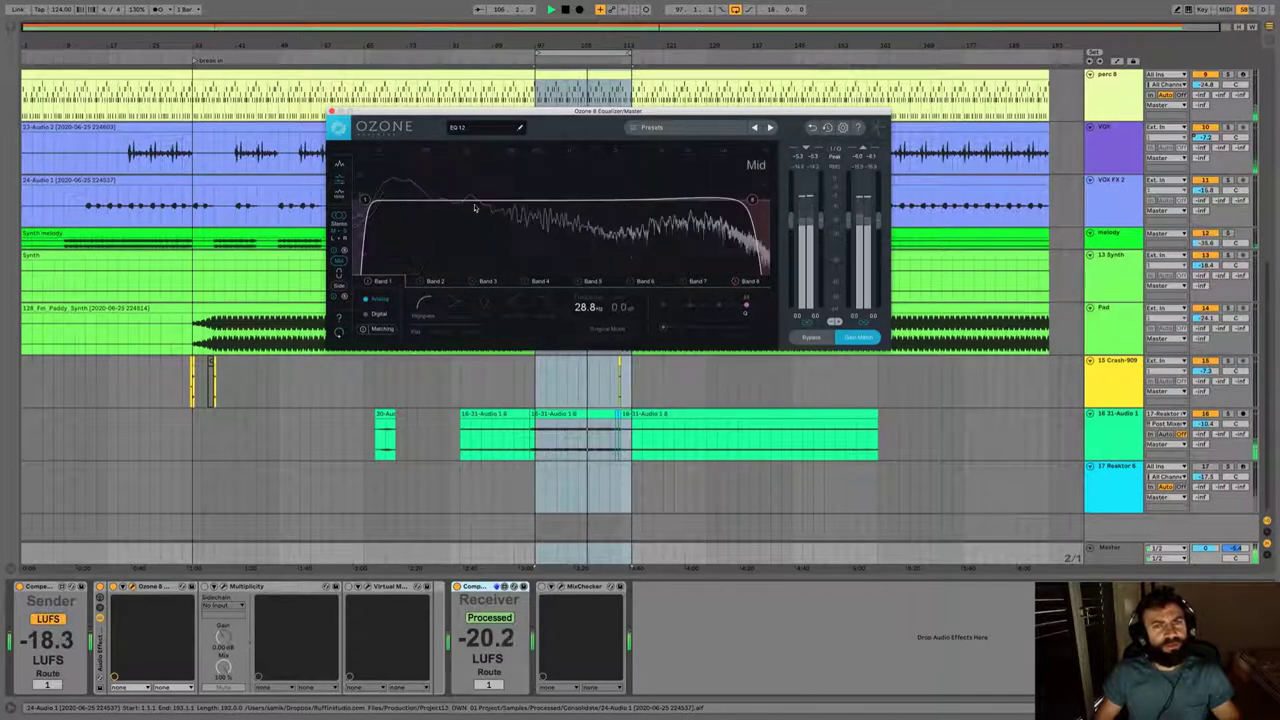
- Add a narrow Mid cut at 198.7 Hz, −1 dB, then disable it
drag(466, 198, 466, 210)
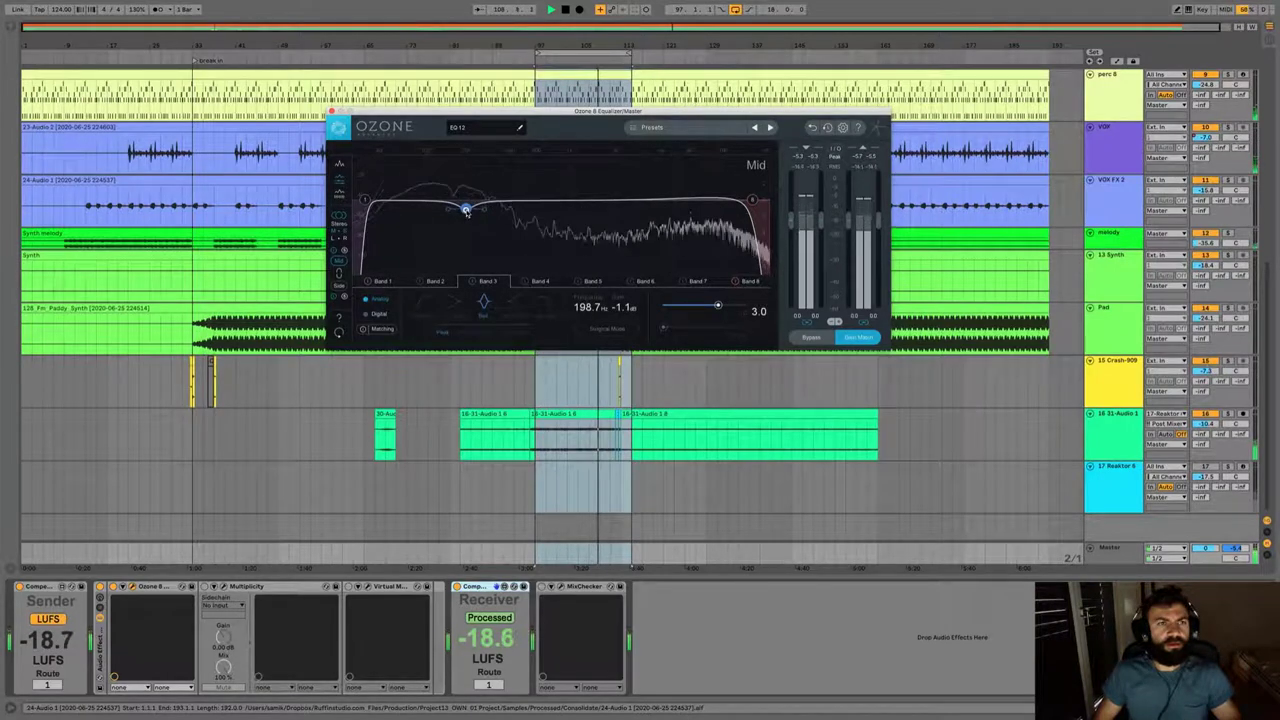
drag(466, 212, 466, 209)
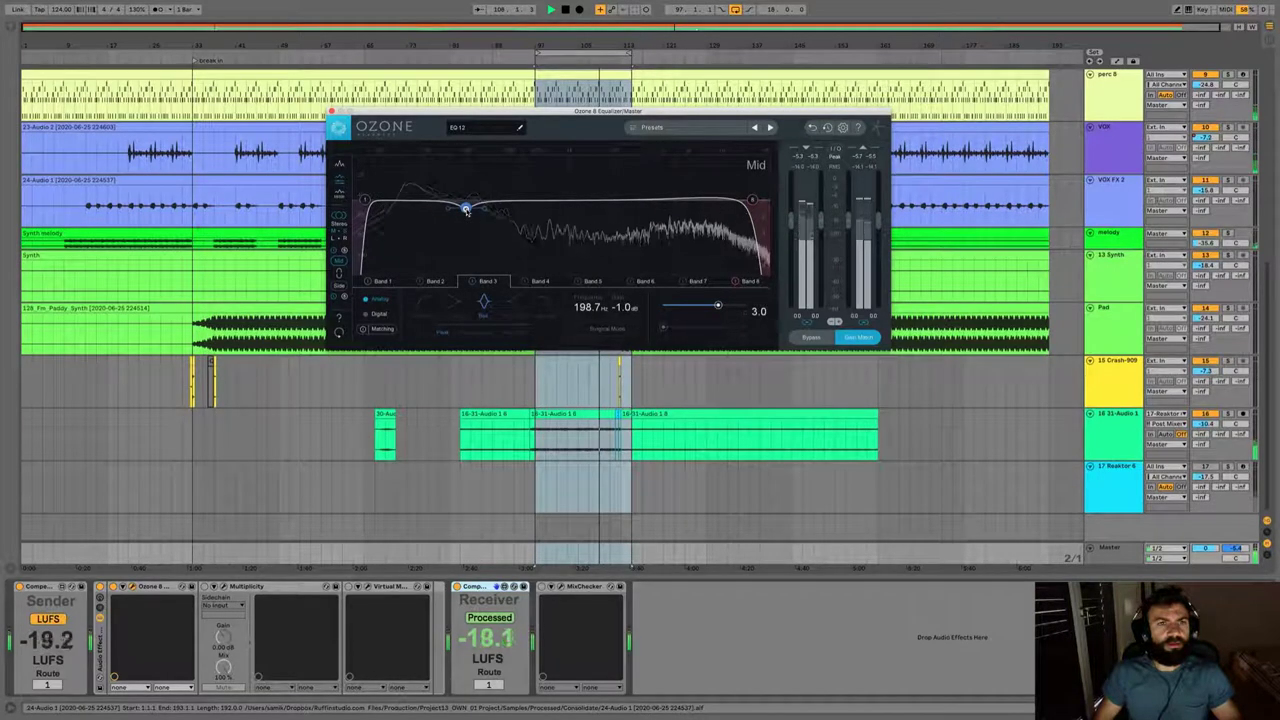
click(473, 283)
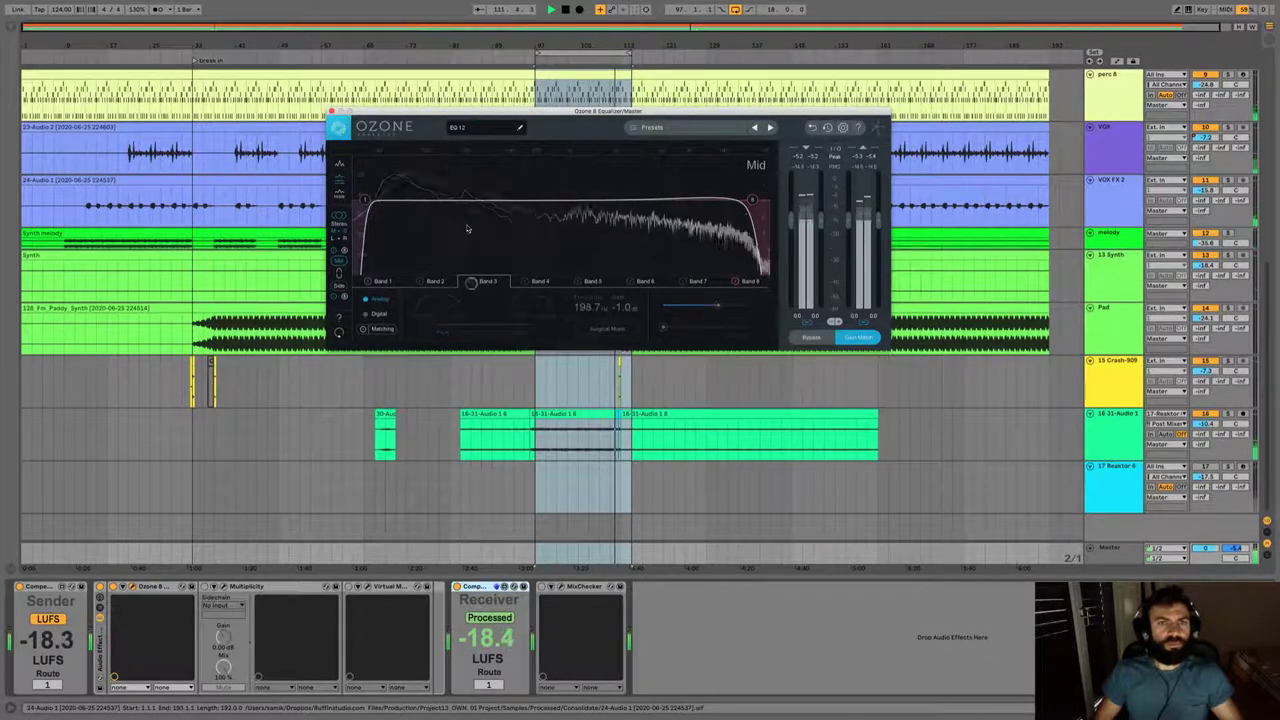
key(space)
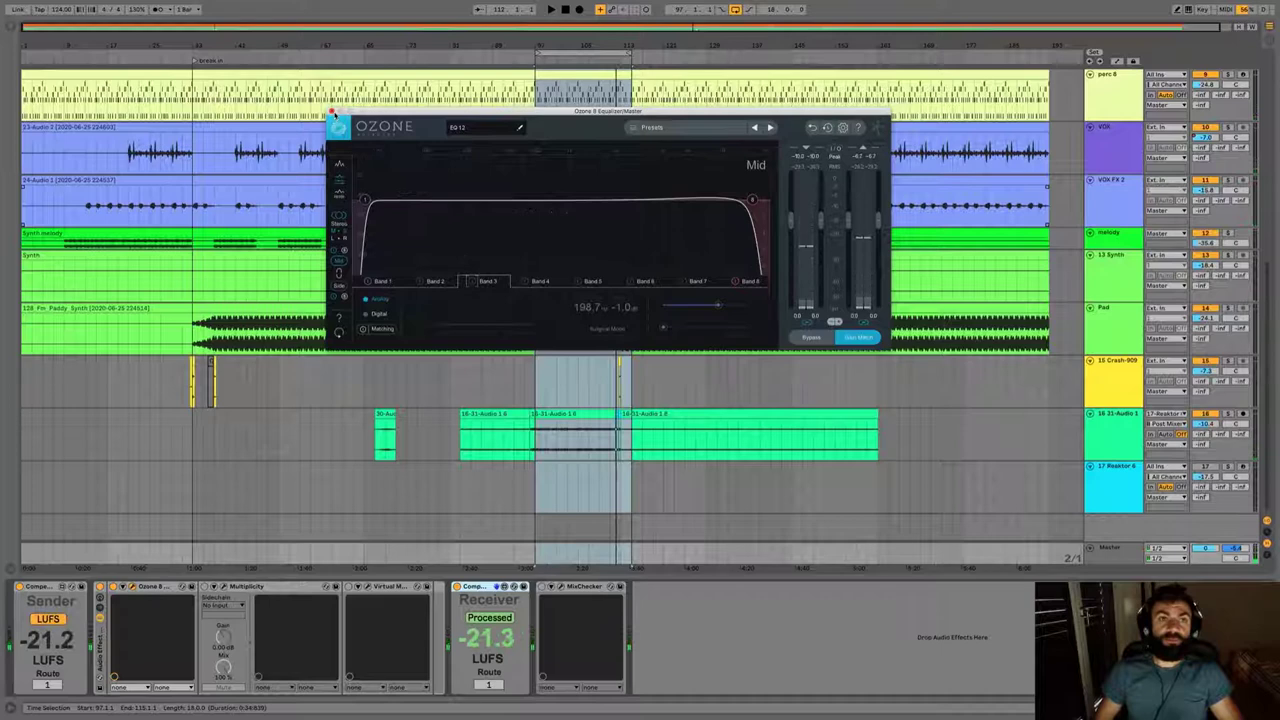
- Close Ozone and bring up the master's Multiplicity window, moved up for a clearer view
click(332, 112)
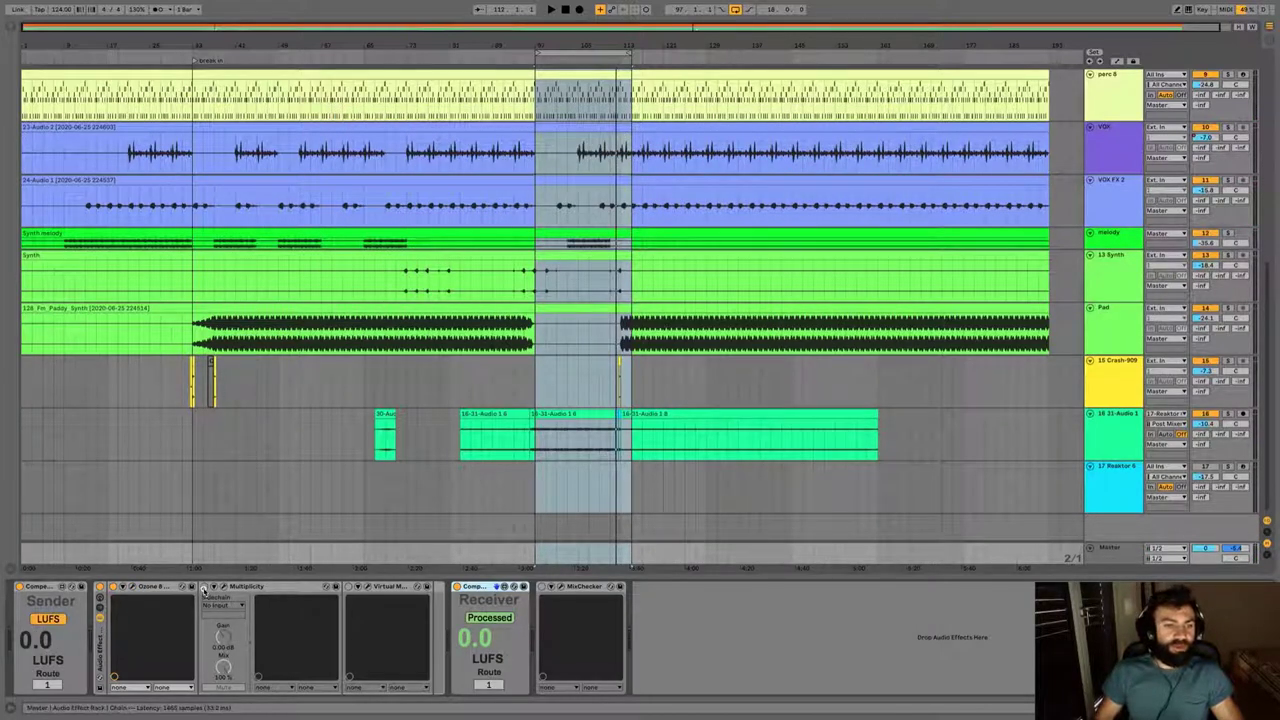
click(224, 587)
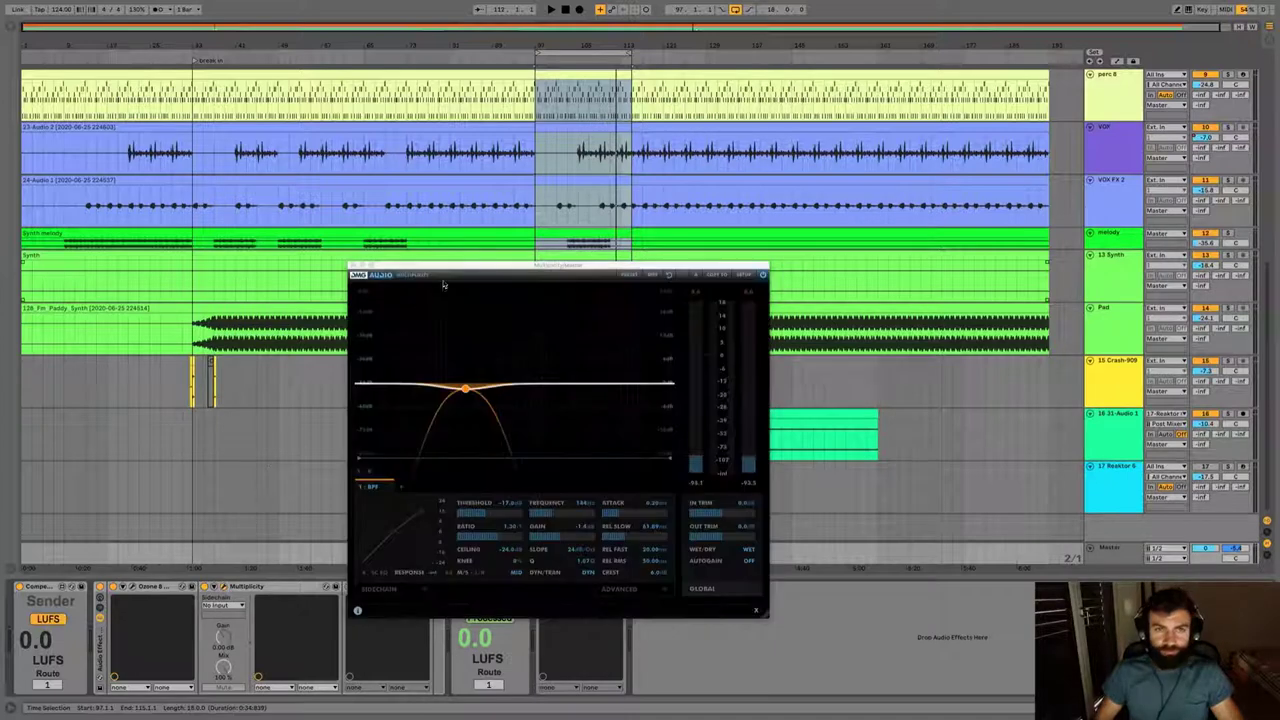
drag(458, 271, 475, 167)
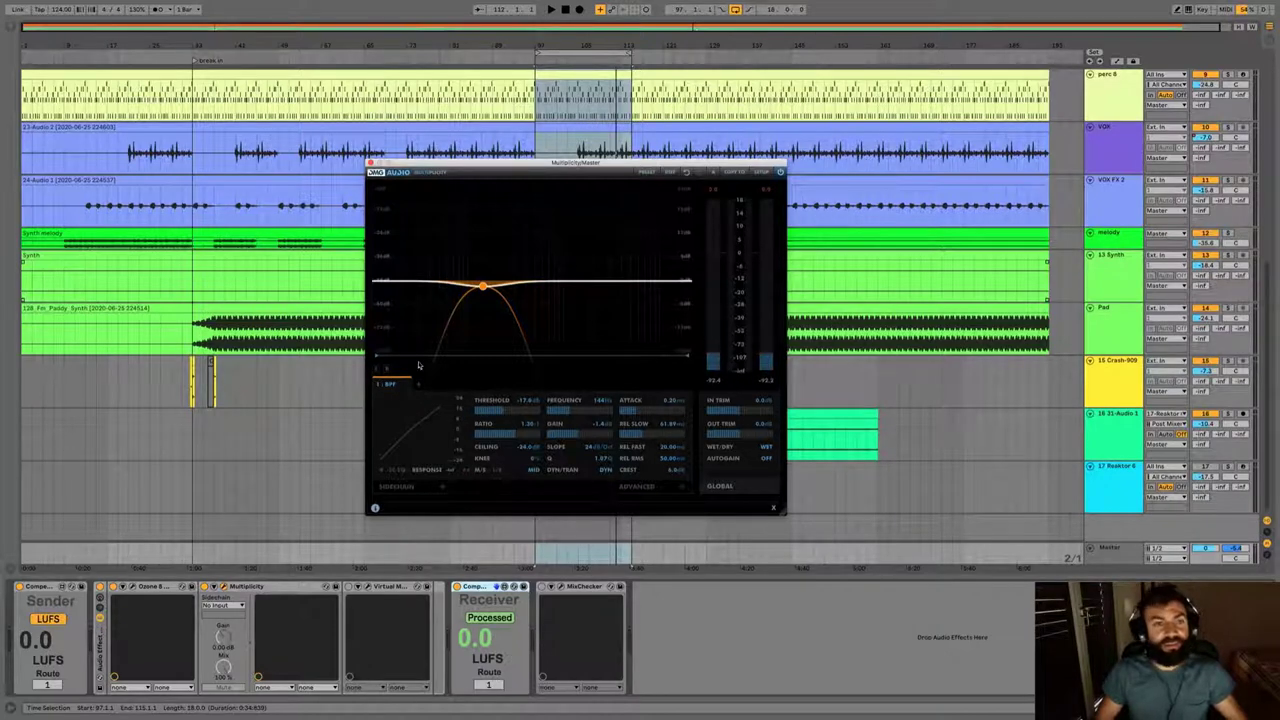
- Solo the Multiplicity band during playback and move it to about 151 Hz, -1.5 dB
click(371, 346)
key(space)
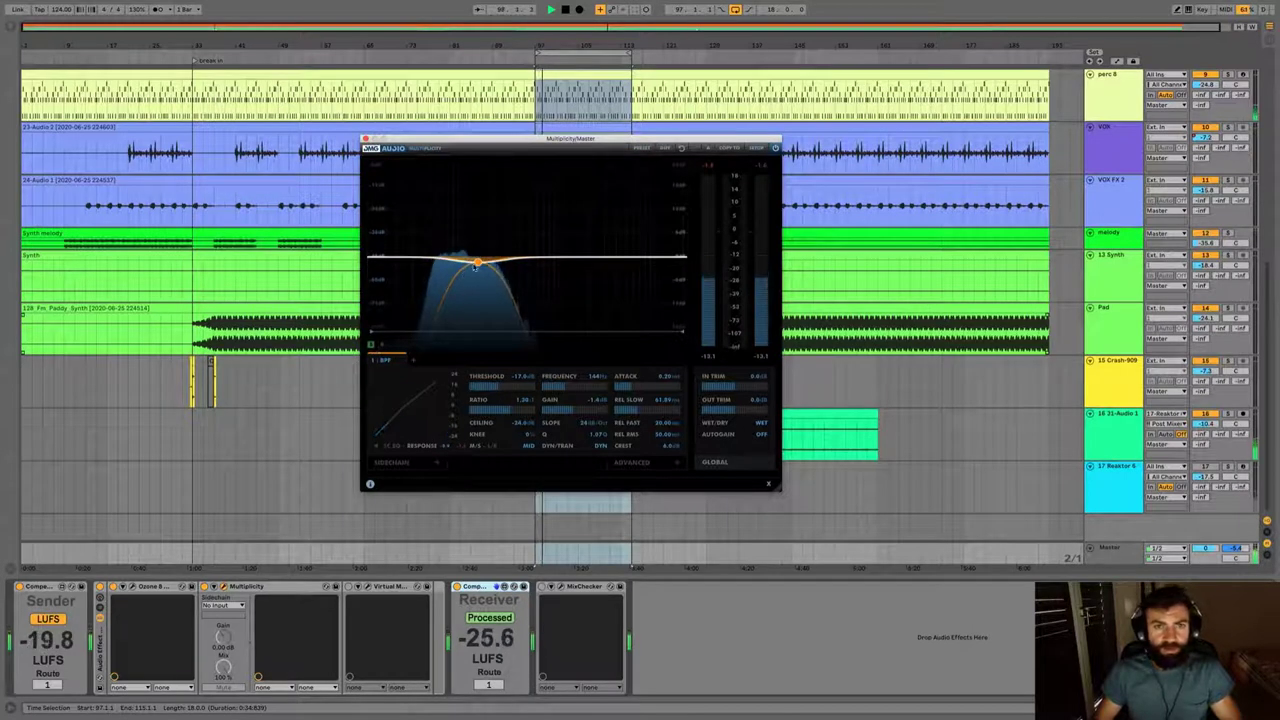
mouse_move(482, 286)
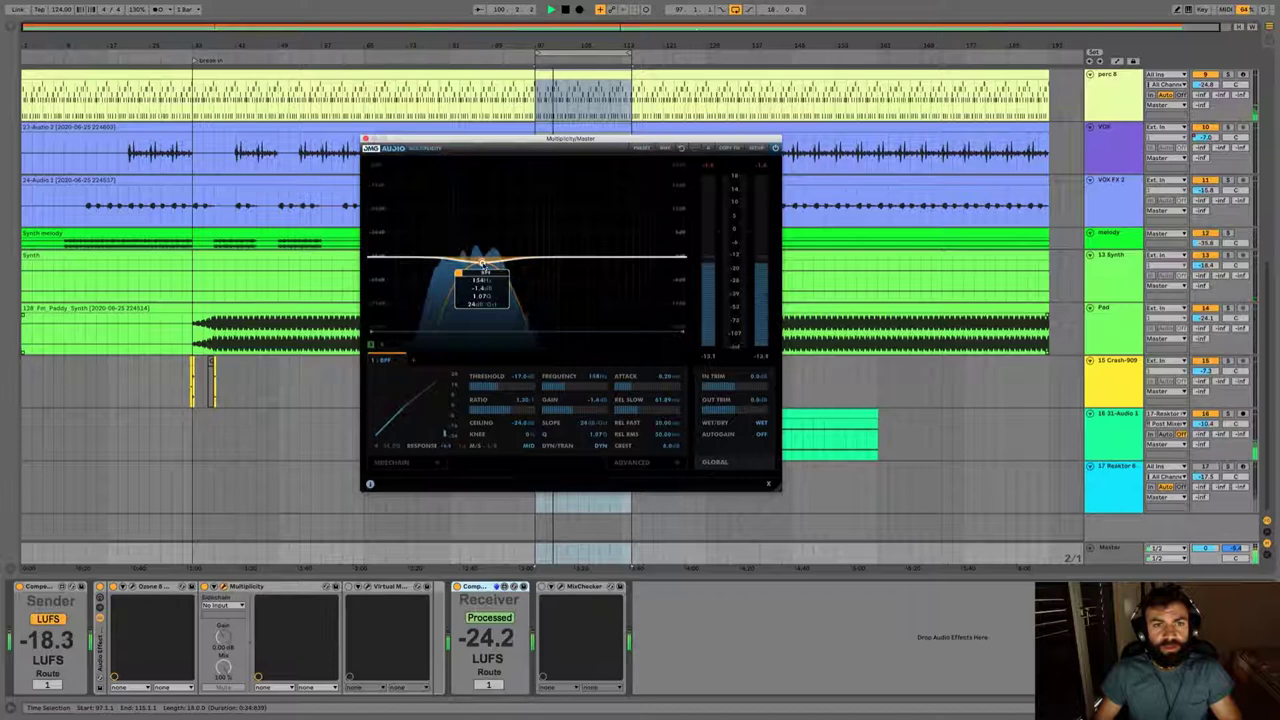
drag(480, 262, 487, 279)
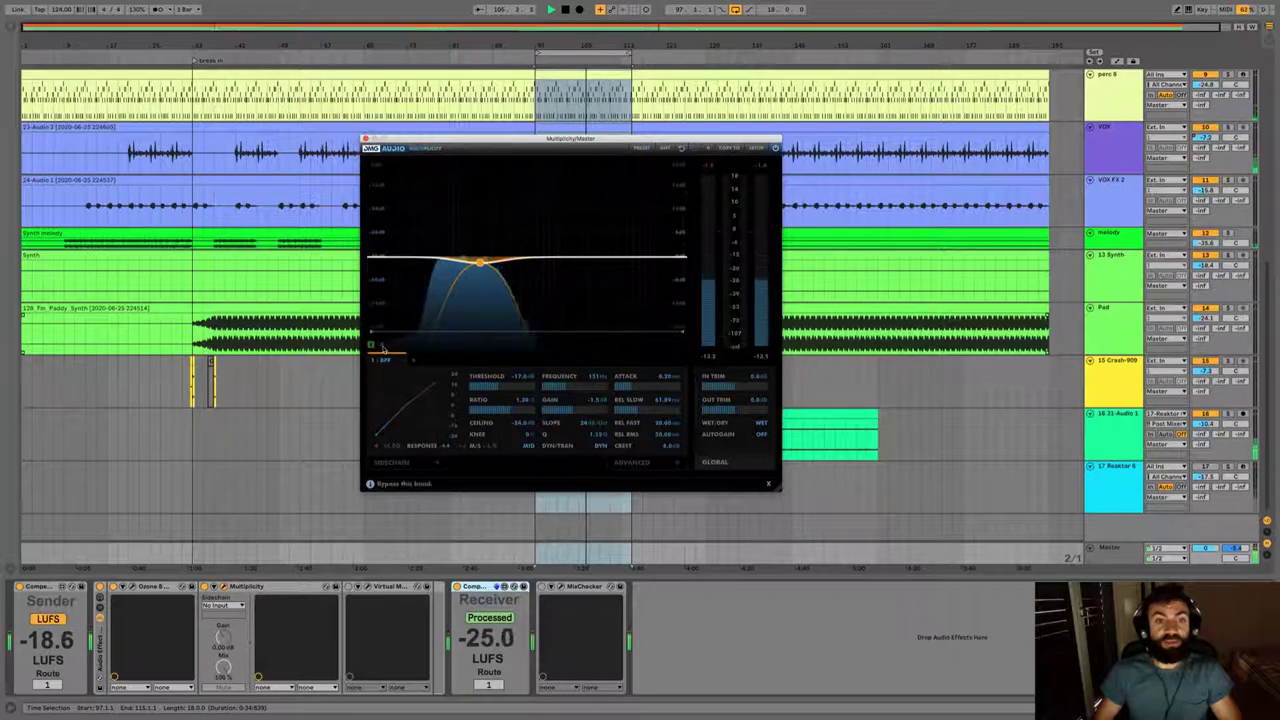
- Unsolo the band, A/B it against bypass, and move its threshold from -17 to about -12 dB
click(381, 345)
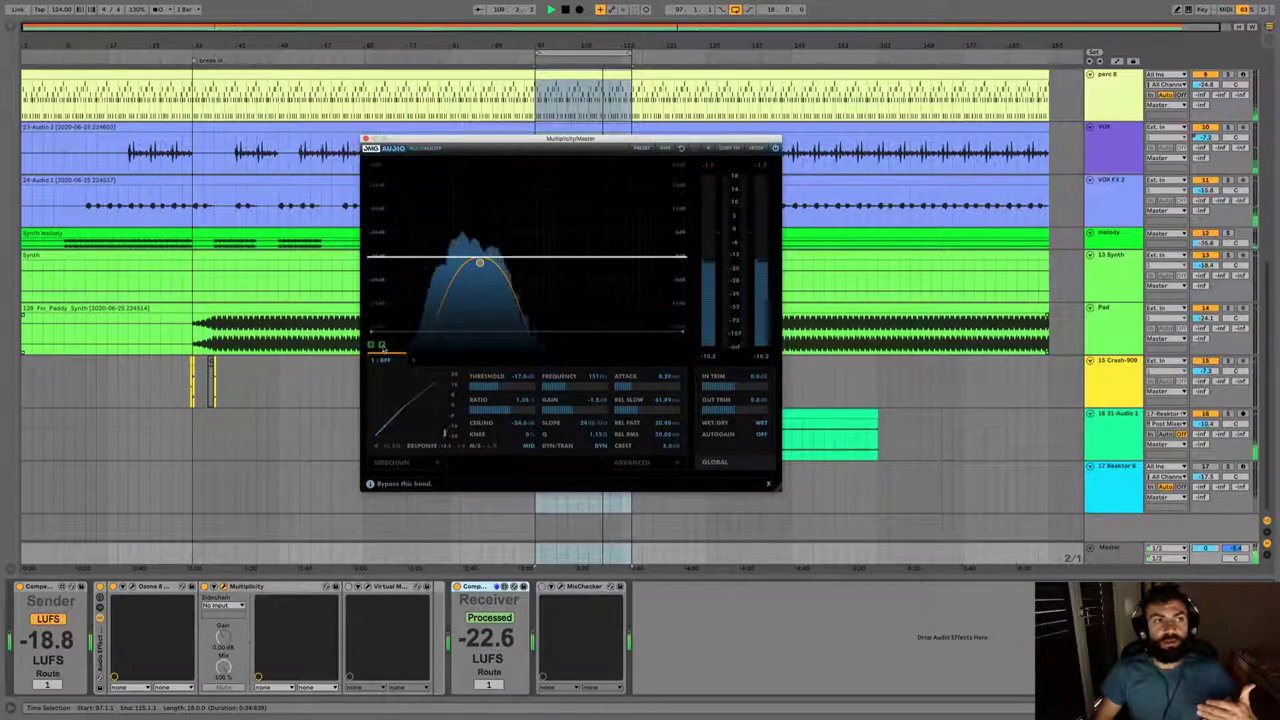
click(381, 346)
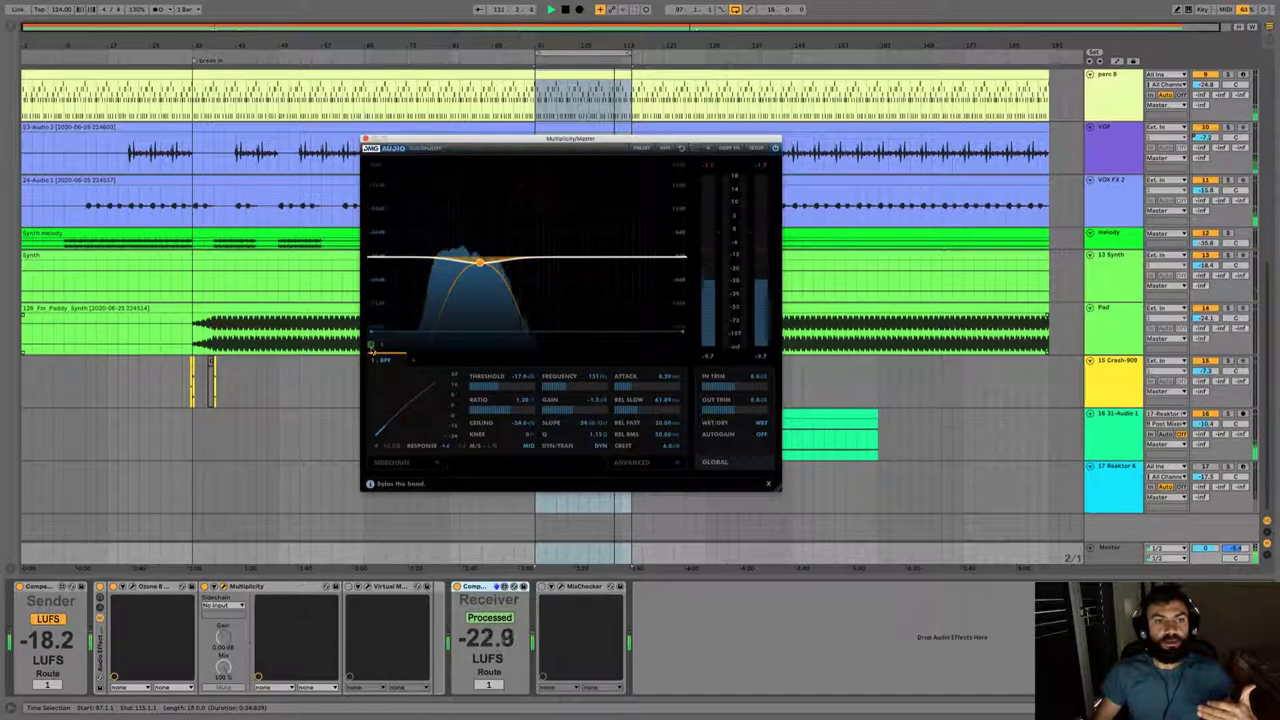
click(371, 346)
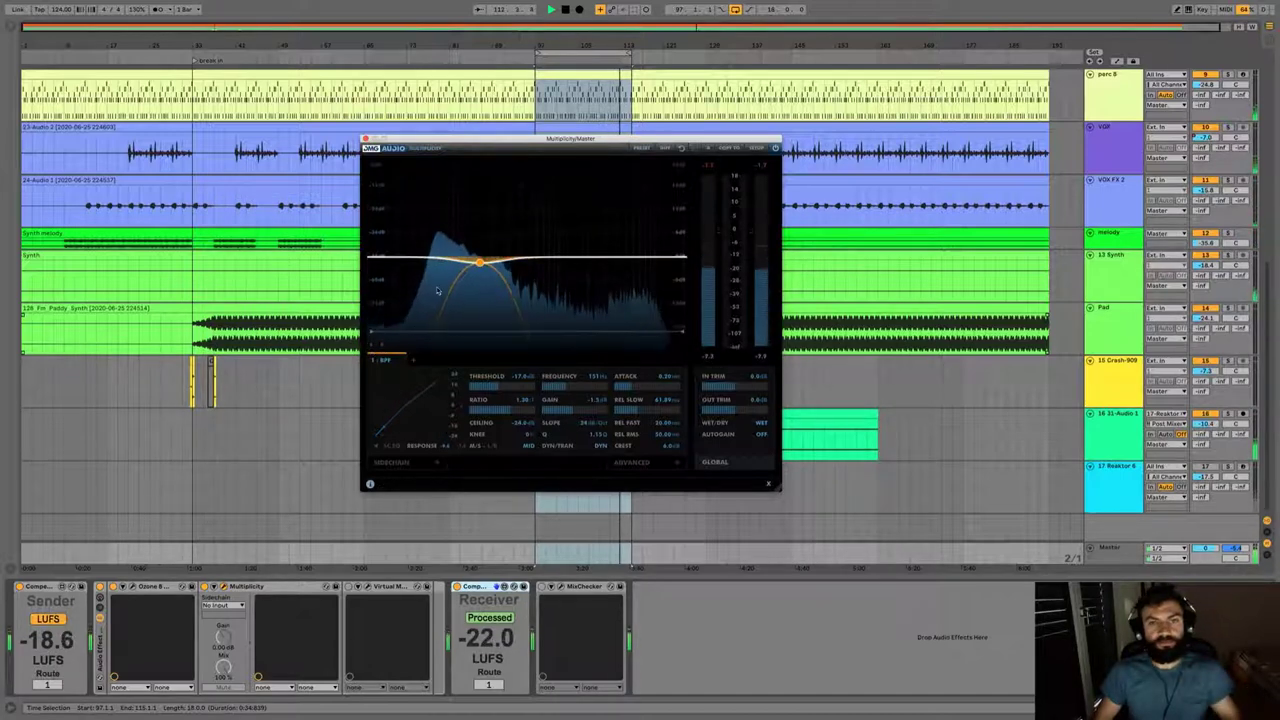
click(381, 348)
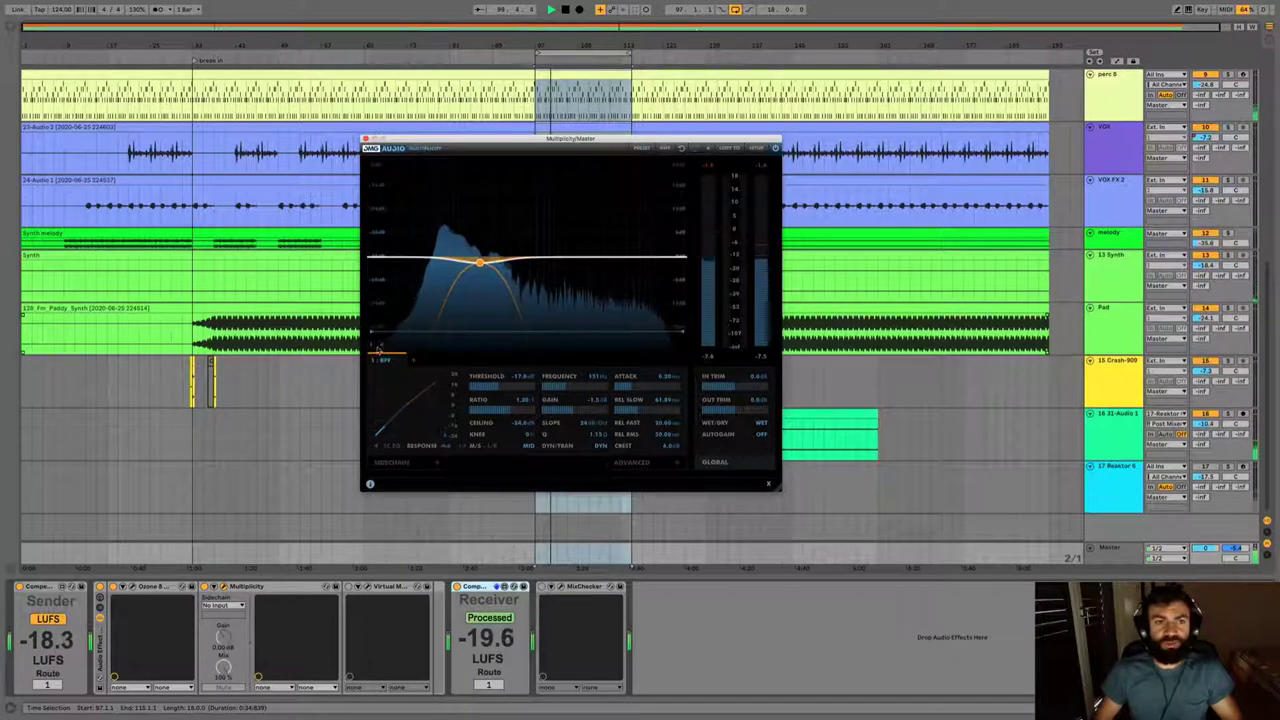
click(381, 346)
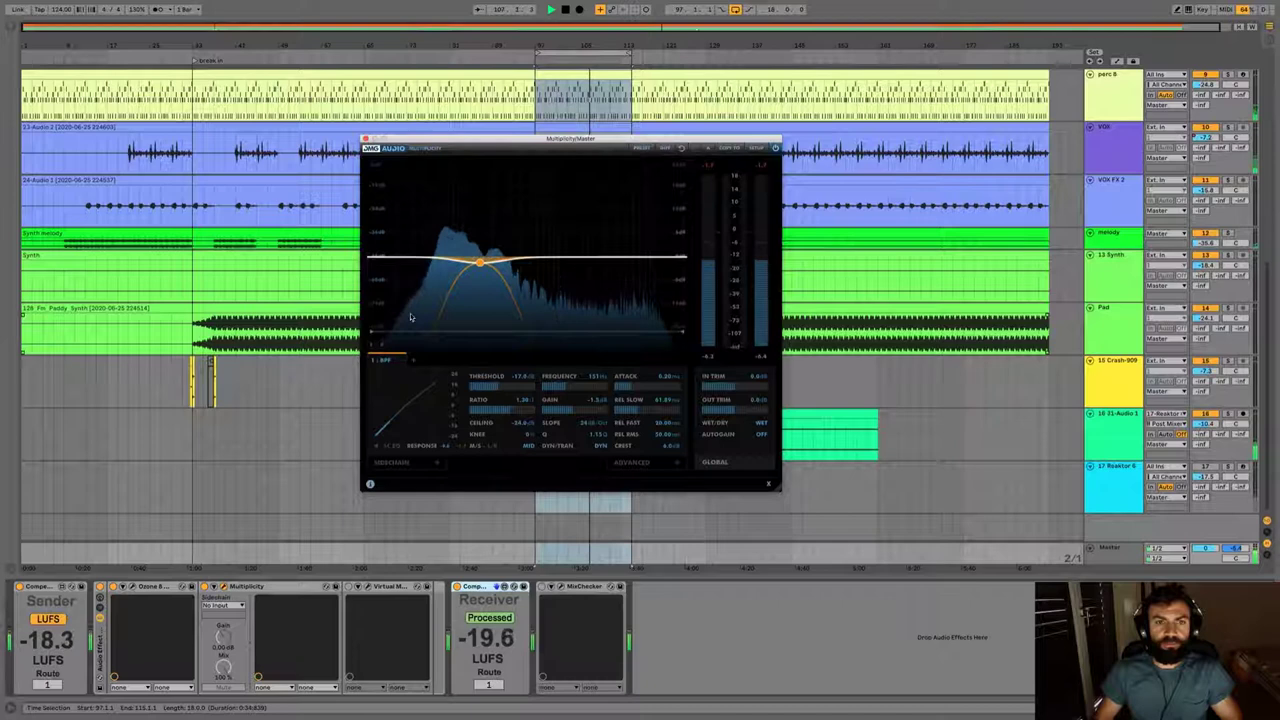
click(381, 346)
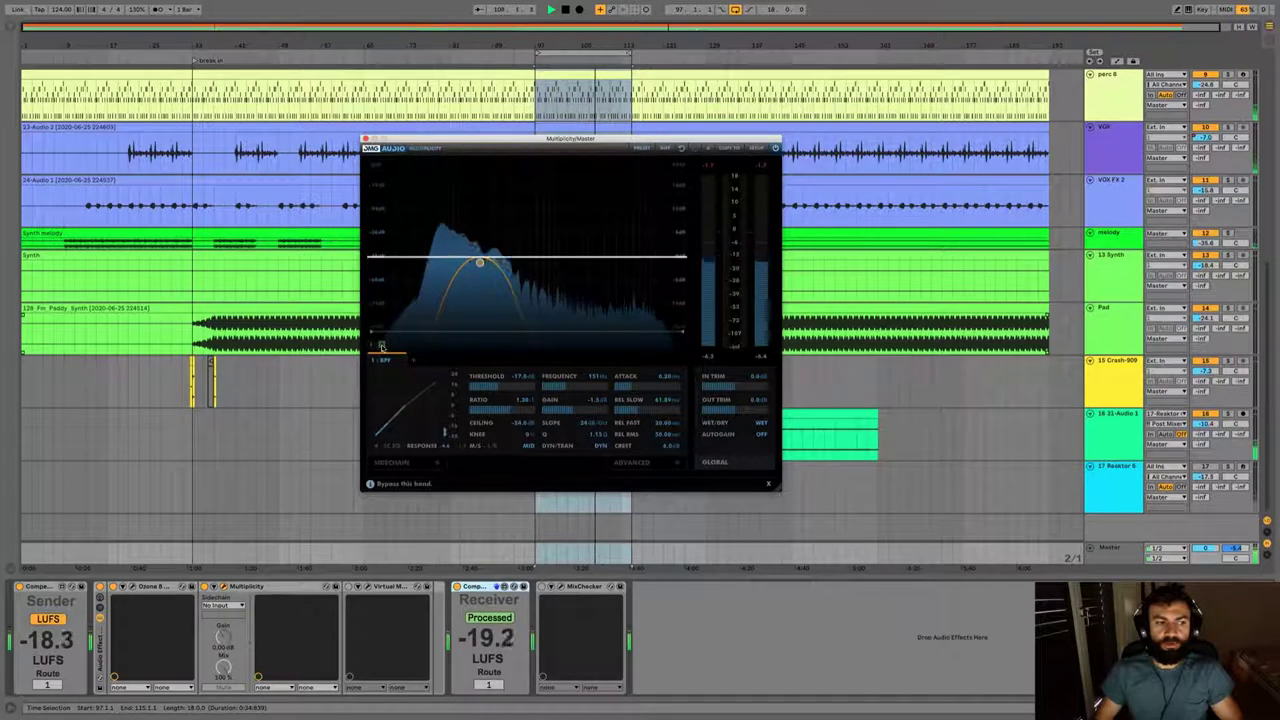
key(space)
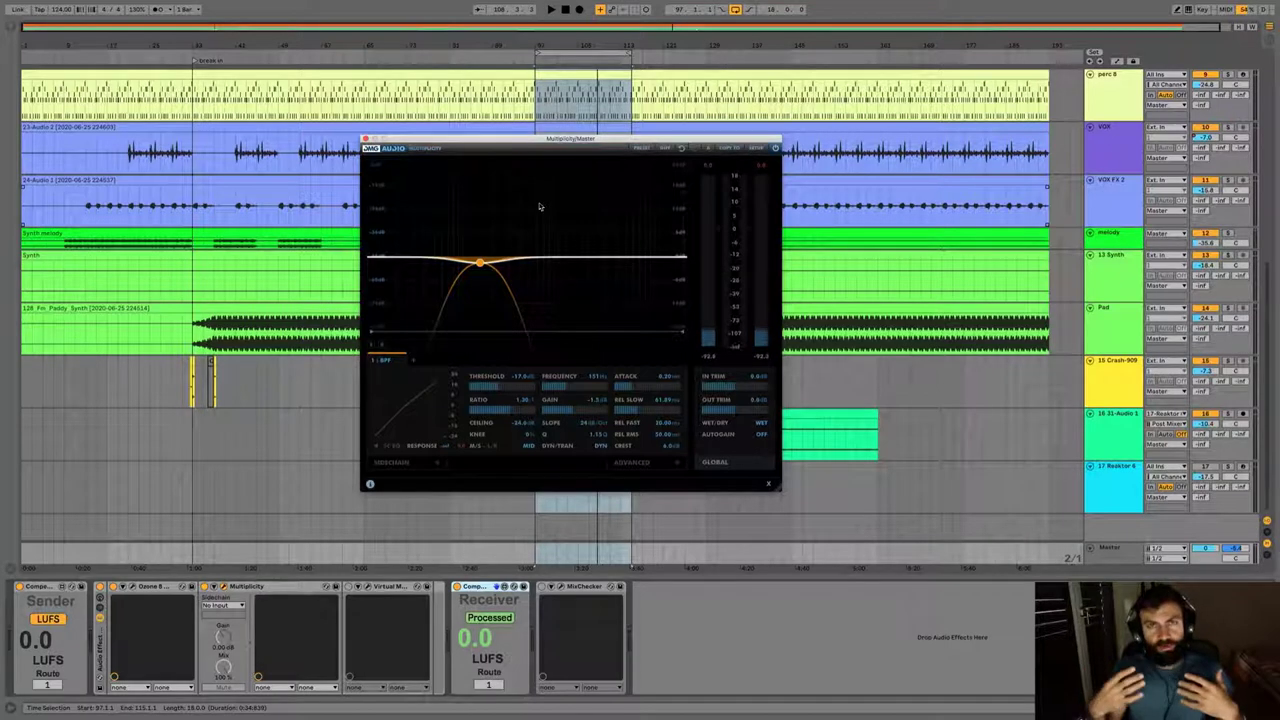
key(space)
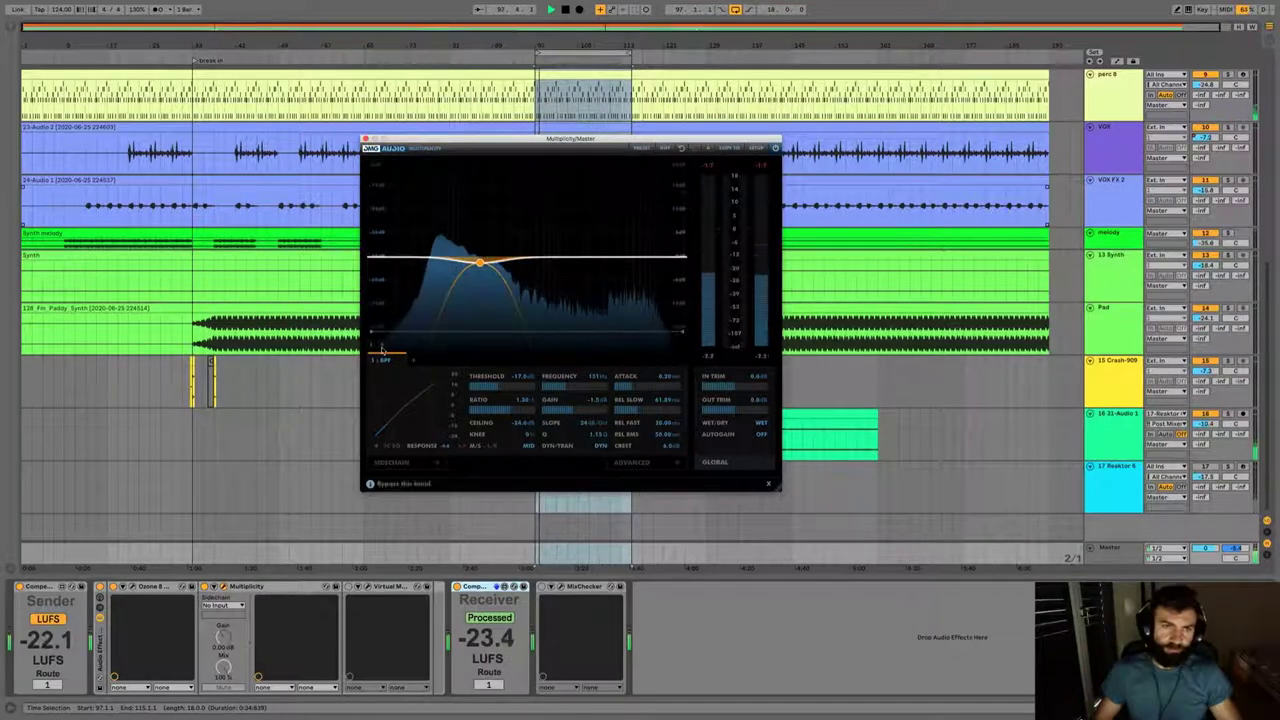
click(381, 347)
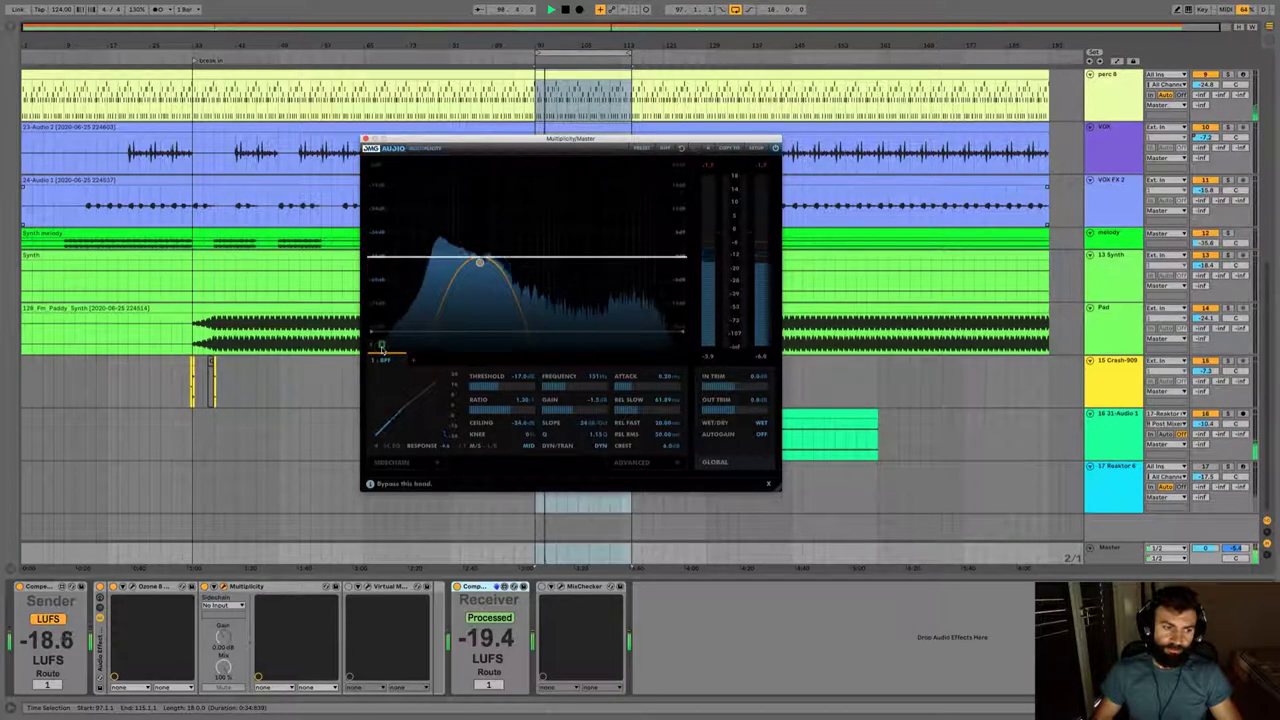
click(381, 347)
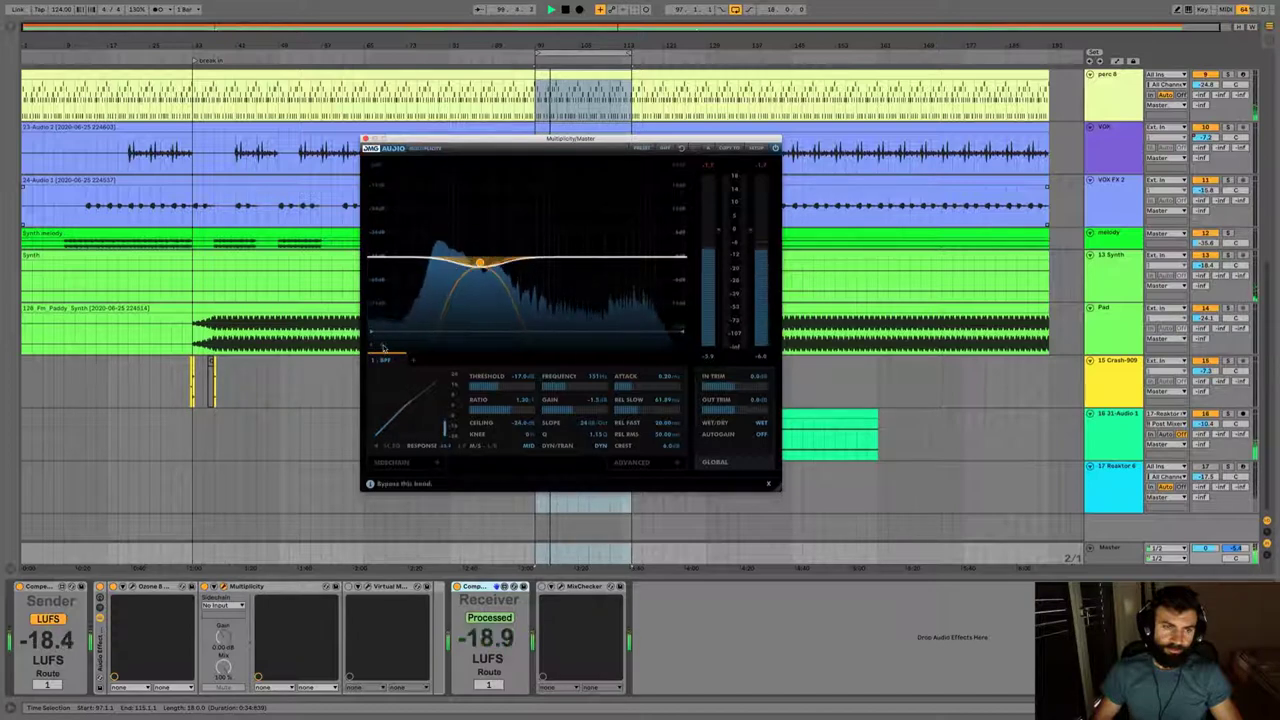
drag(500, 377, 500, 377)
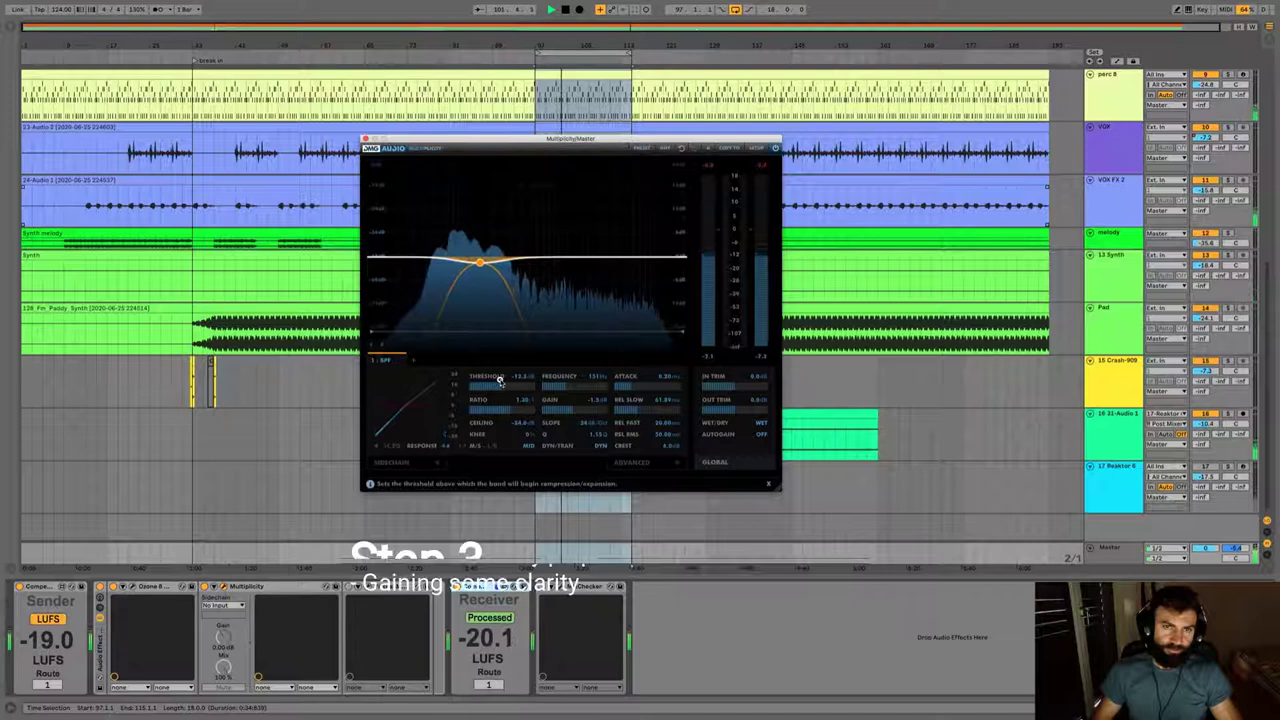
- Toggle the band's bypass off and back on, leaving the band active
click(382, 346)
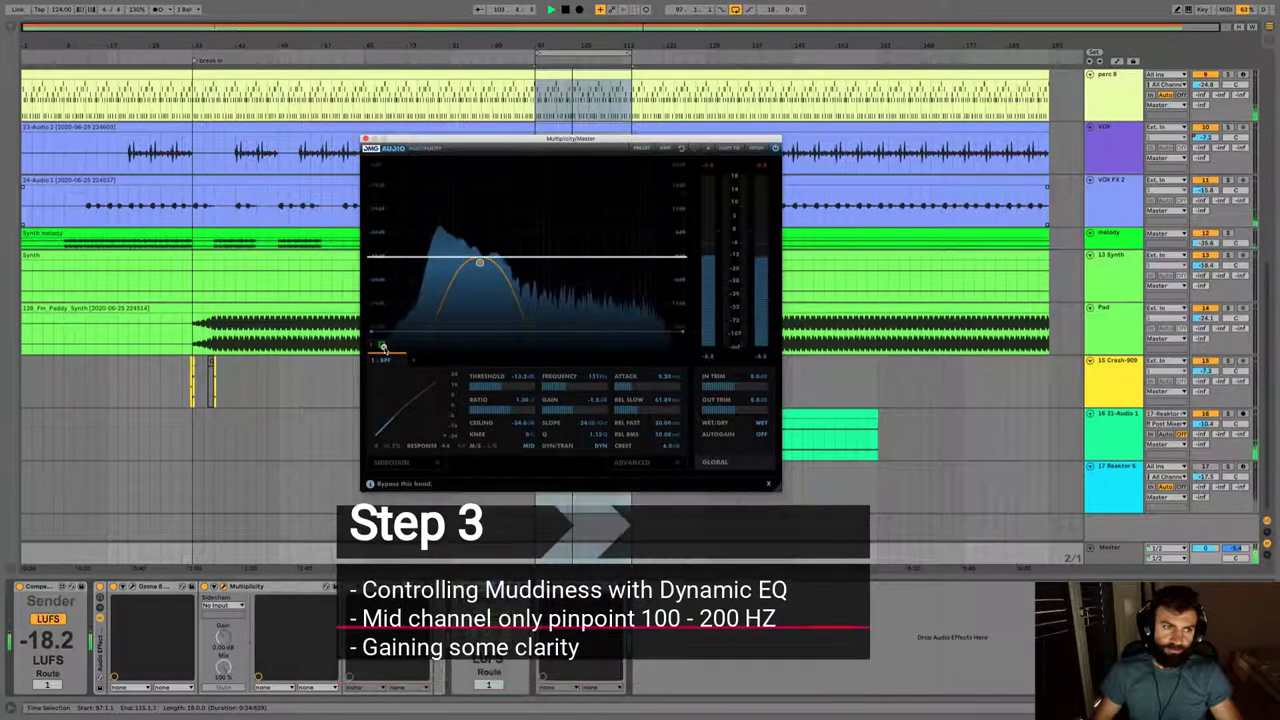
click(382, 346)
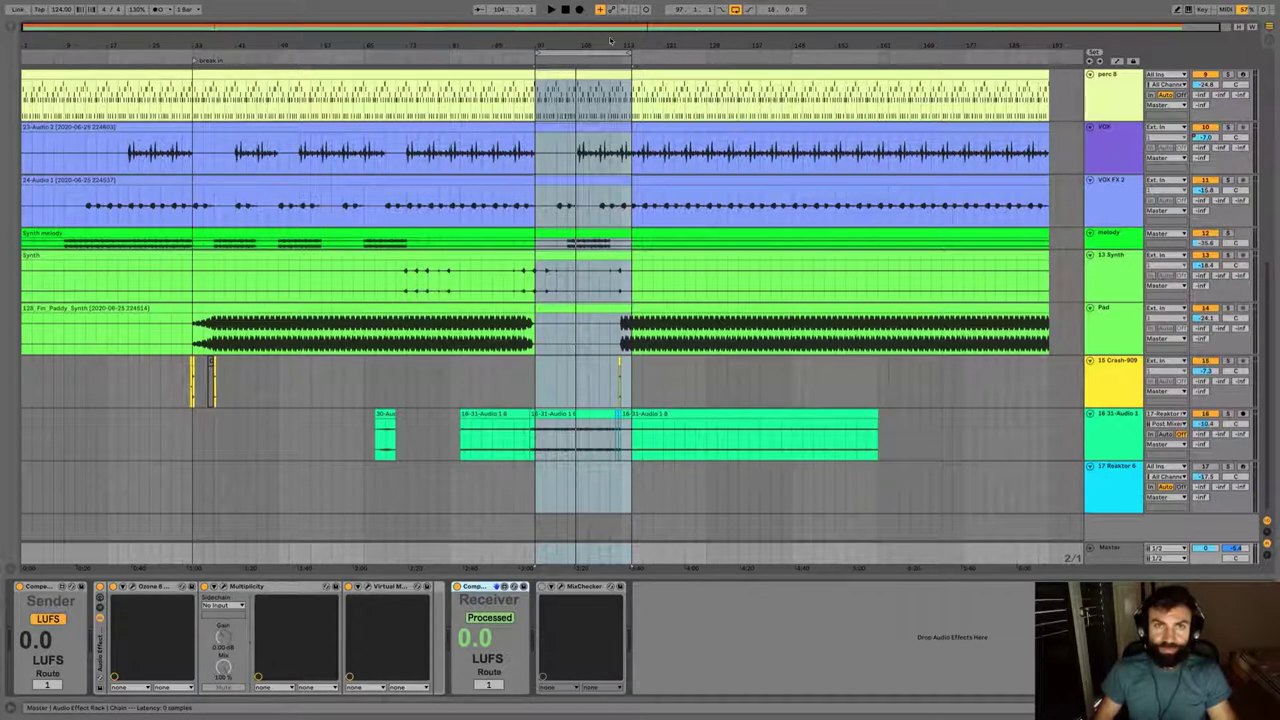
- Open the master Virtual Mix Rack and scroll the FG-A filter to about 34 Hz during playback
click(418, 586)
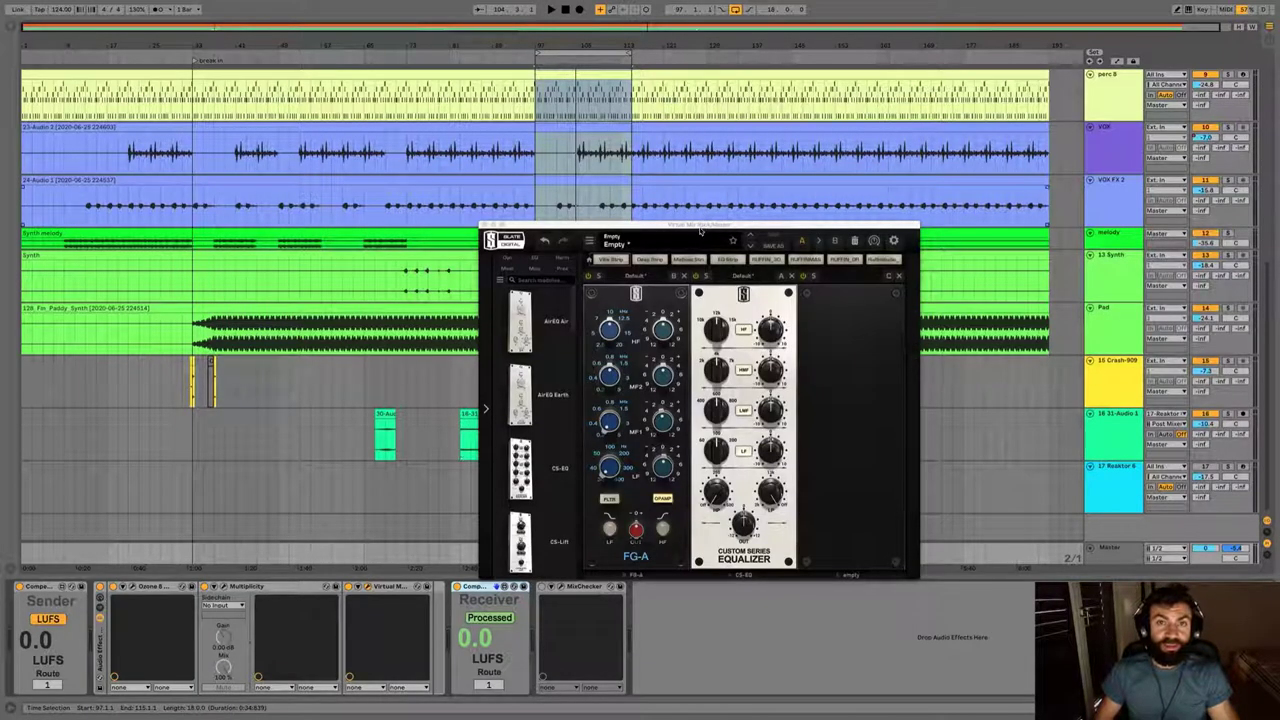
drag(700, 232, 668, 196)
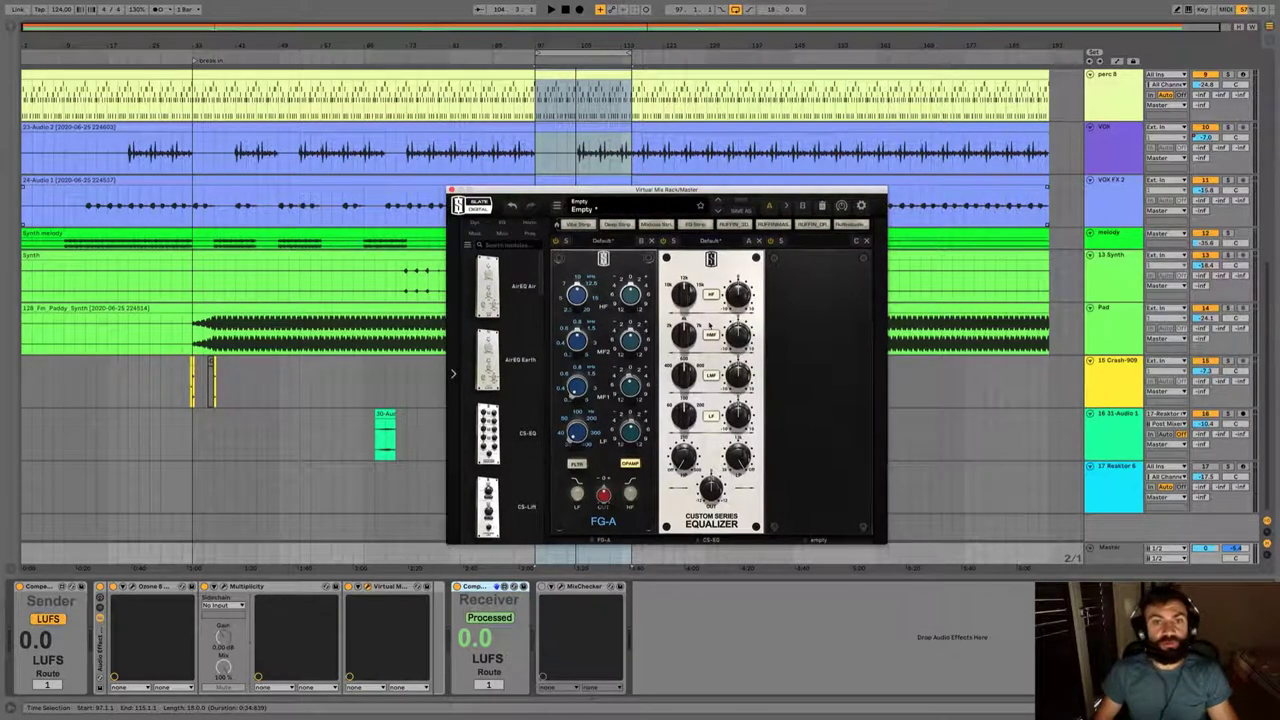
drag(640, 238, 620, 228)
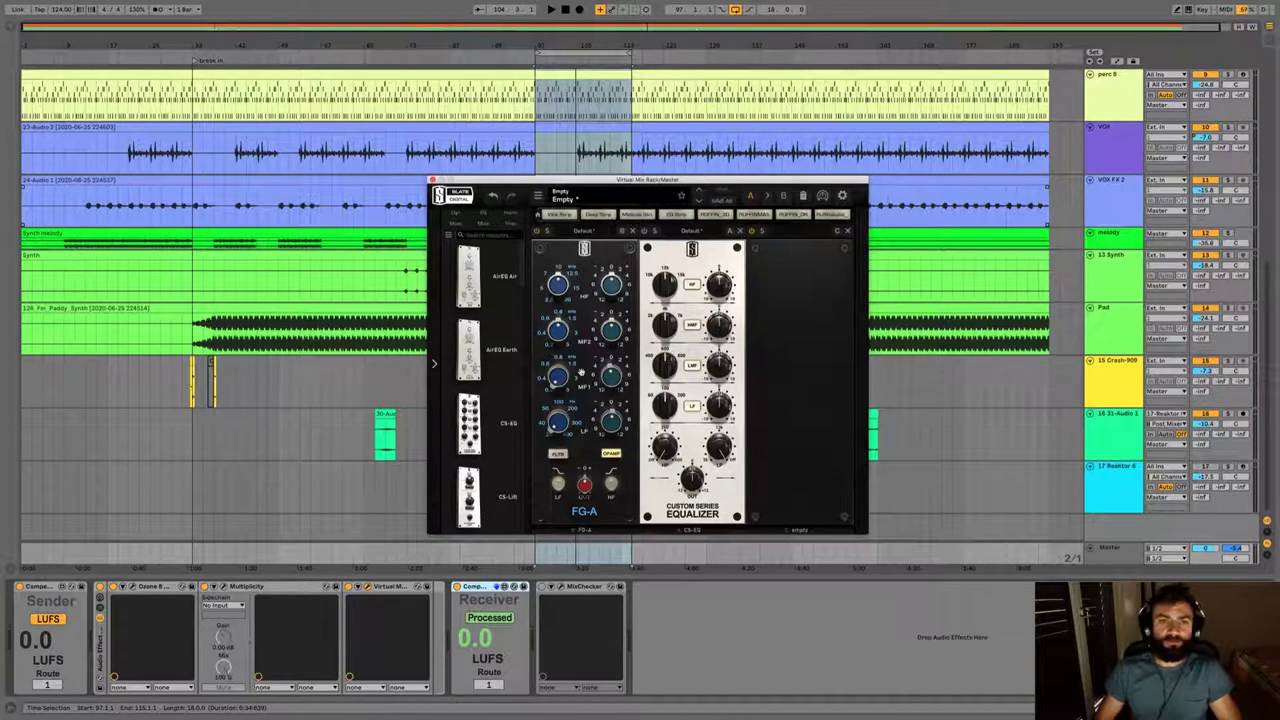
key(space)
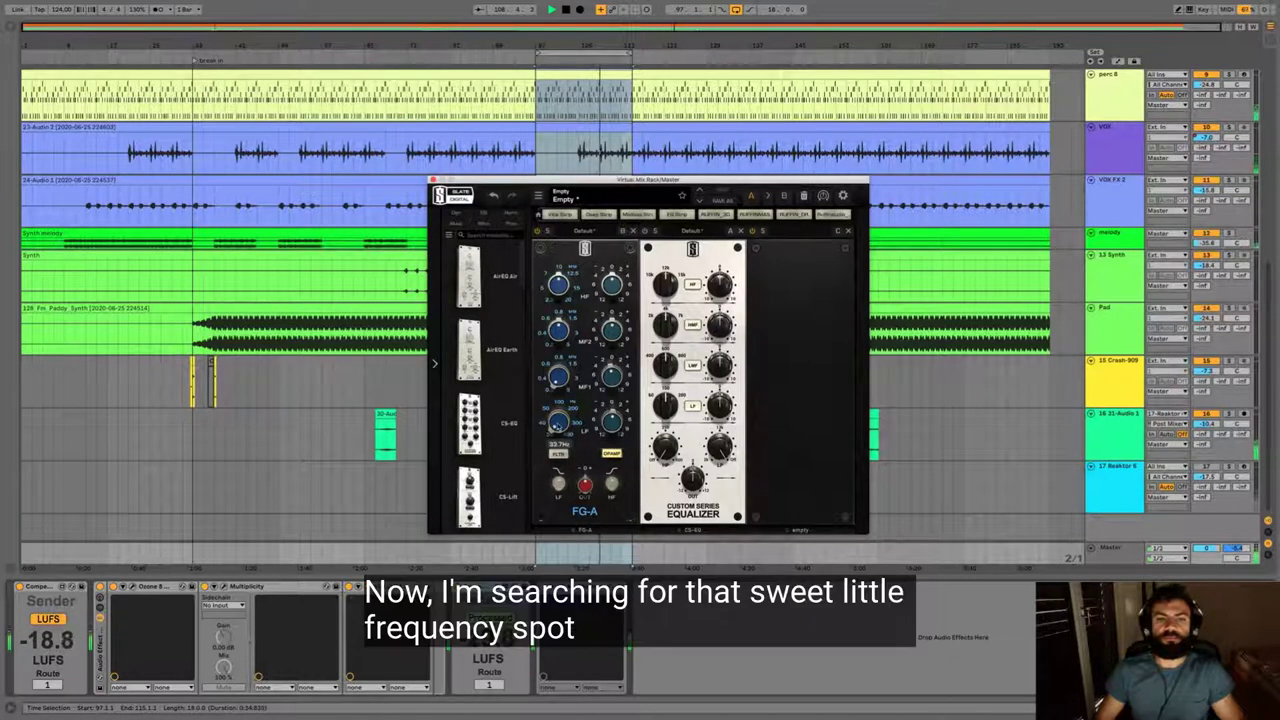
scroll(557, 422, up, 1)
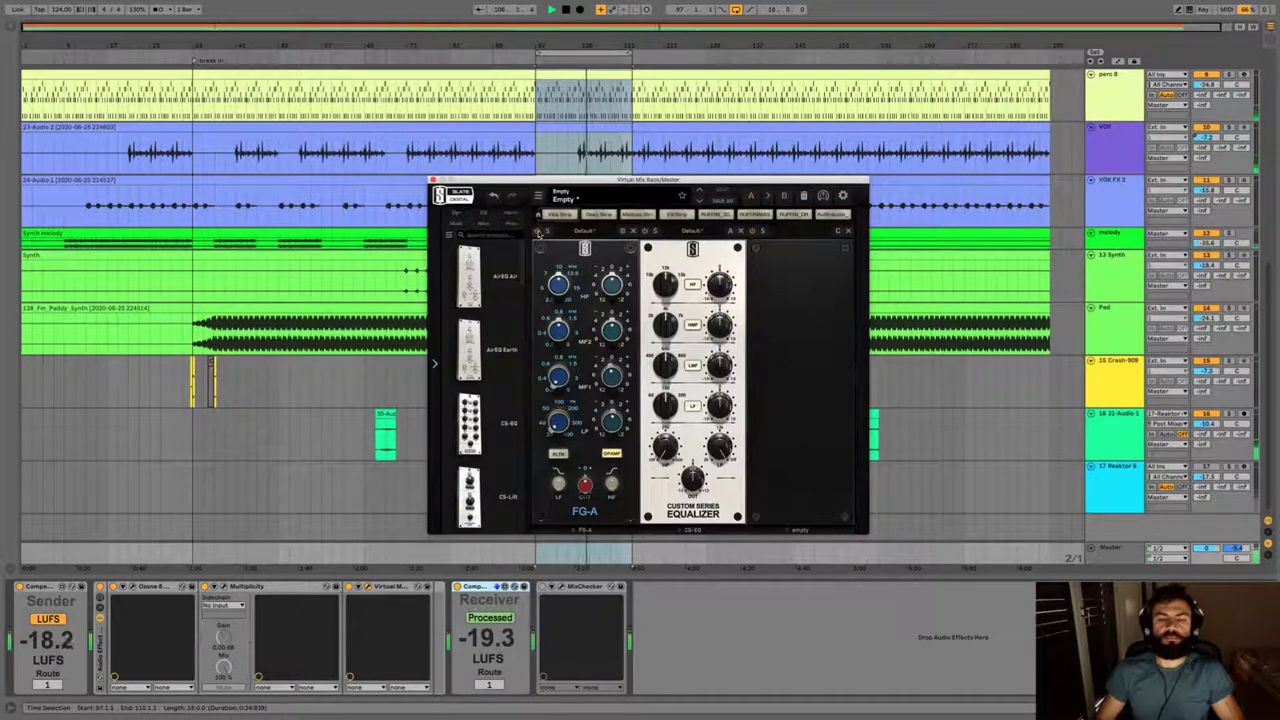
- Stop and restart playback of the arrangement through the master chain
key(space)
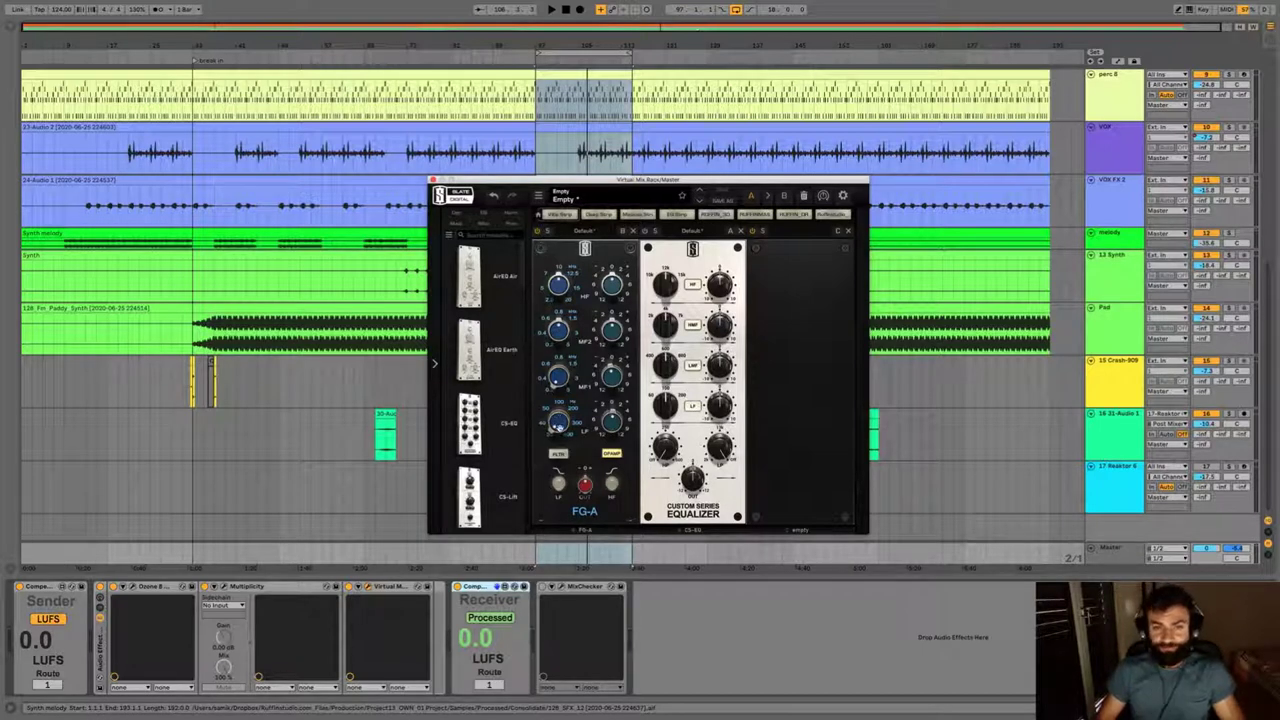
key(space)
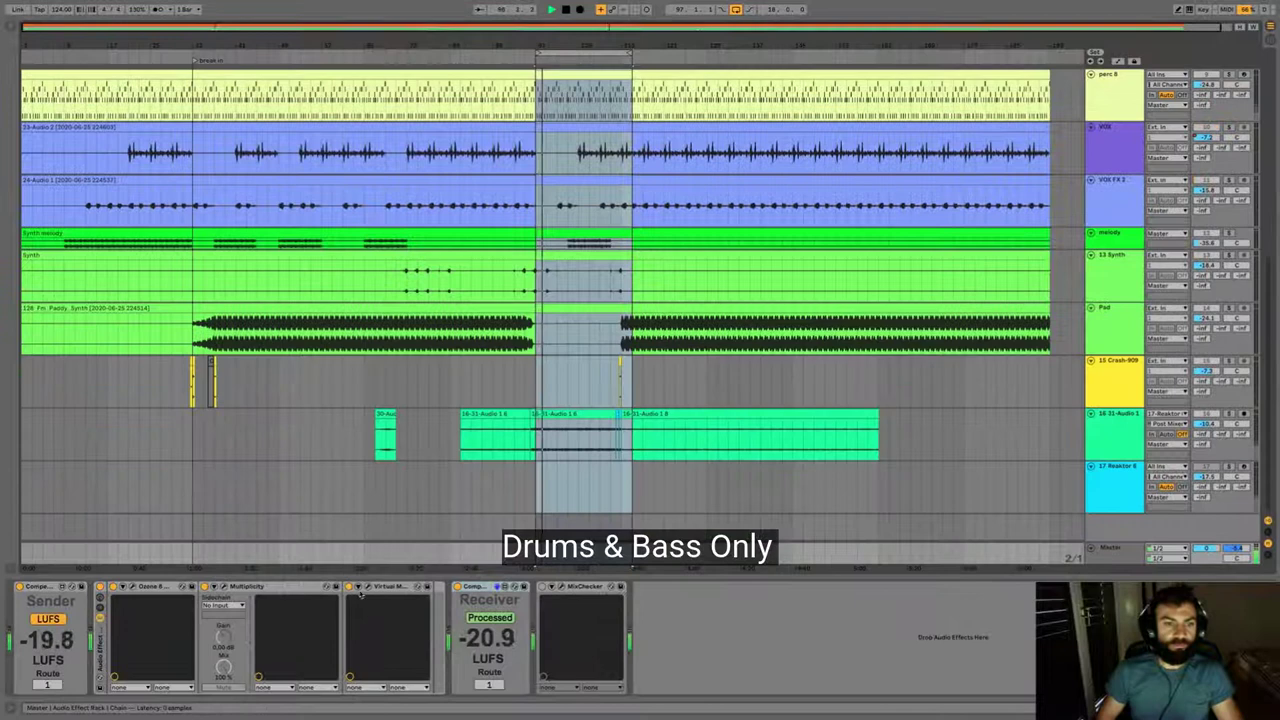
- Reopen Virtual Mix Rack, toggle the FG-A module and restart playback
click(364, 587)
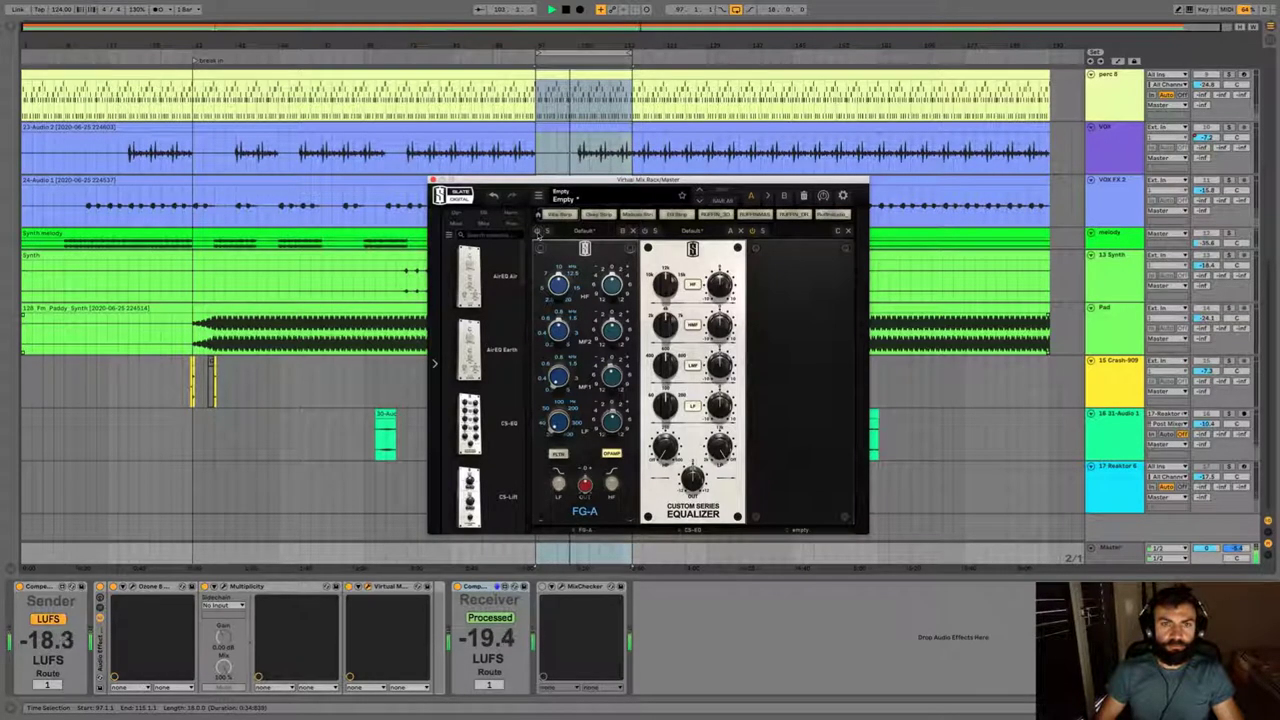
click(537, 232)
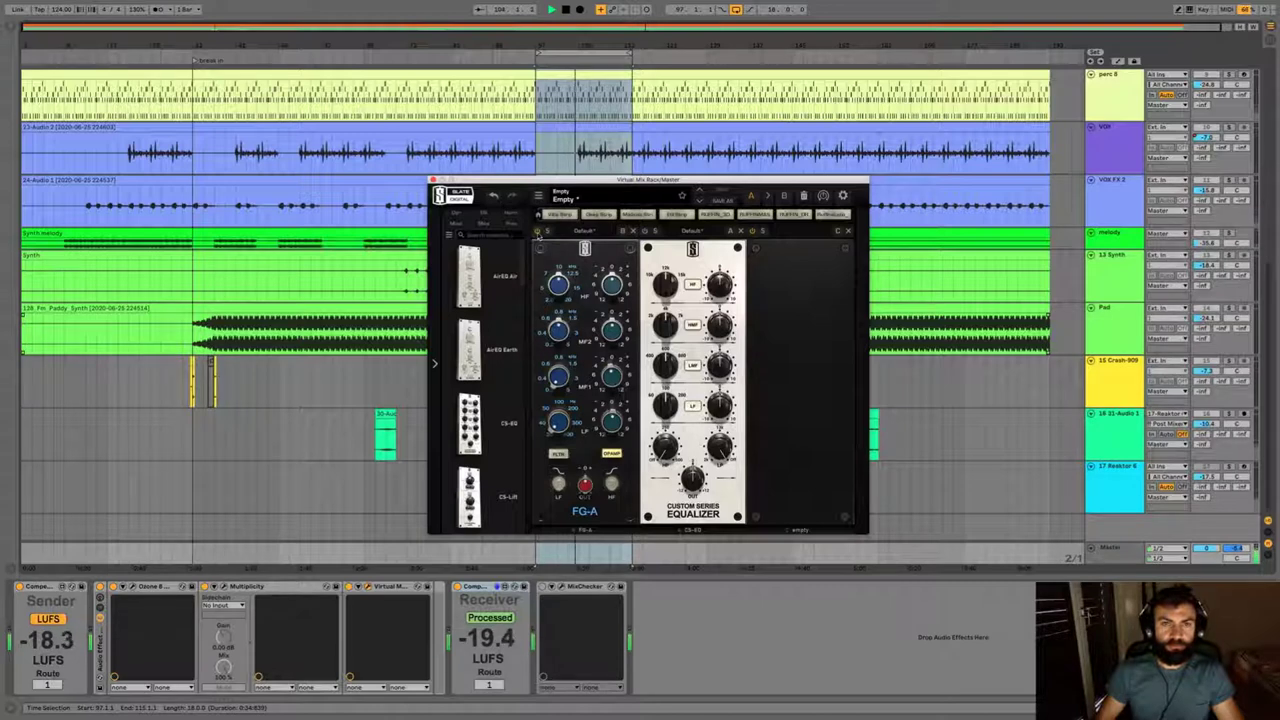
key(space)
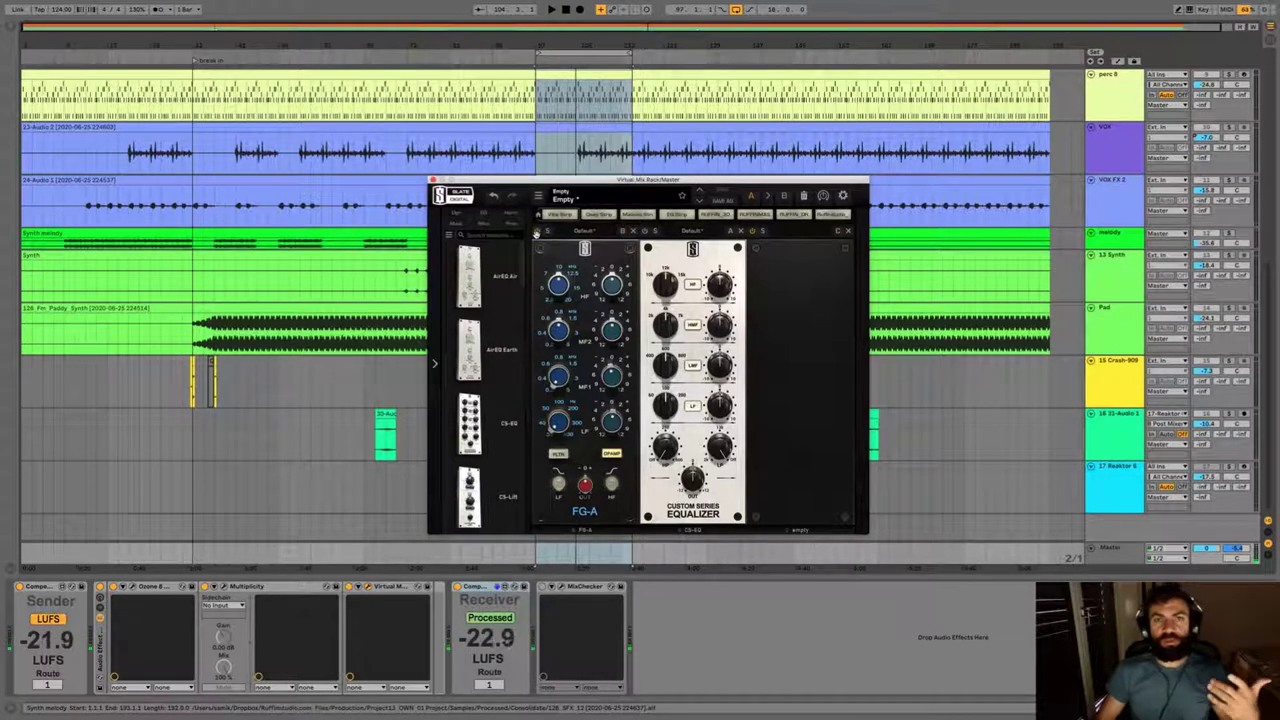
key(space)
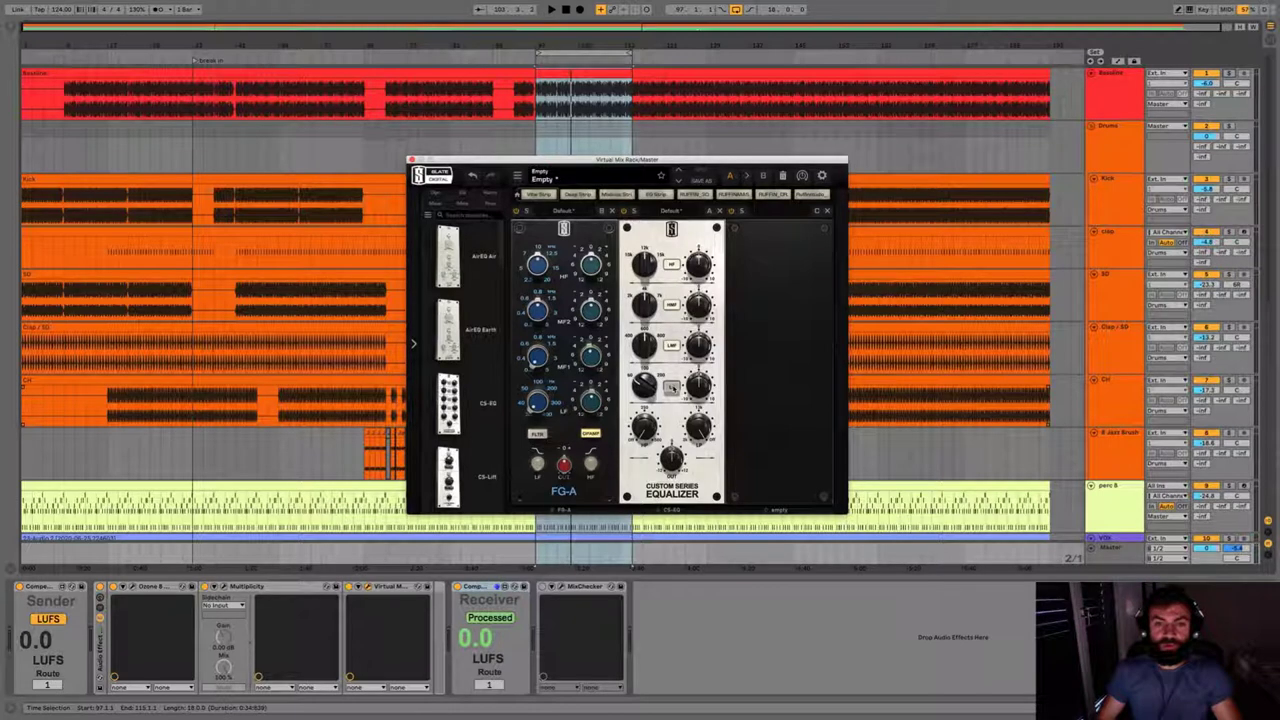
- A/B the Custom Series EQ low-frequency boost during playback, then stop and close the rack
key(space)
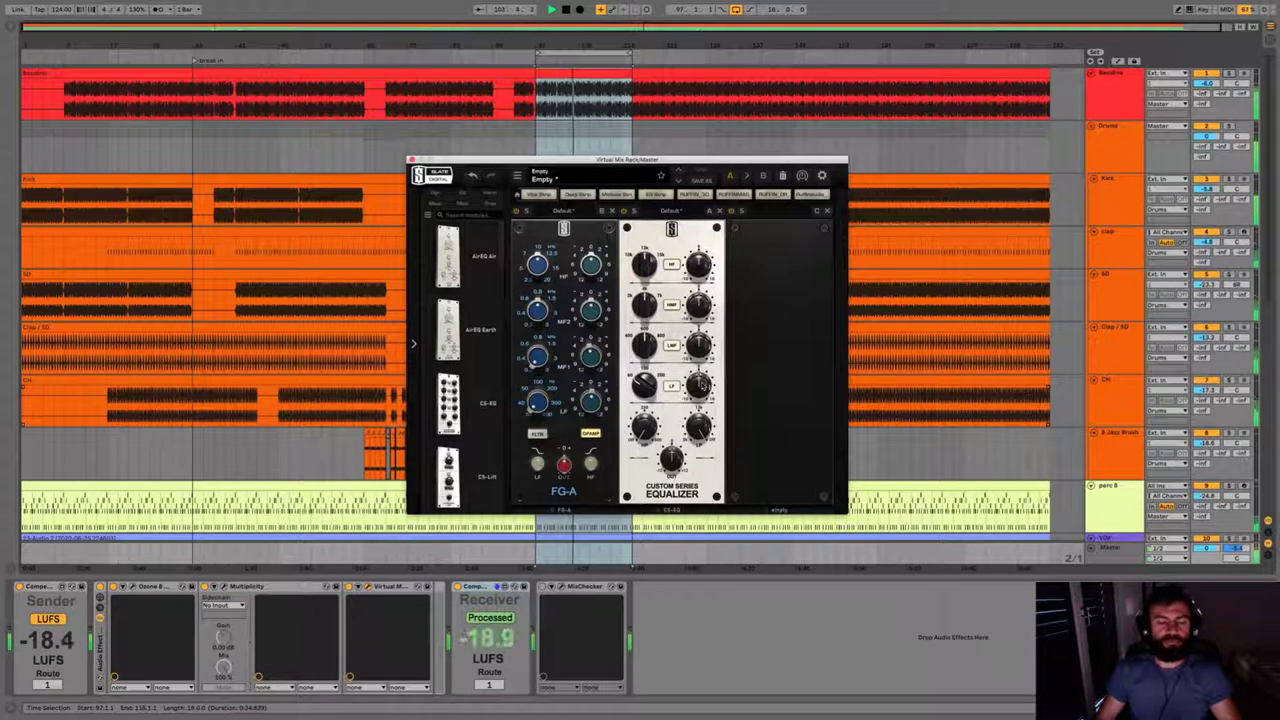
mouse_move(699, 386)
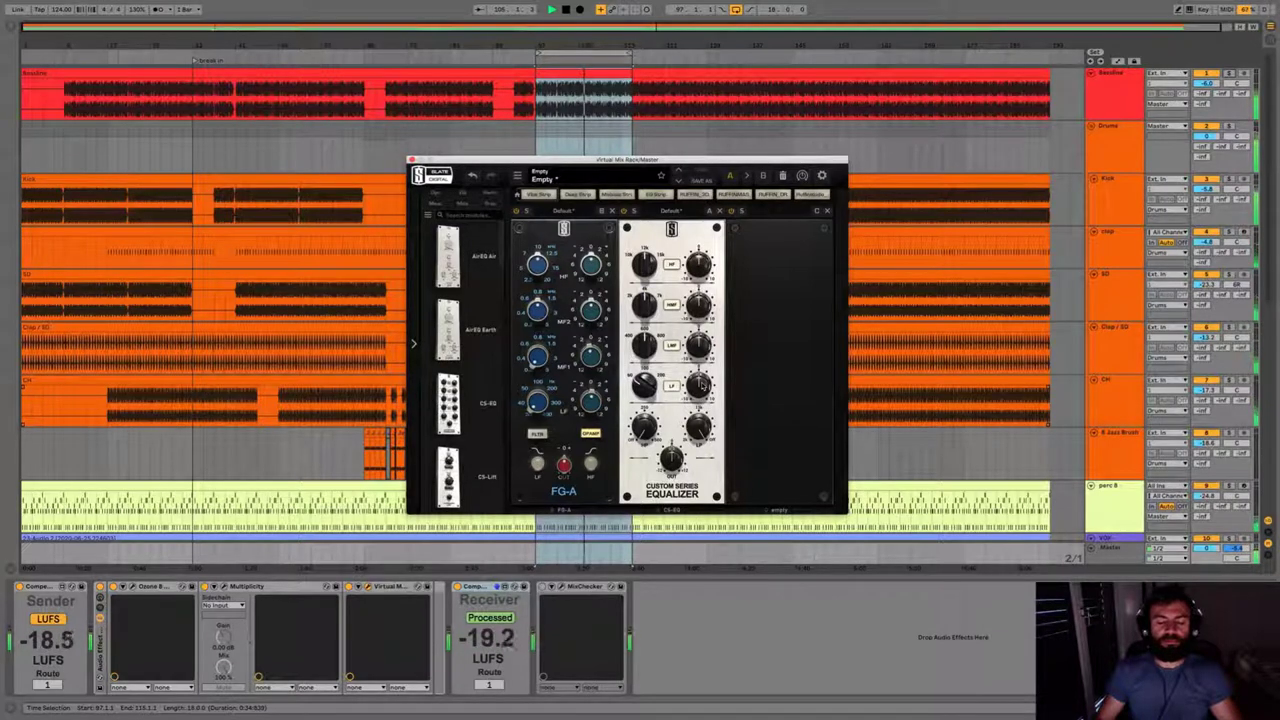
click(673, 387)
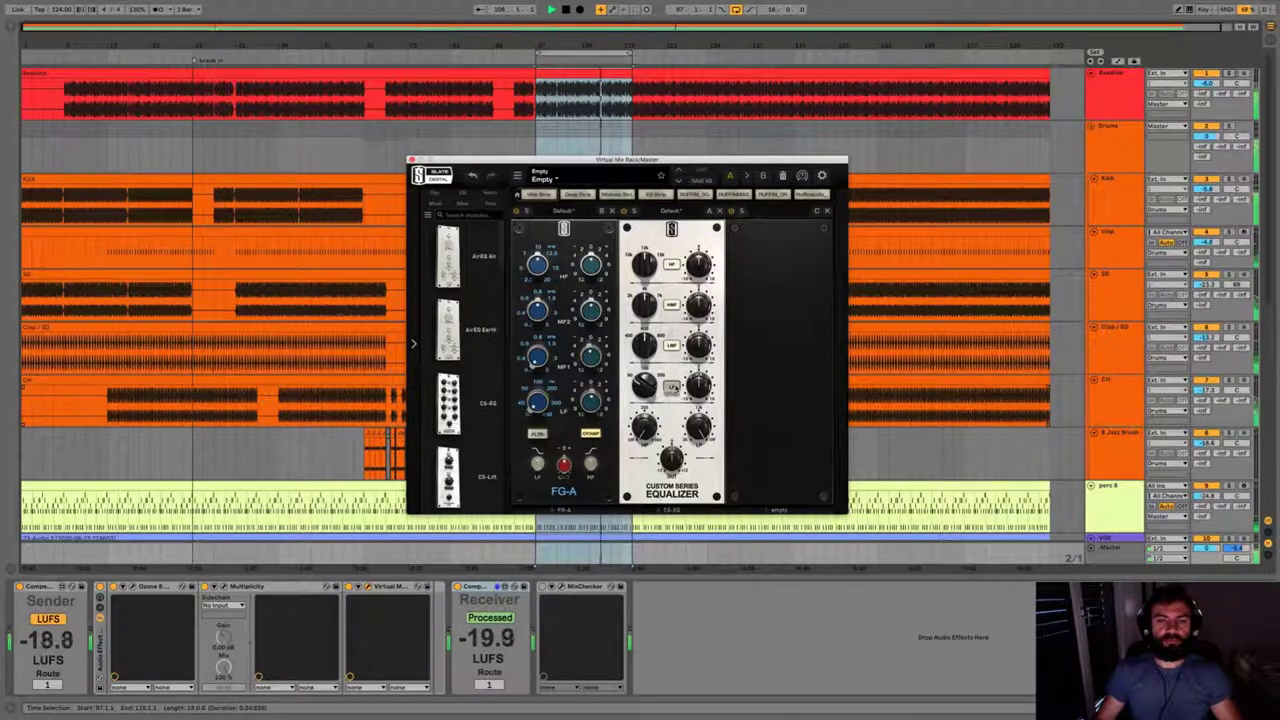
click(674, 389)
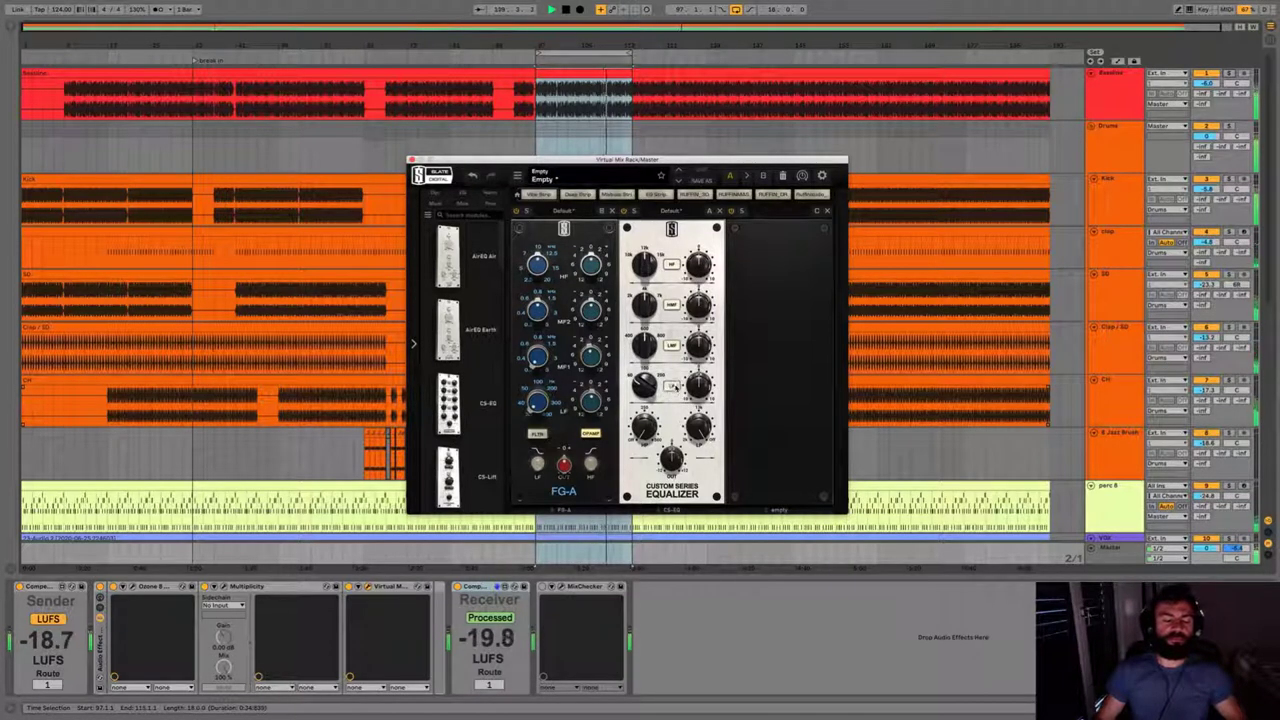
click(674, 389)
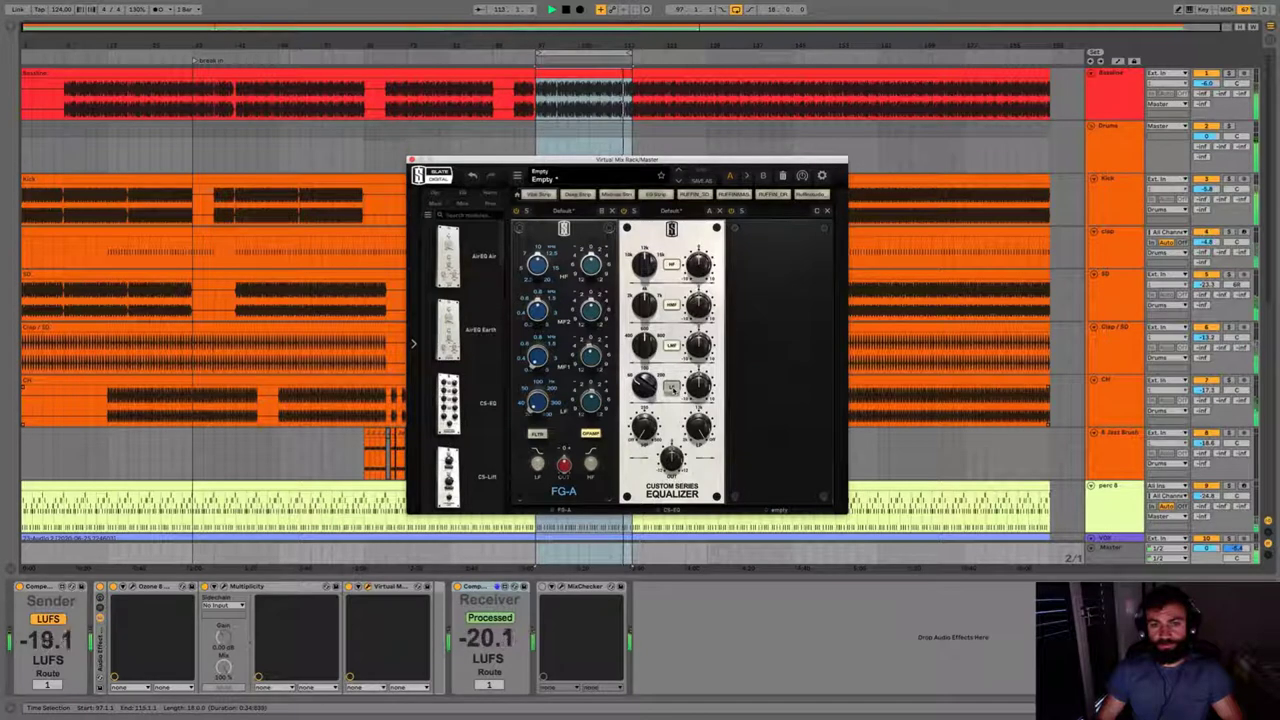
click(672, 388)
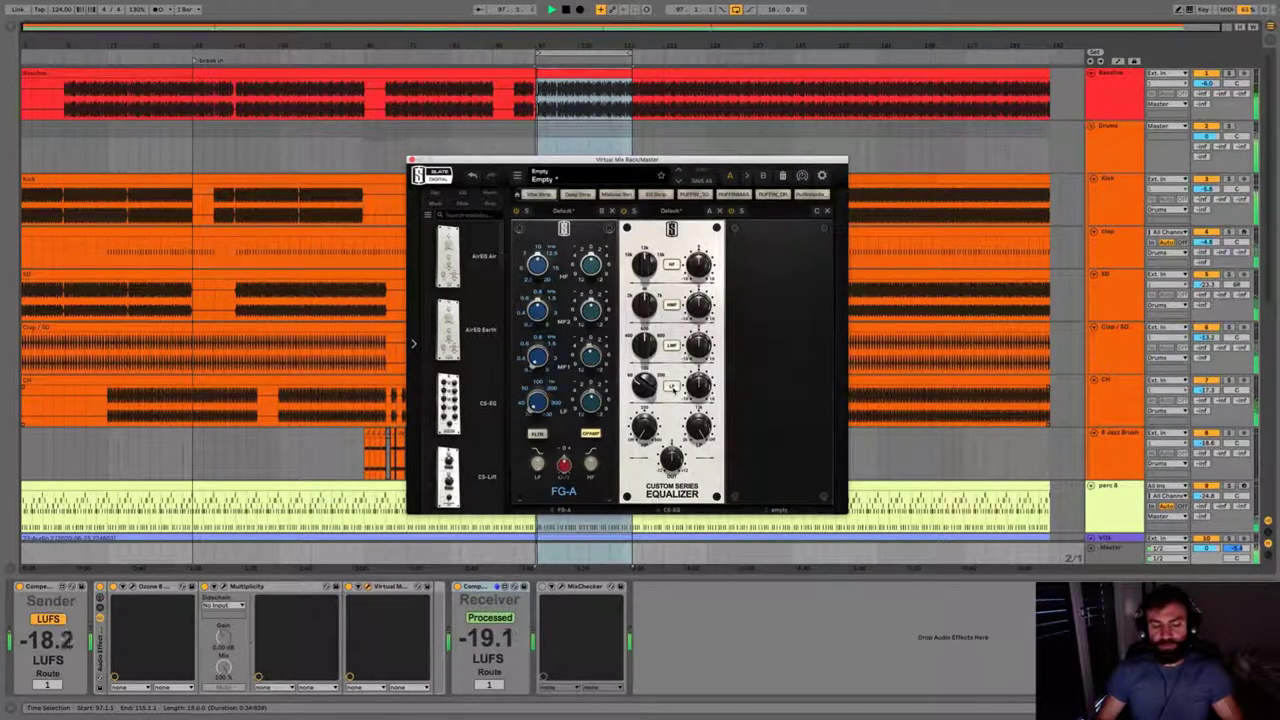
click(672, 388)
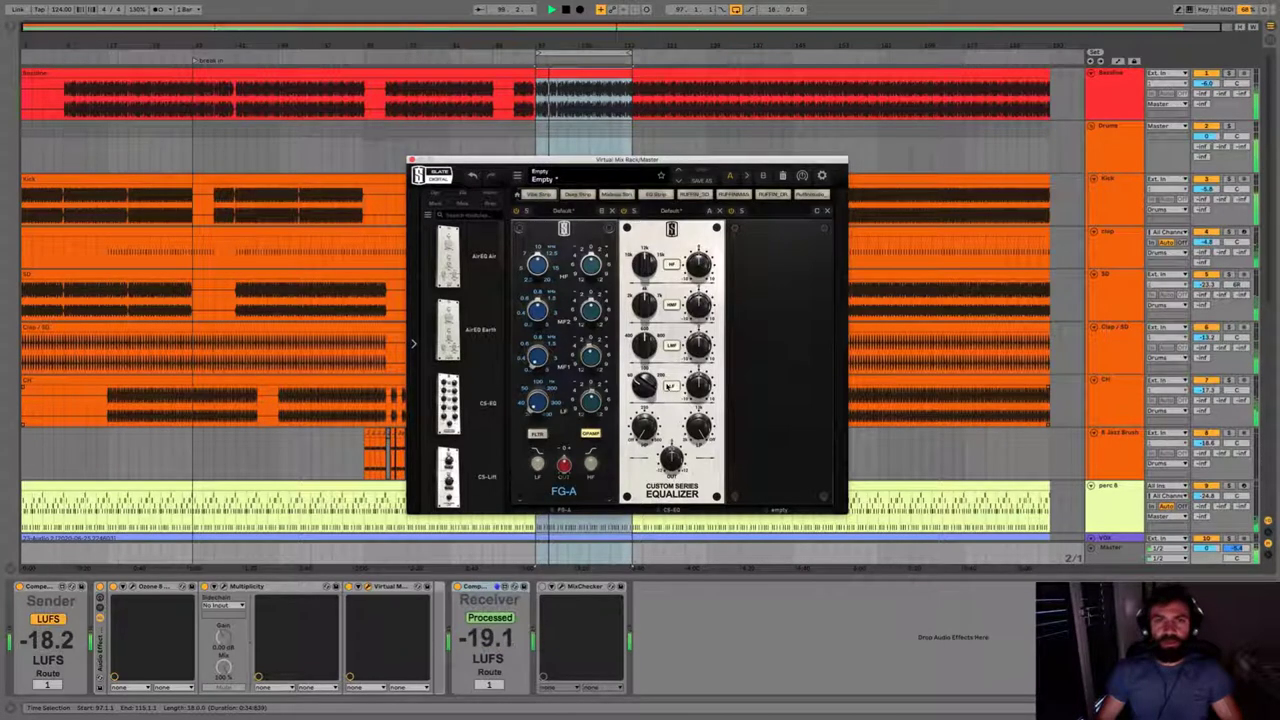
key(space)
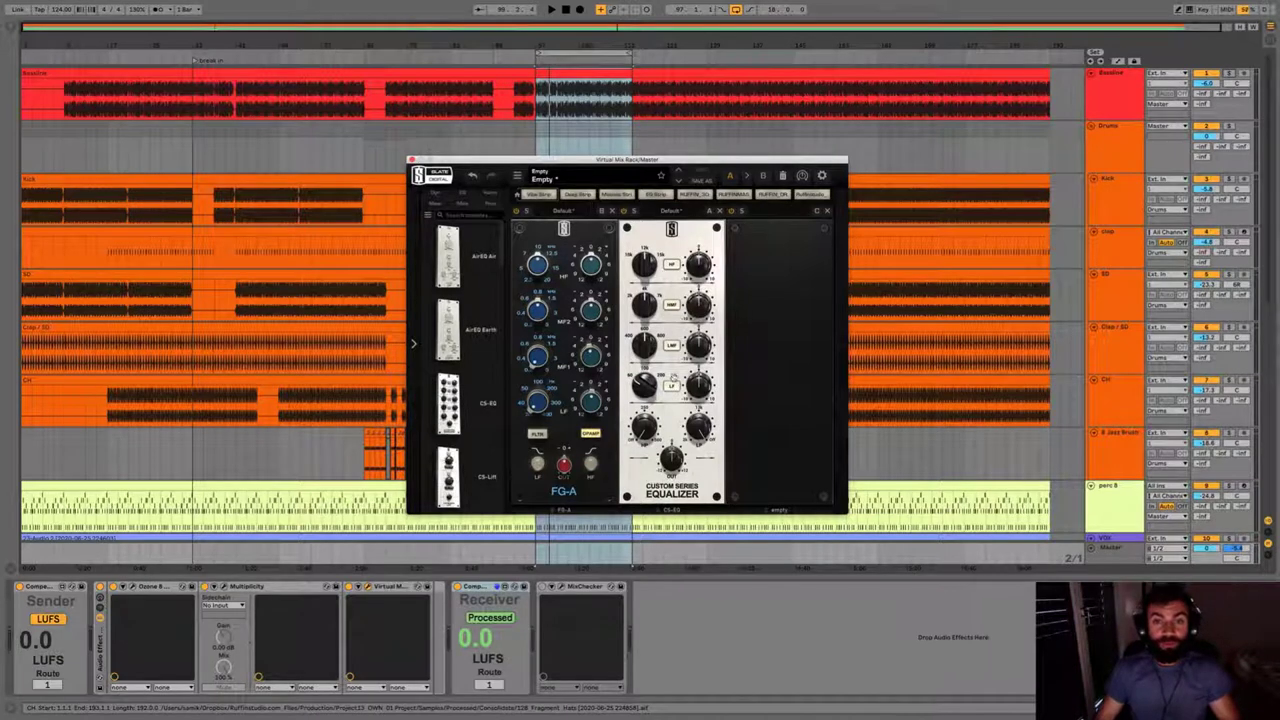
key(super+alt+p)
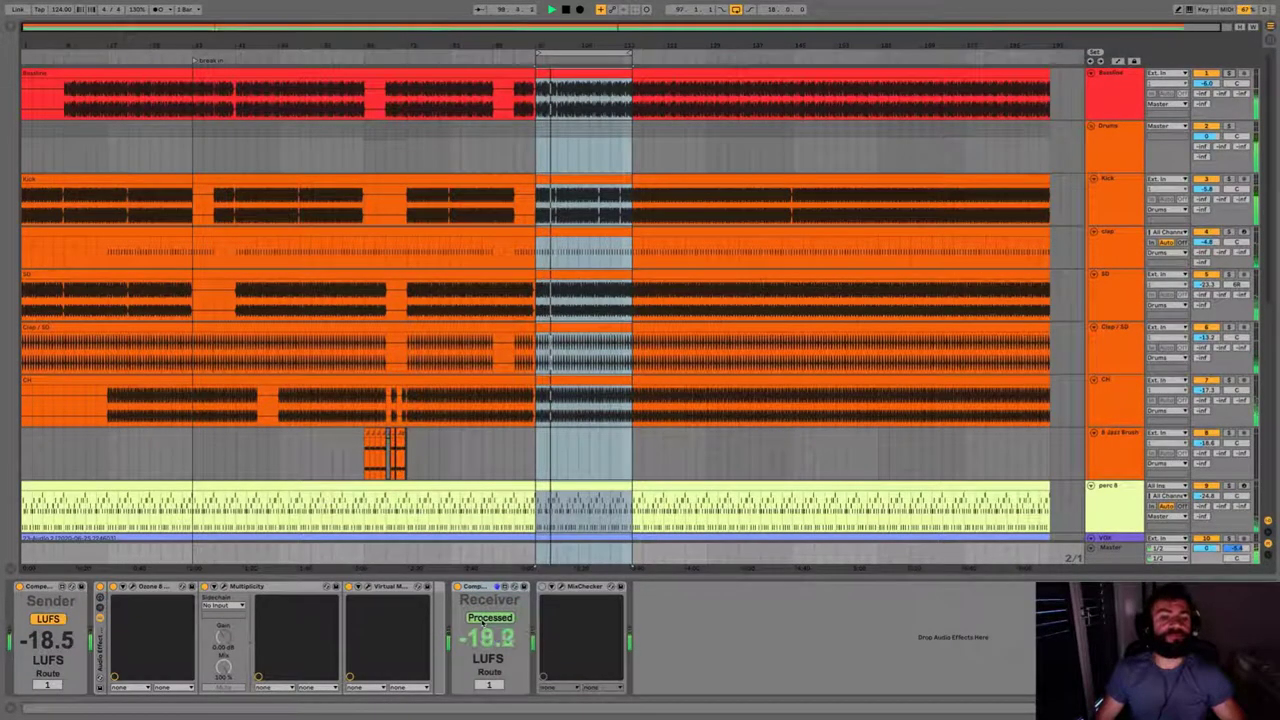
- Switch Receiver between Bypassed and Processed around a playback restart, ending on Processed
click(488, 618)
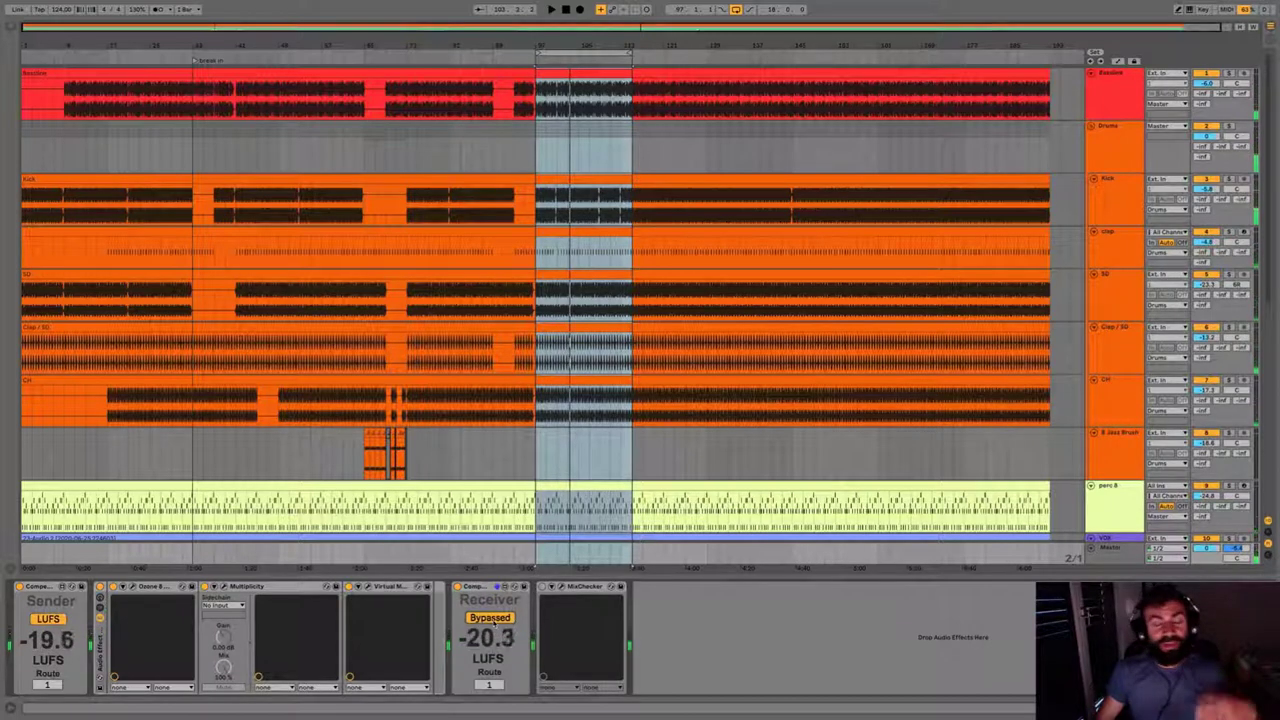
key(space)
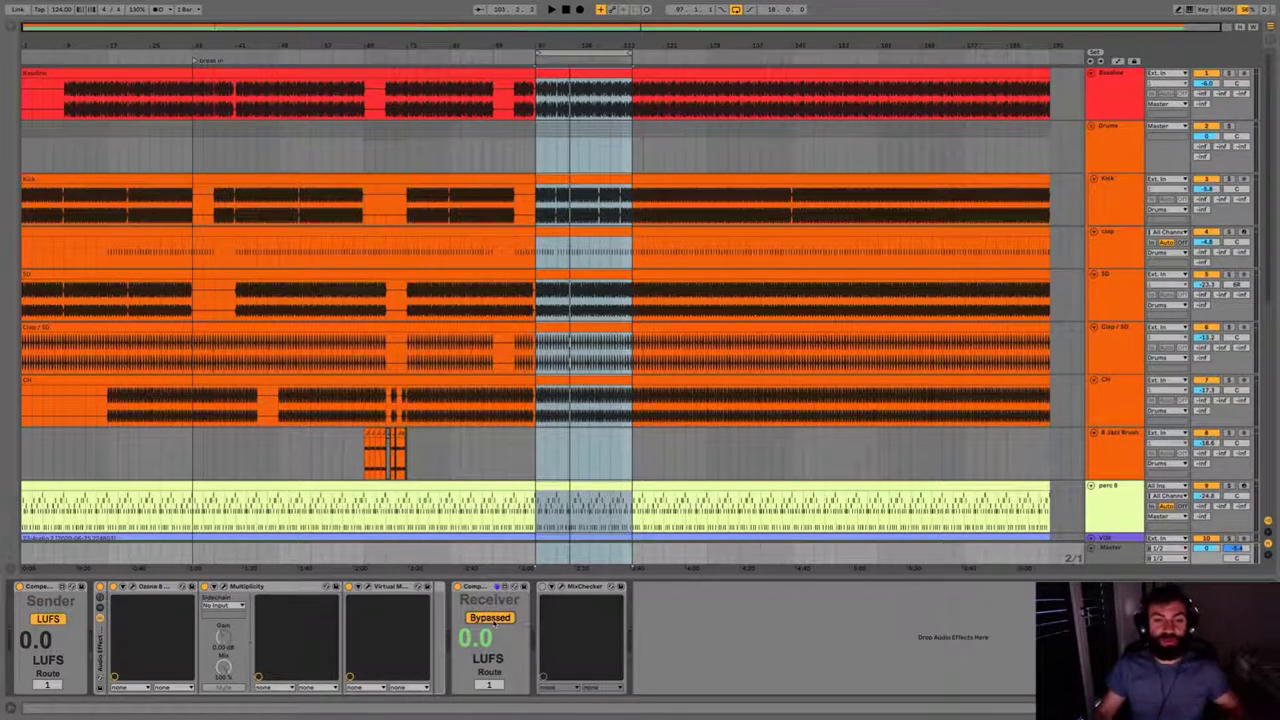
key(space)
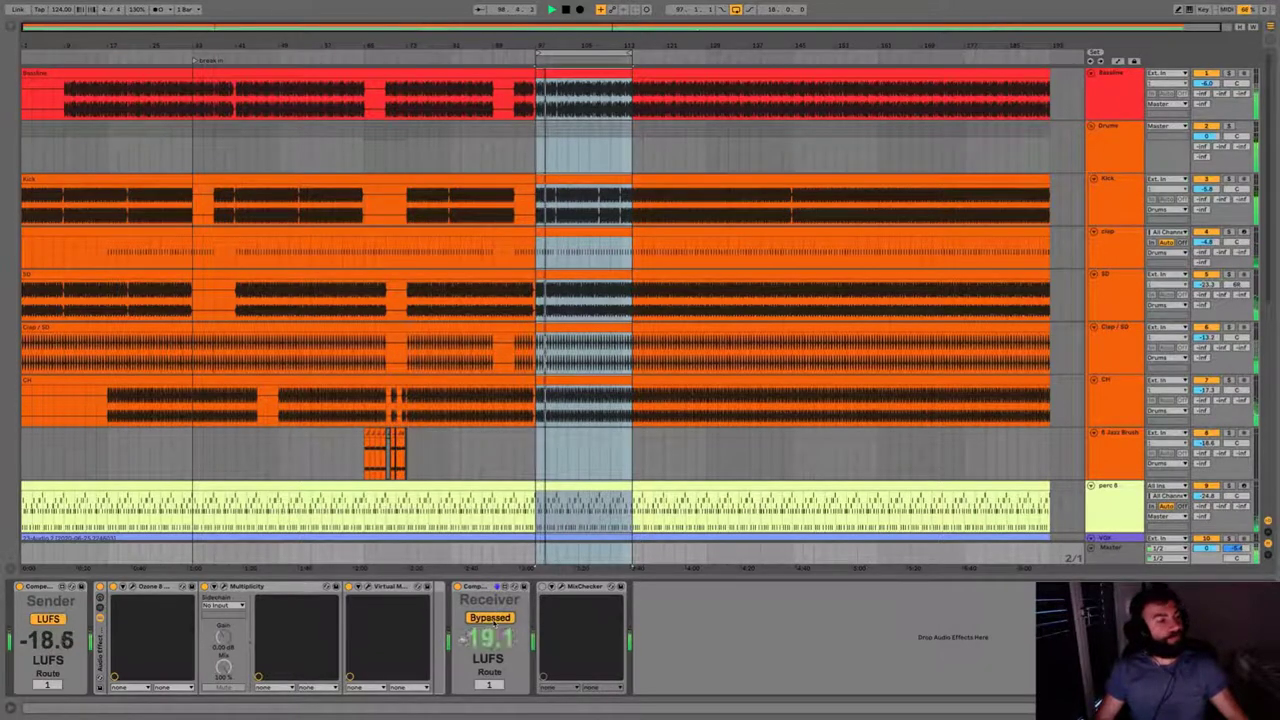
click(493, 620)
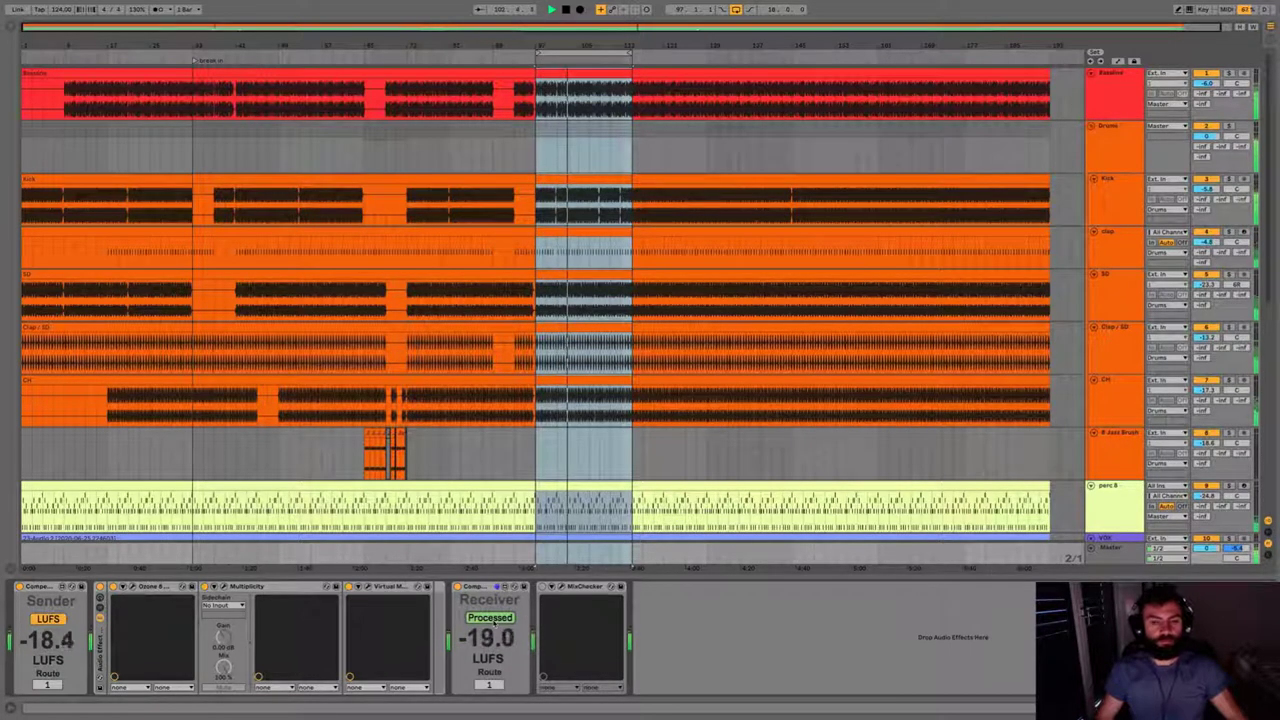
- Flip Receiver between Bypassed and Processed three times, ending on Processed at -19.1 LUFS
click(489, 618)
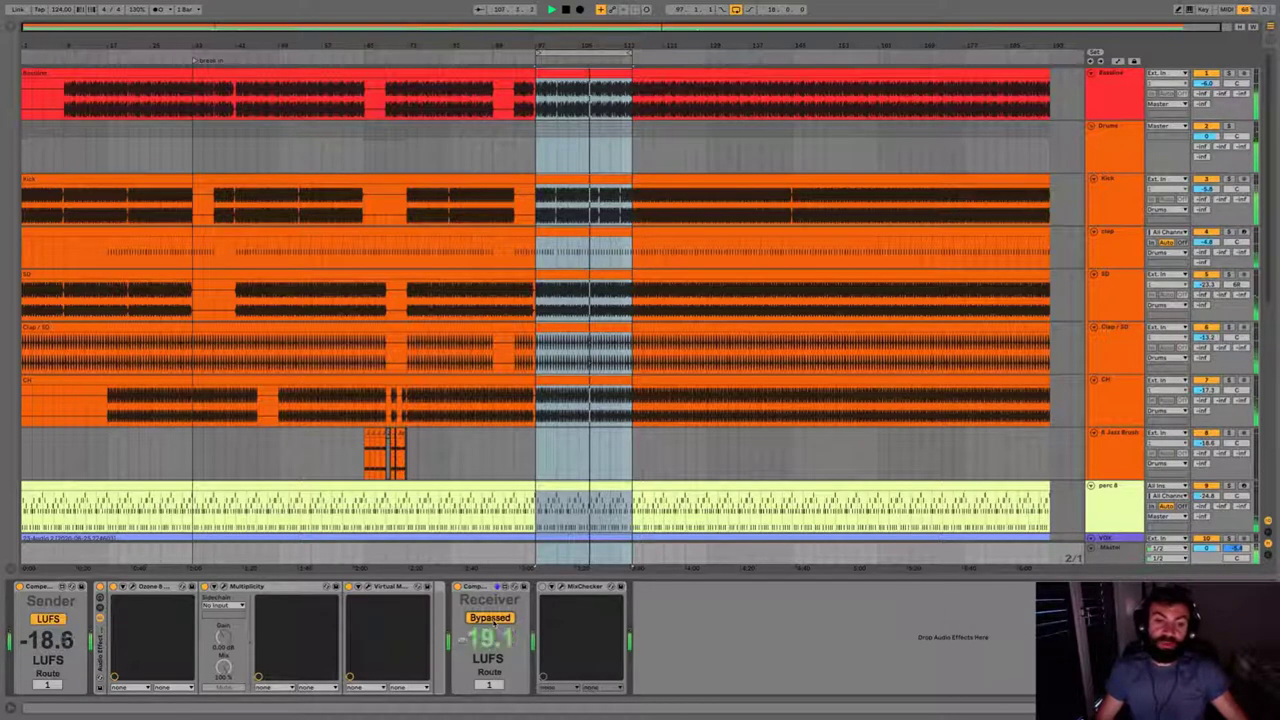
click(490, 619)
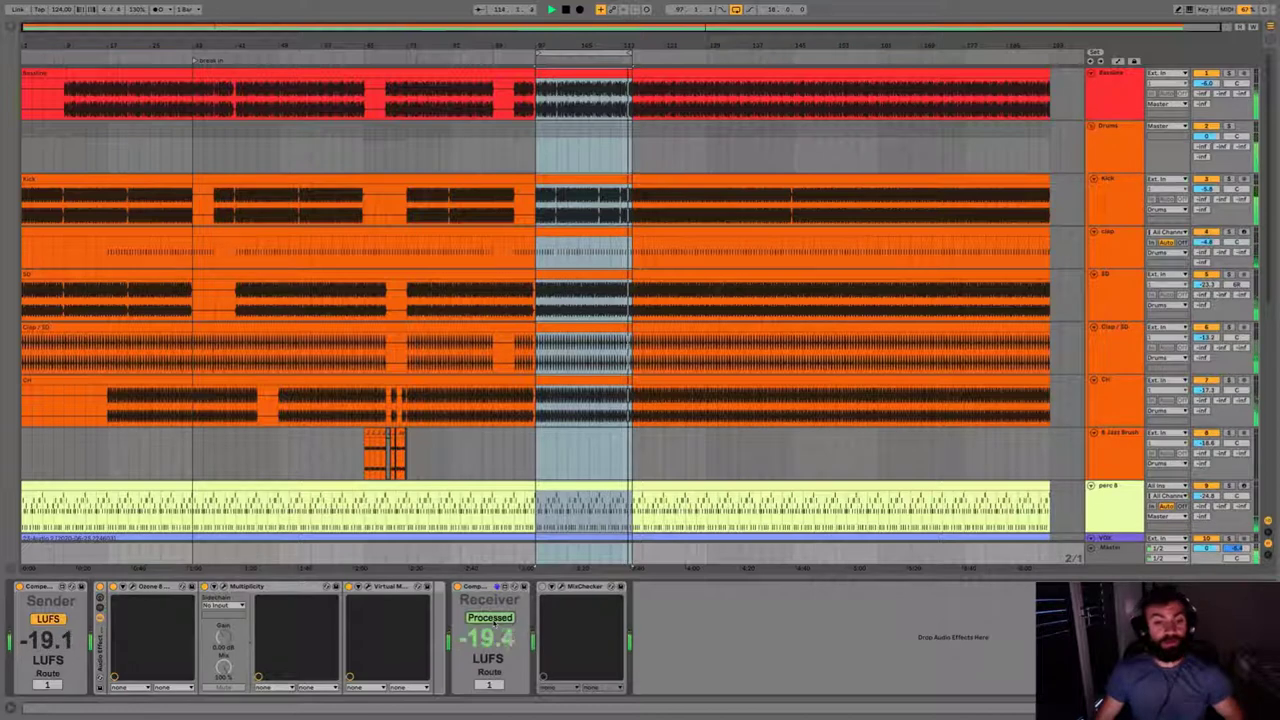
click(490, 618)
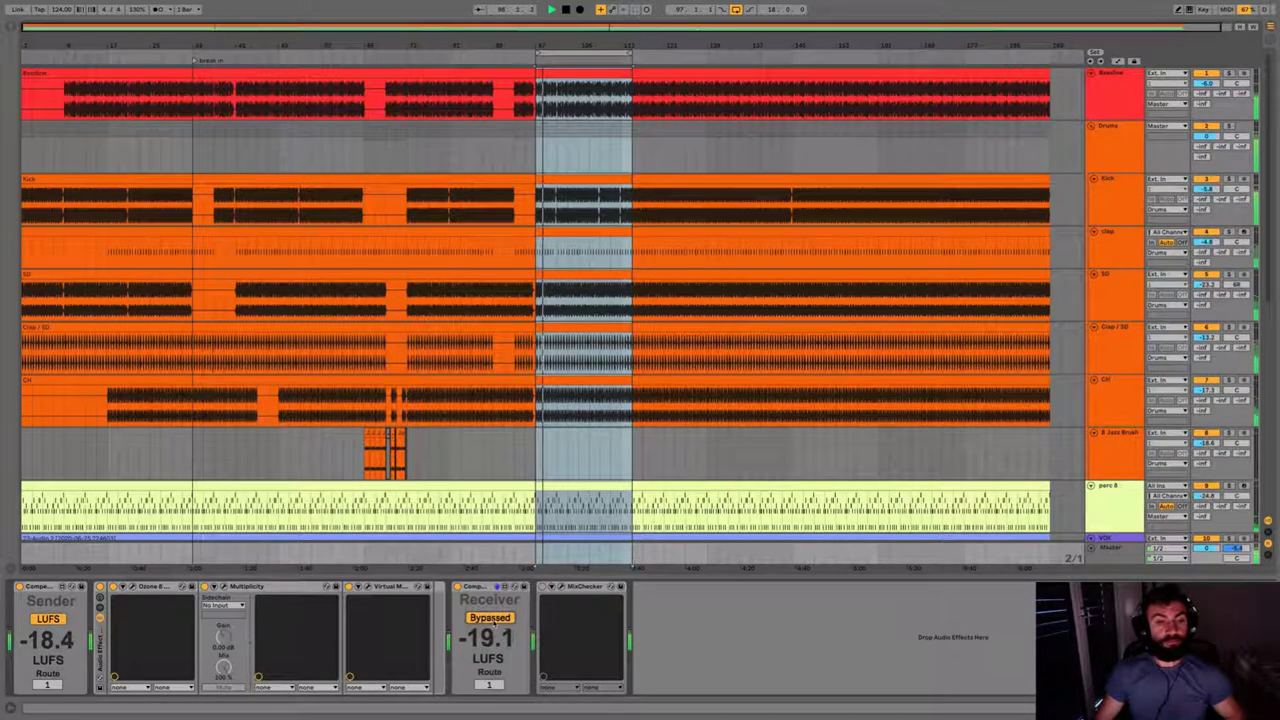
click(490, 618)
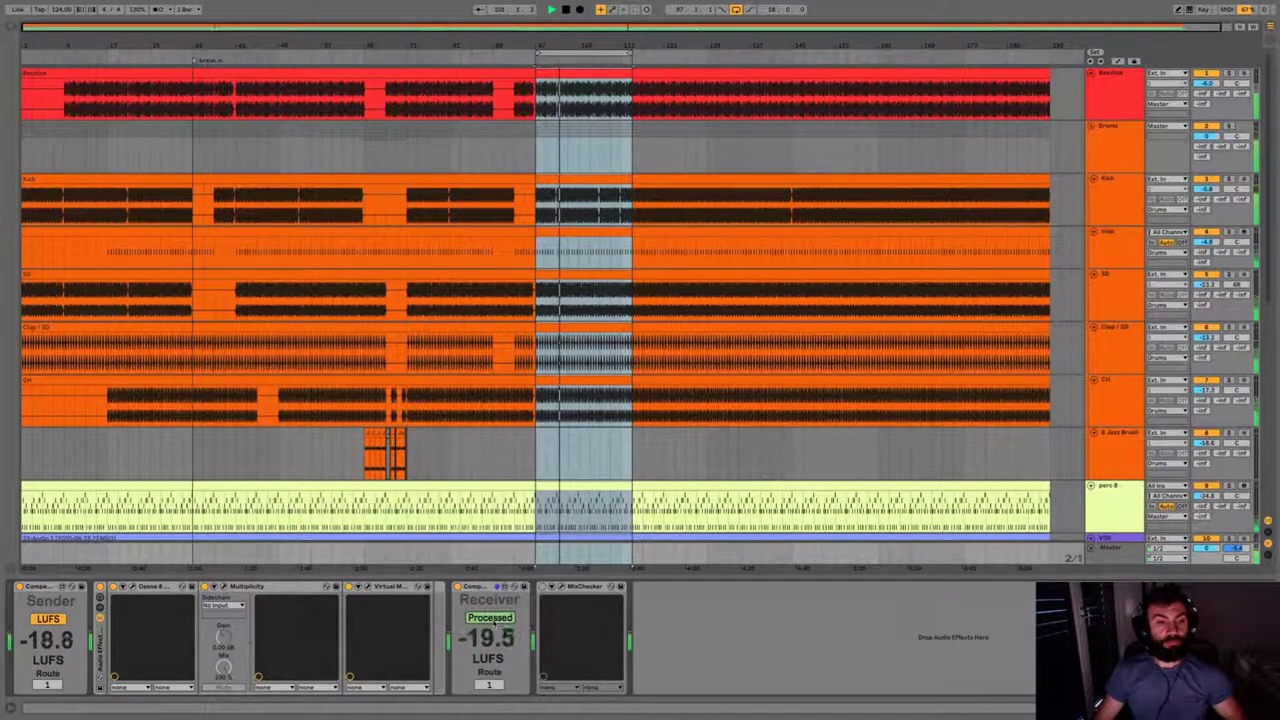
click(490, 618)
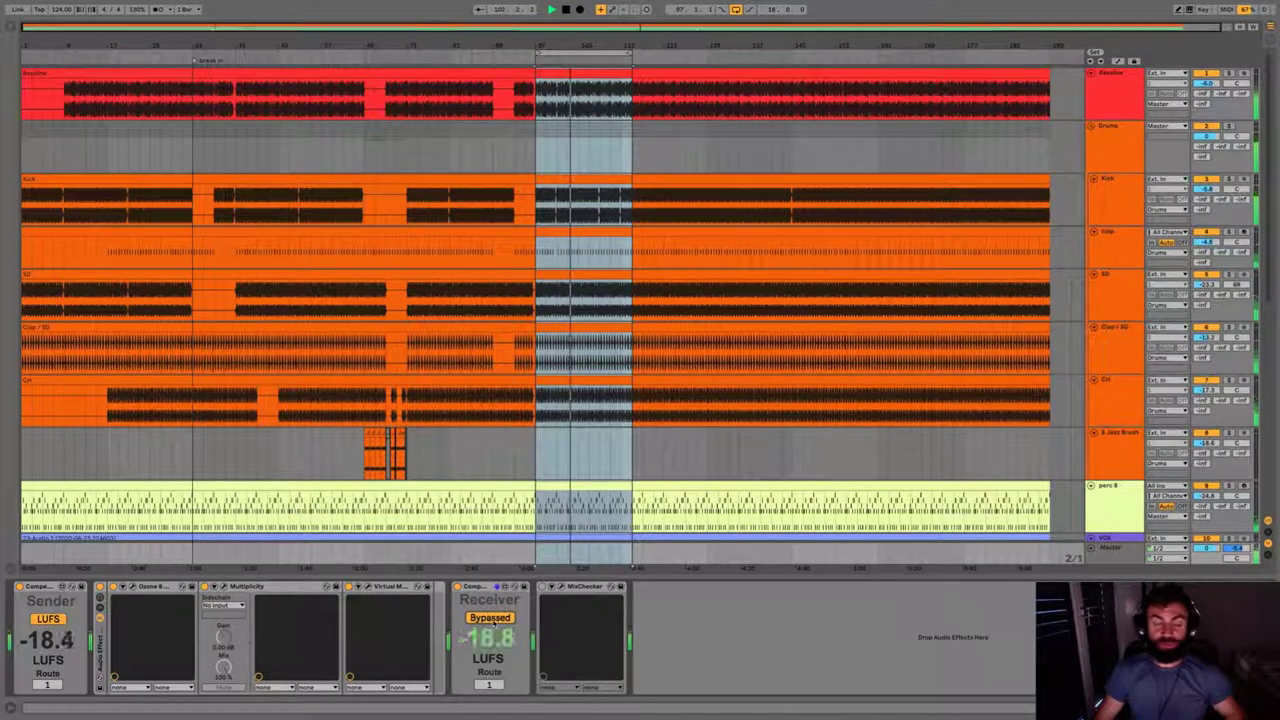
click(490, 618)
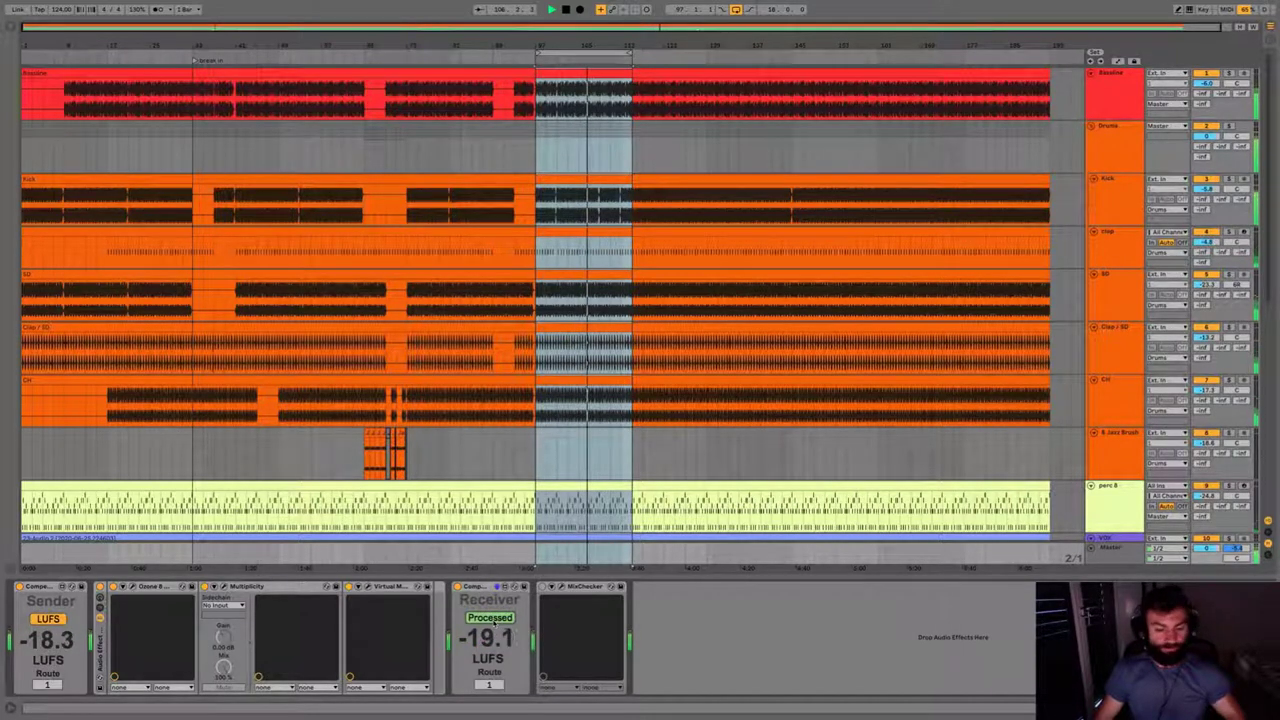
key(space)
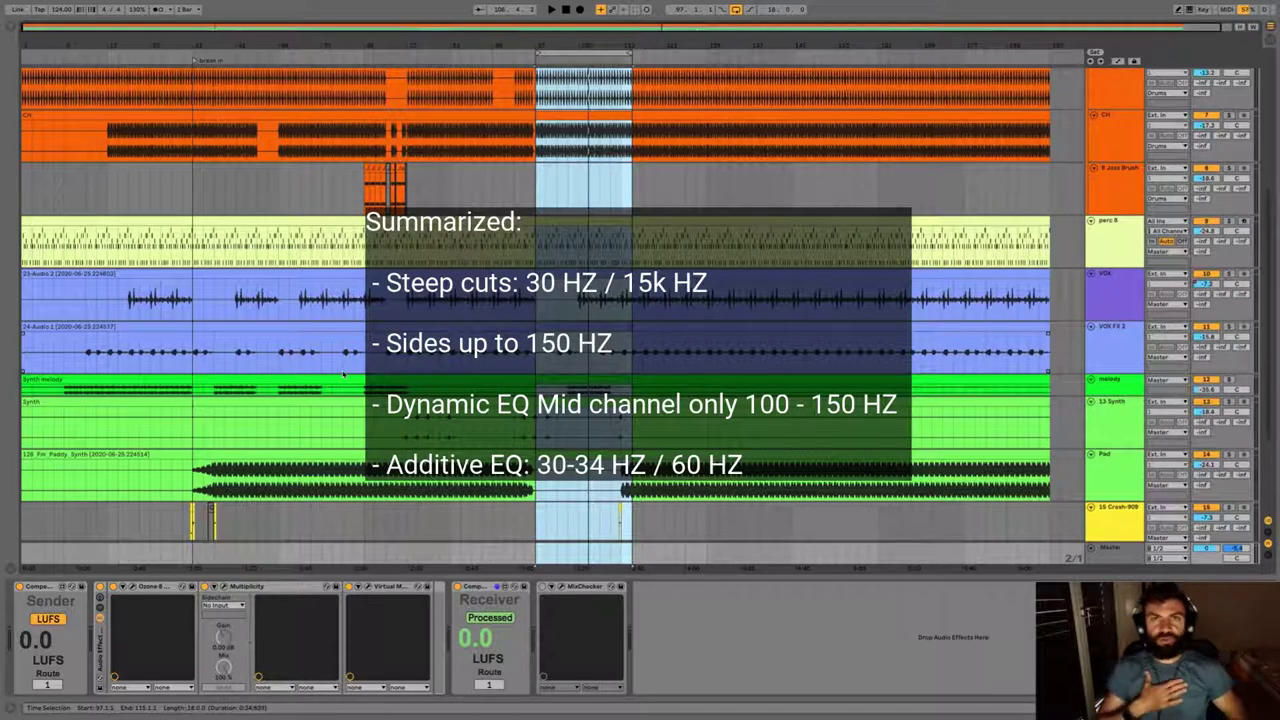
click(578, 52)
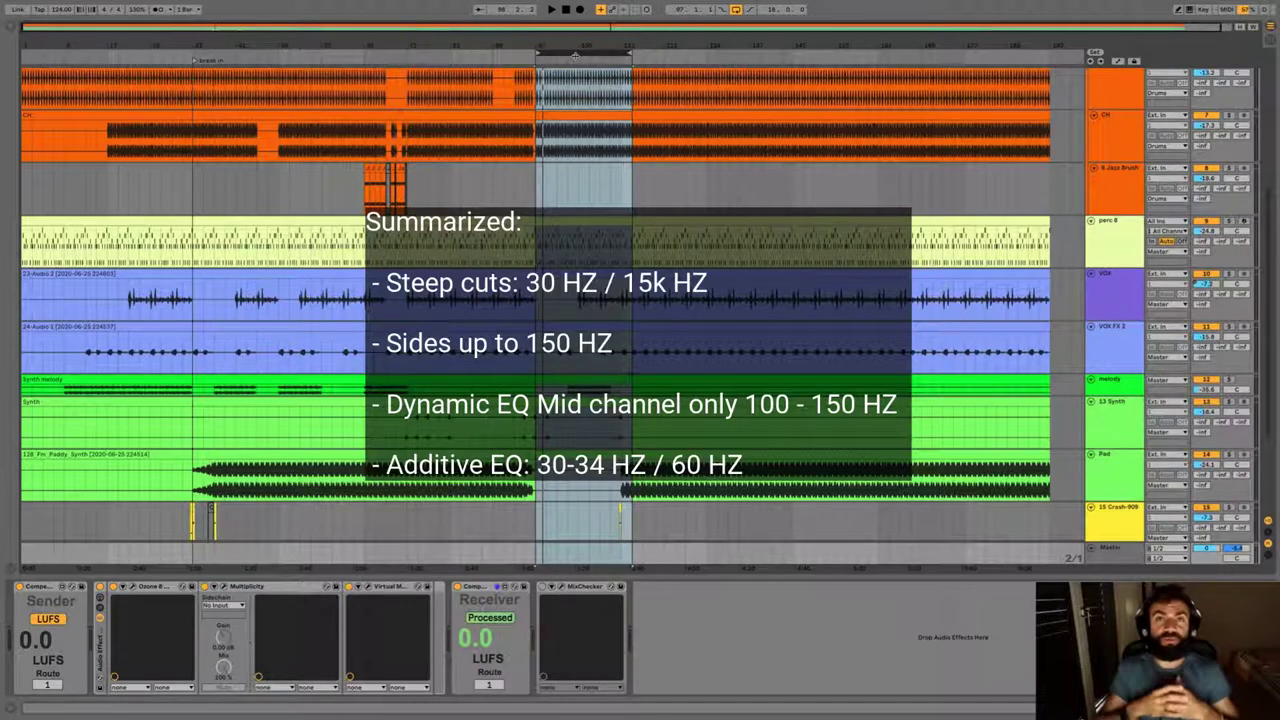
key(space)
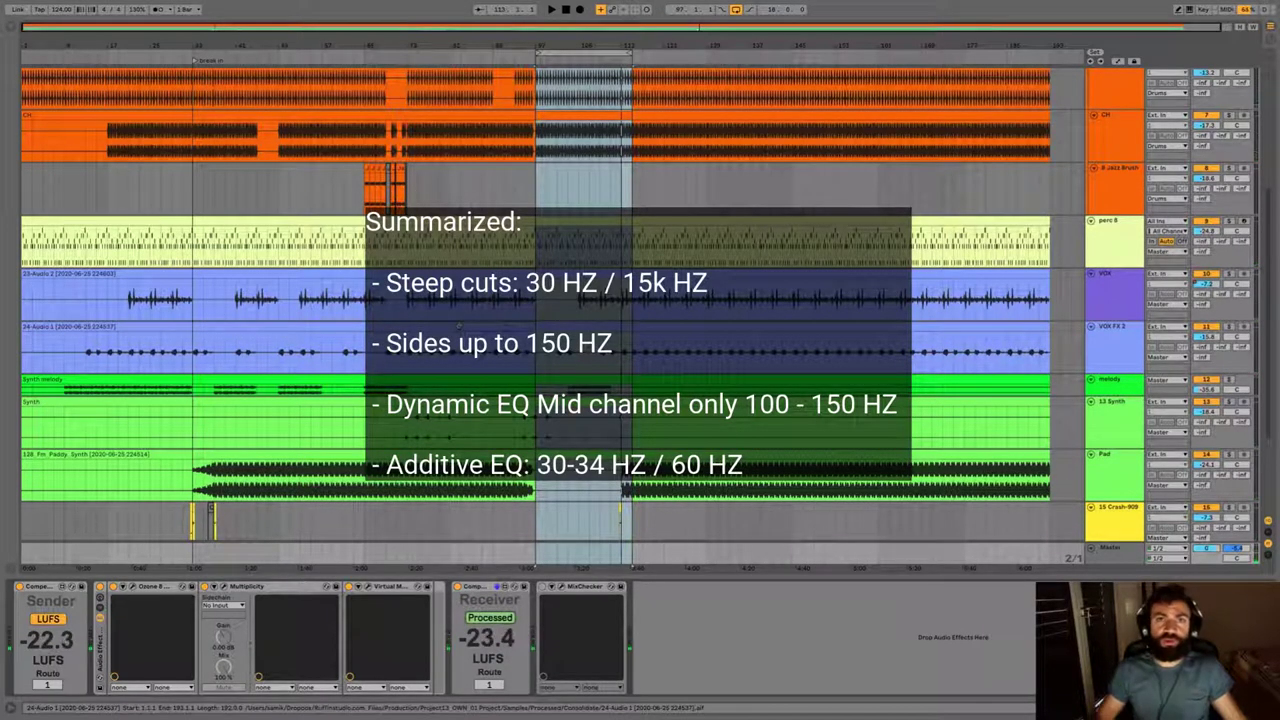
key(space)
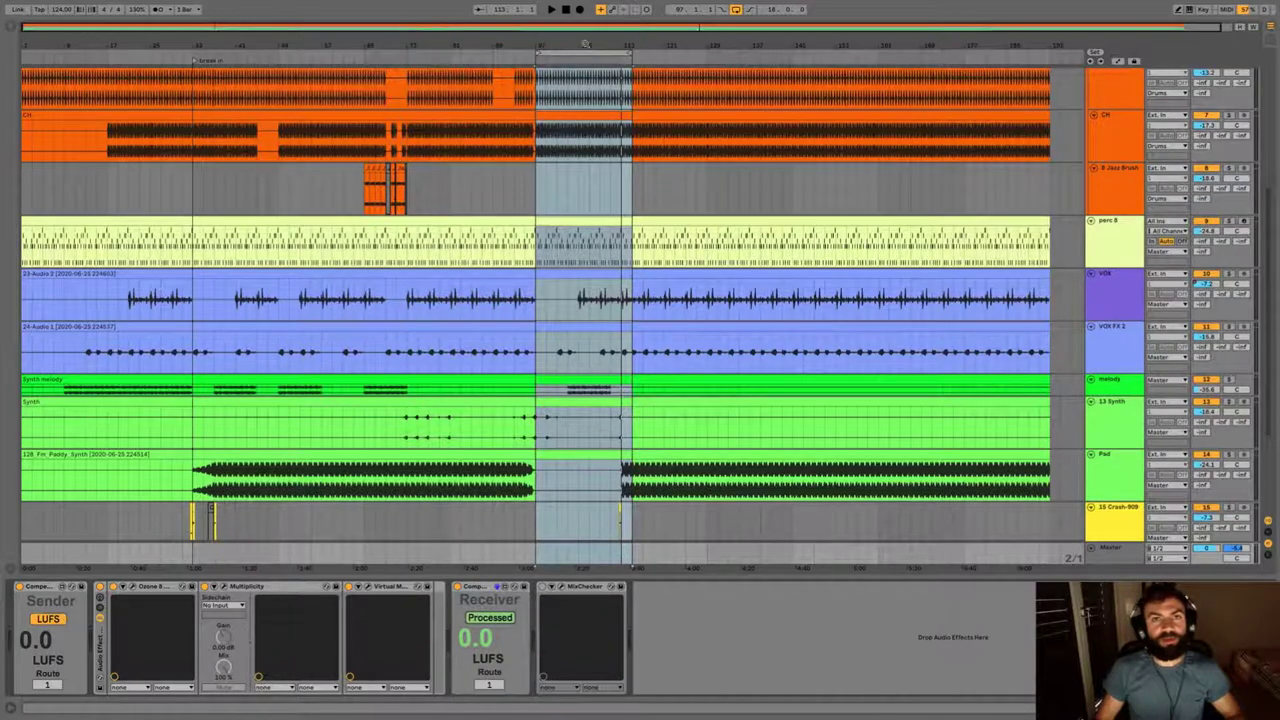
- Clear the loop selection with an insert mark and scroll down to the lower tracks
click(586, 44)
scroll(771, 93, down, 3)
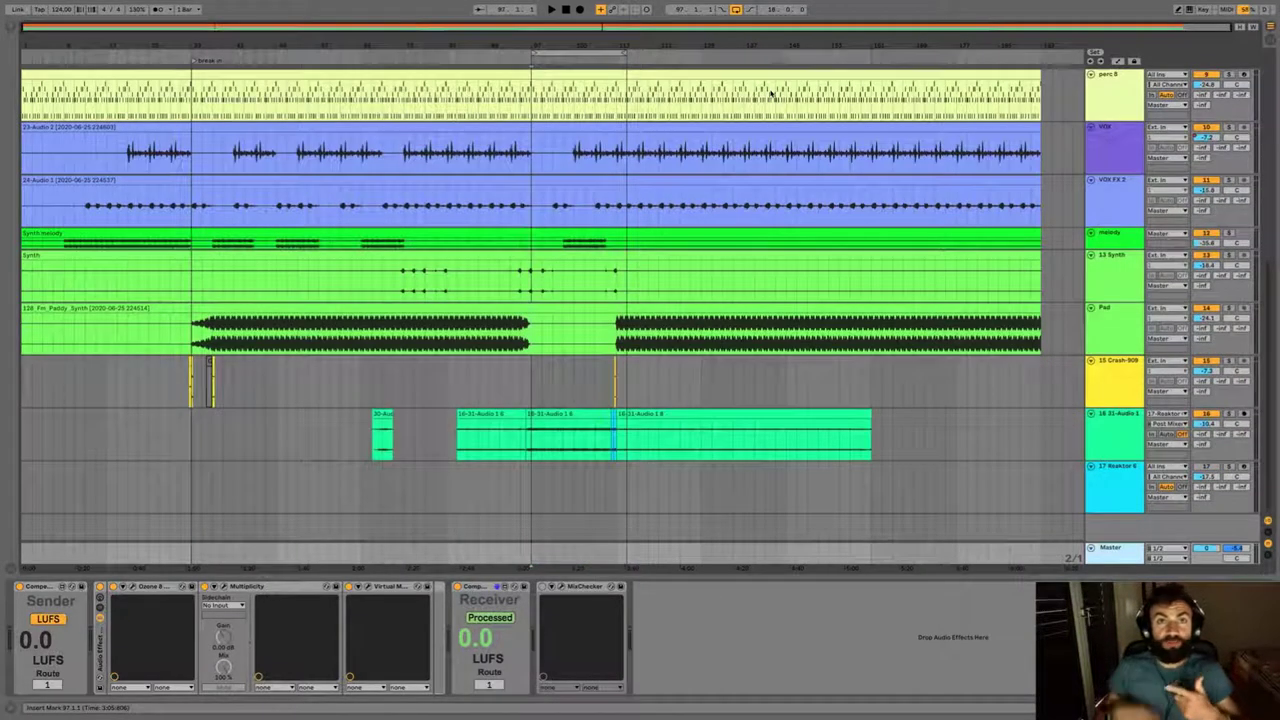